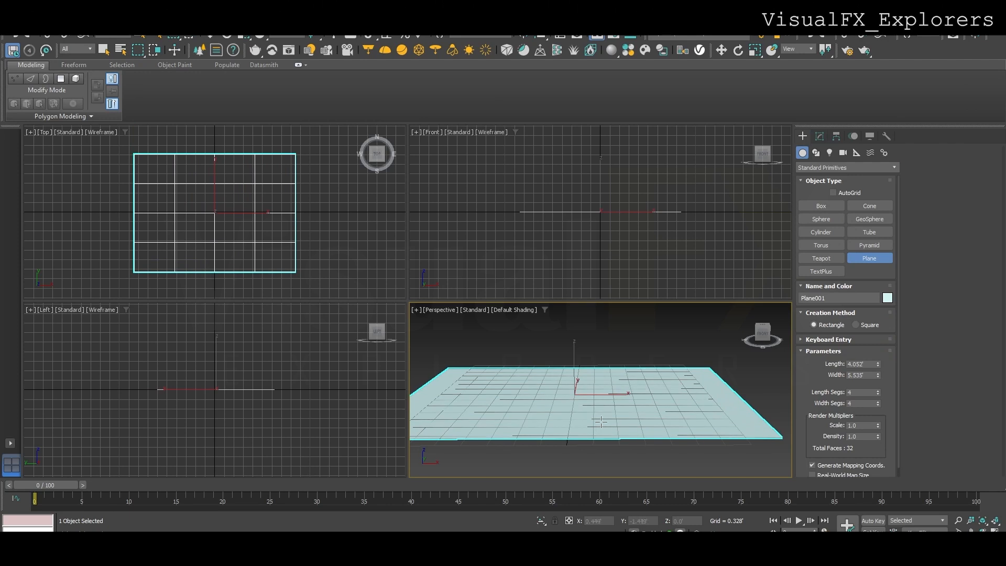
Scale the plane up uniformly and apply a UVW Map modifier to it.
key("r")
left_click_drag(580, 391, 601, 348)
key("w")
scroll(601, 398, "down", 3)
scroll(600, 398, "up", 2)
left_click(820, 136)
left_click(845, 165)
key("u")
left_click(830, 419)
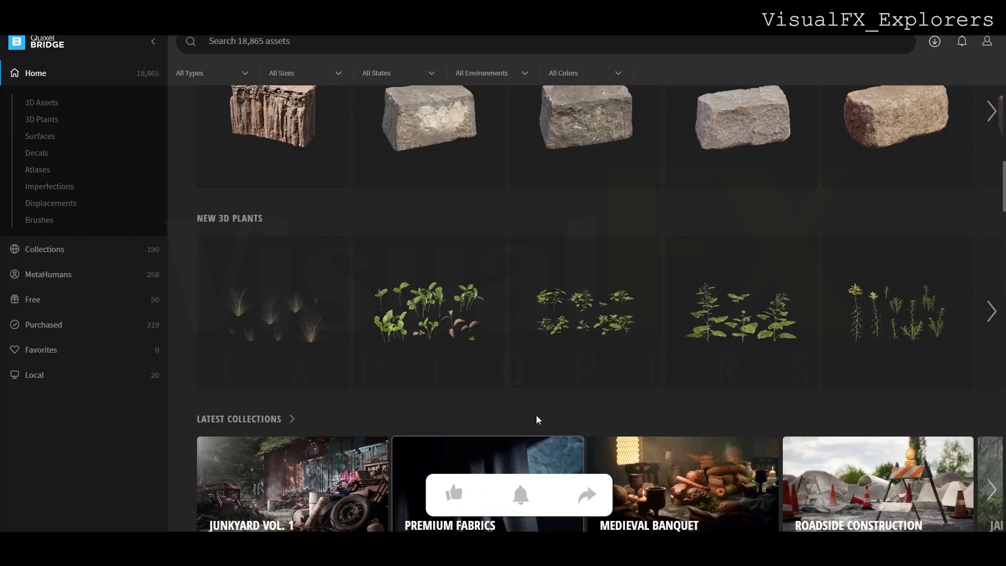
Switch to Quixel Bridge and download the Desert Western Ground Mud surface from the new surfaces.
scroll(611, 329, "down", 5)
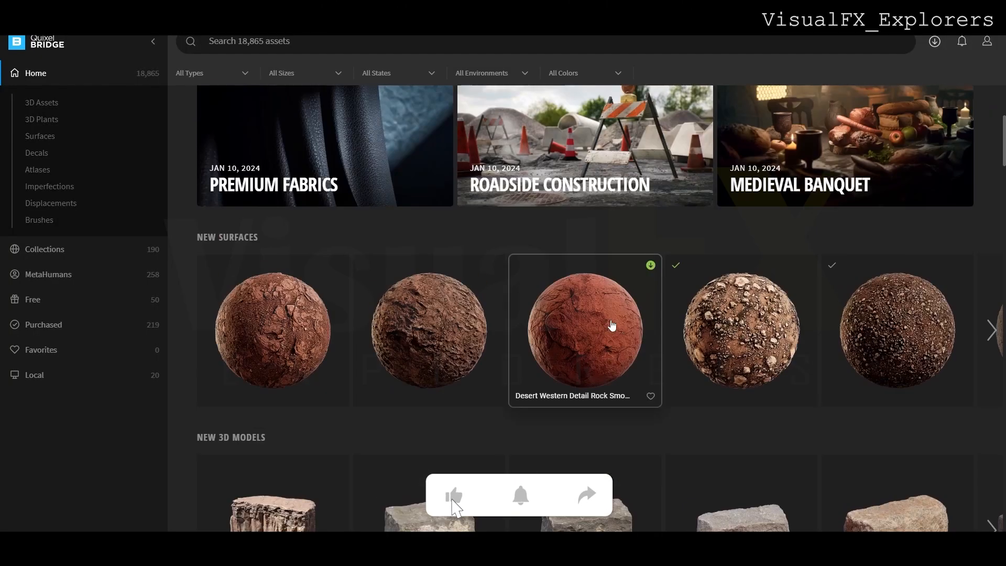
scroll(611, 329, "up", 1)
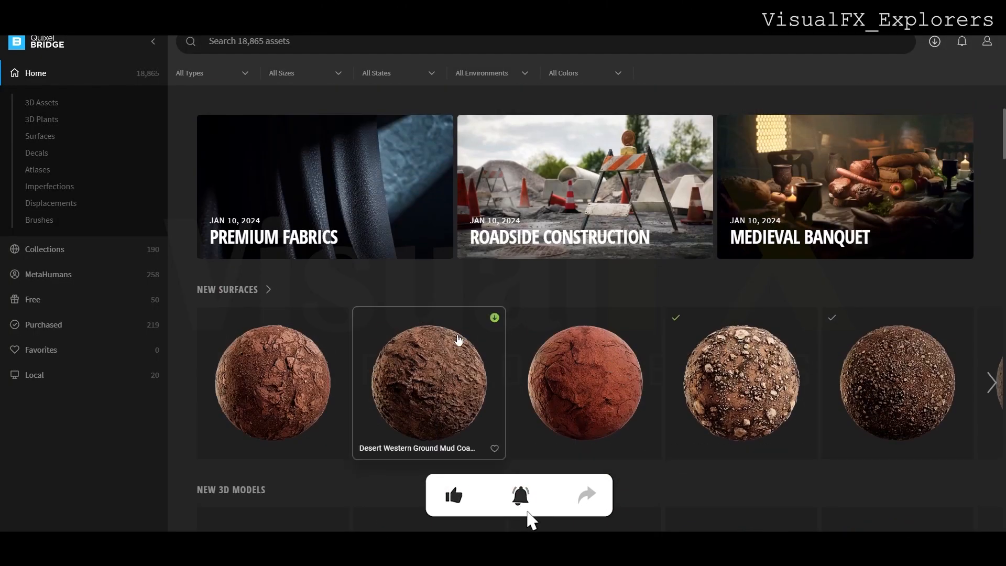
left_click(495, 318)
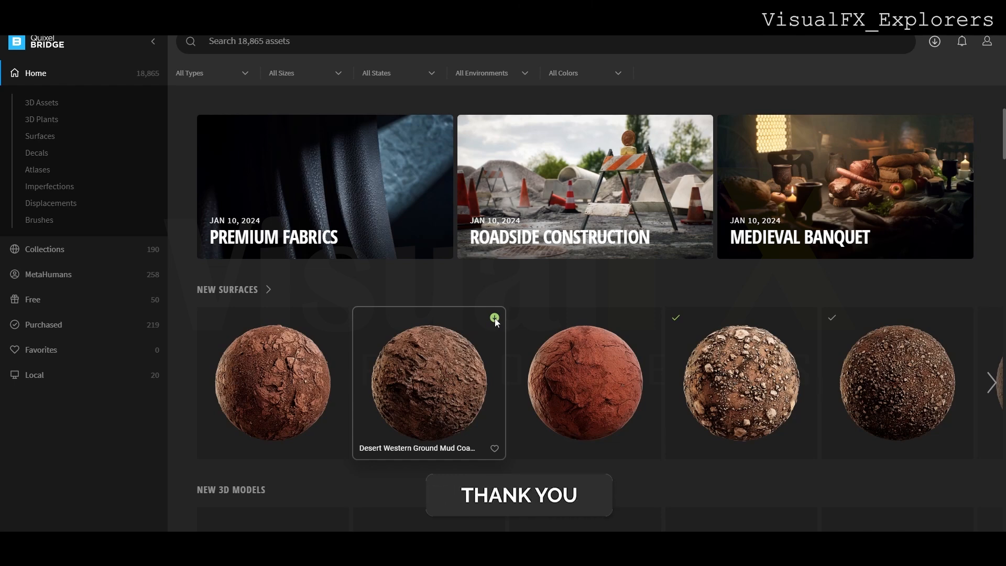
scroll(466, 324, "down", 2)
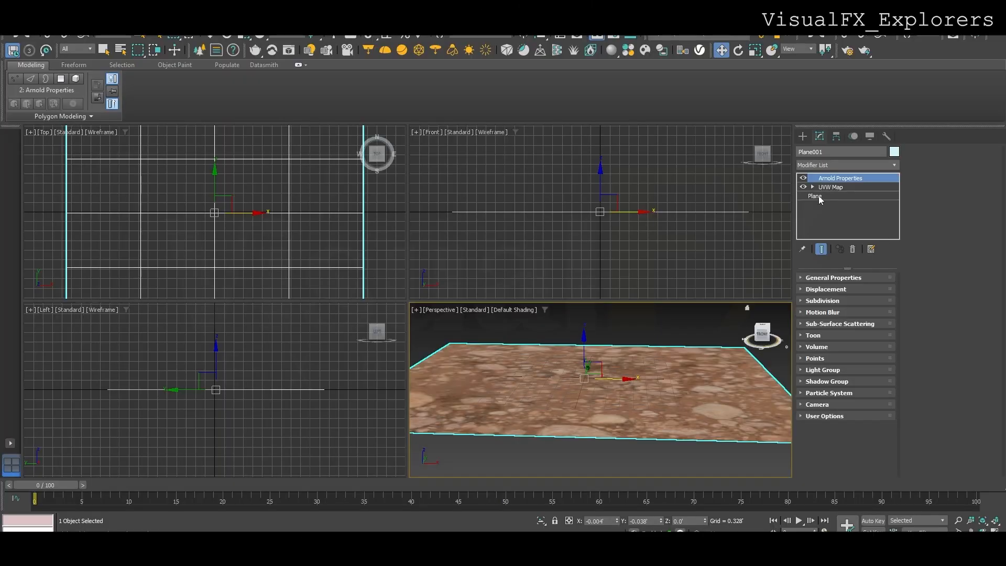
Scale down the gizmo of the plane's UVW Map modifier so the ground texture repeats at a smaller size.
left_click(831, 195)
left_click_drag(597, 373, 588, 416)
middle_click_drag(587, 416, 580, 393, "alt")
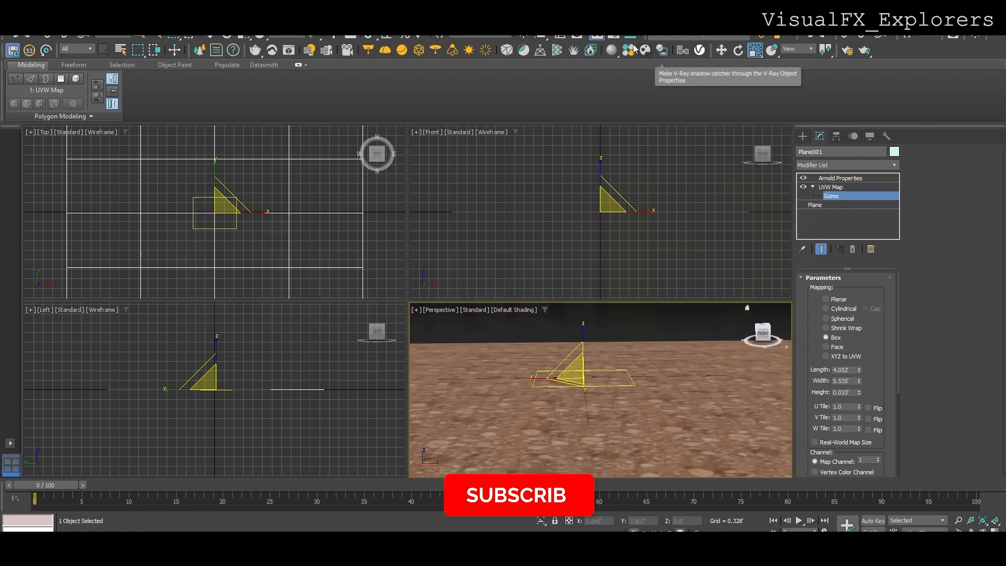
Draw a rectangular VRayLight over the ground plane and raise it to a height of about 2.52'.
left_click(839, 137)
left_click(821, 136)
left_click(803, 136)
left_click(830, 153)
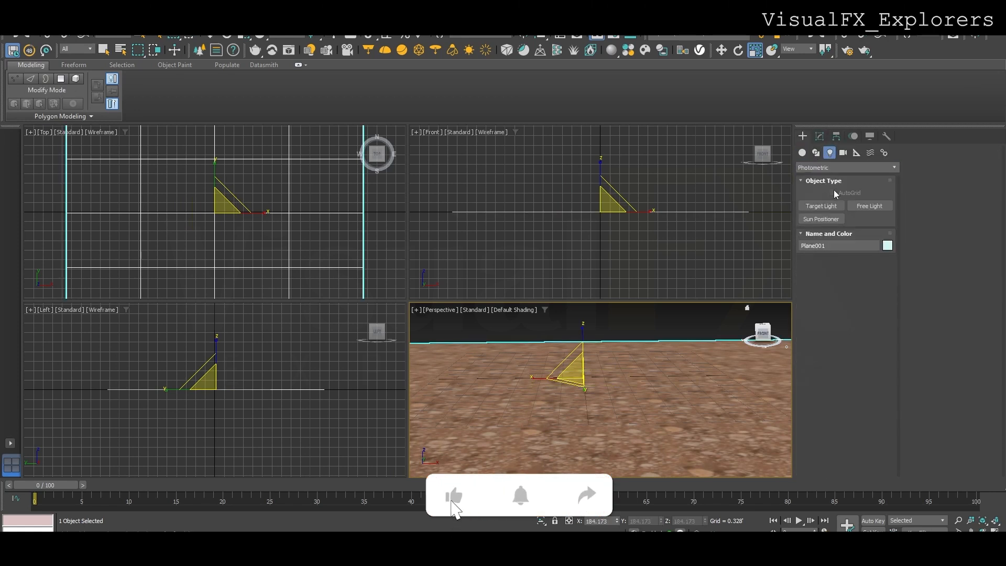
left_click(821, 199)
left_click(821, 206)
left_click_drag(618, 372, 702, 434)
key("w")
left_click_drag(651, 362, 681, 167)
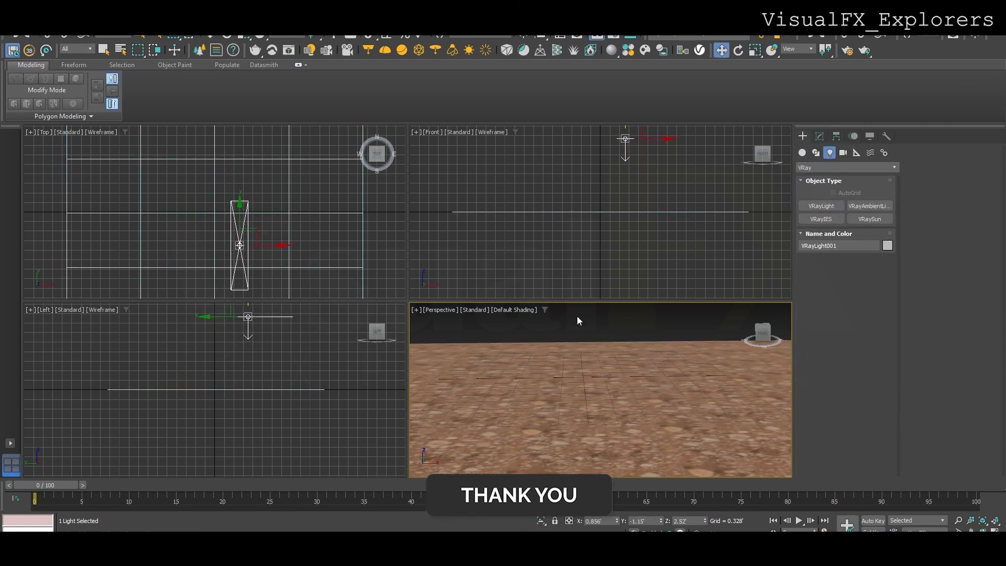
middle_click_drag(576, 317, 584, 338, "alt")
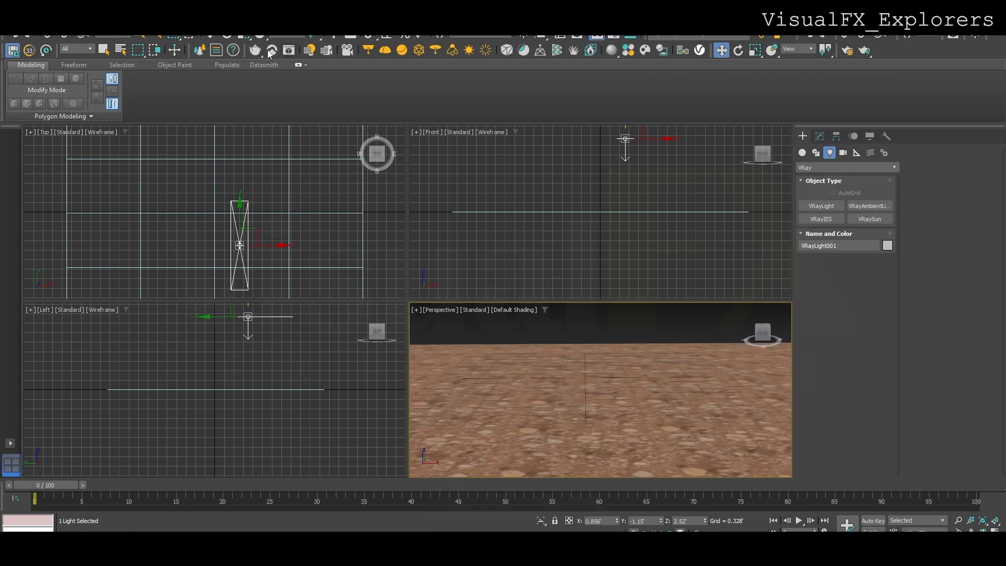
Set the renderer to V-Ray 6 Hotfix 1 and close the render setup.
left_click(315, 30)
left_click(337, 71)
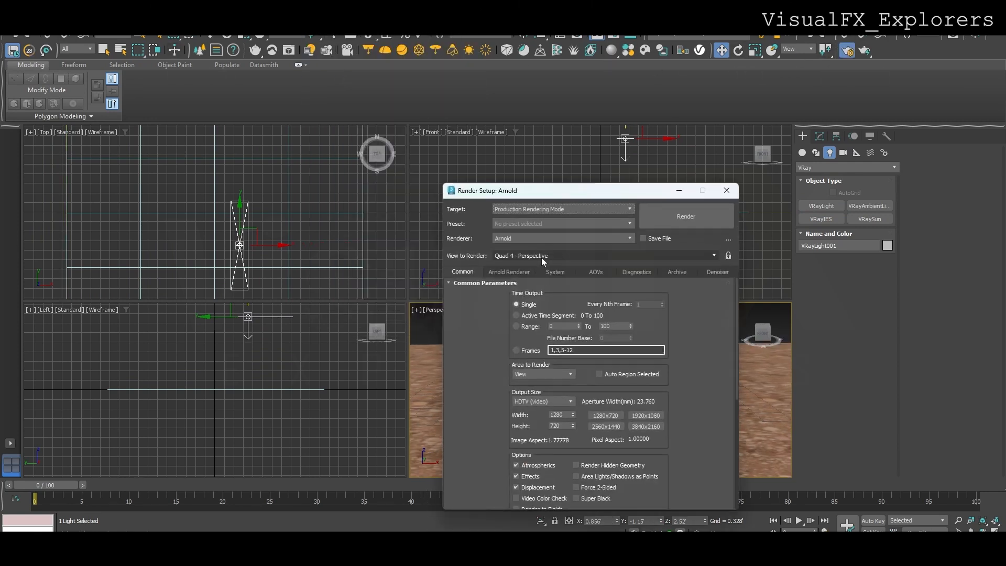
left_click(540, 239)
left_click(516, 285)
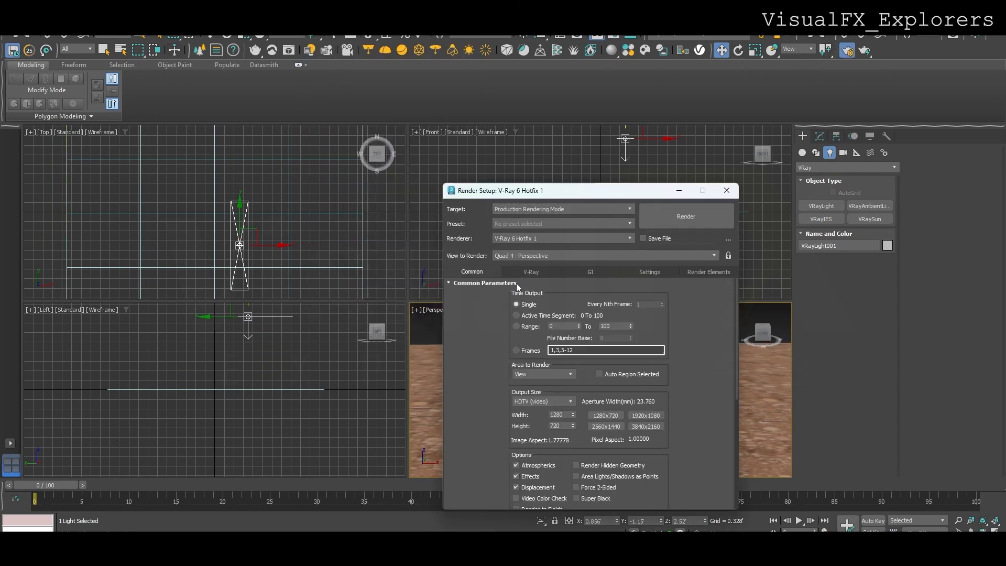
left_click(727, 190)
Run a V-Ray test render of the perspective view, check it while reframing the ground, and close the frame buffer.
left_click(519, 338)
left_click(474, 310)
left_click(444, 310)
left_click(601, 324)
left_click(314, 31)
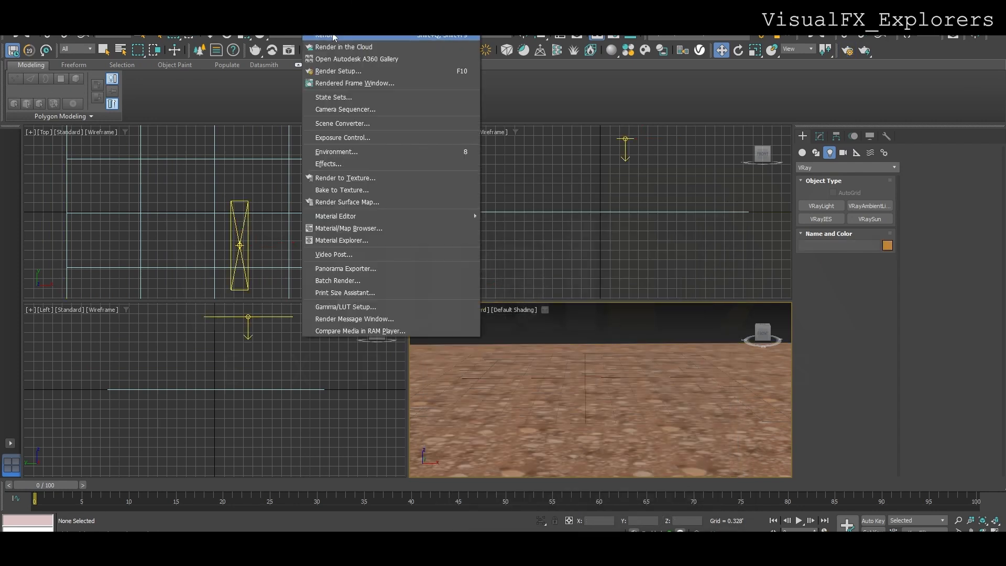
left_click(351, 52)
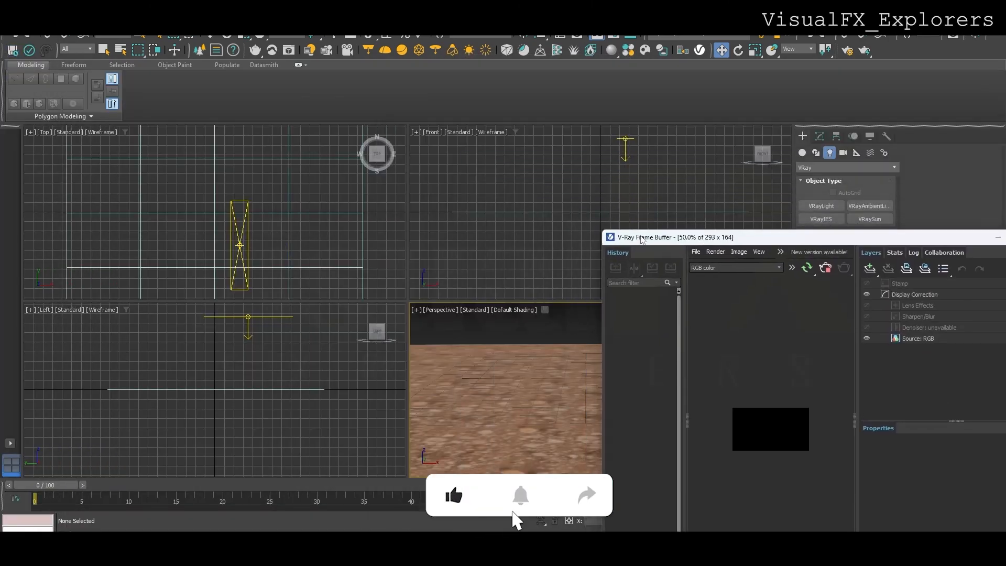
left_click_drag(642, 239, 45, 145)
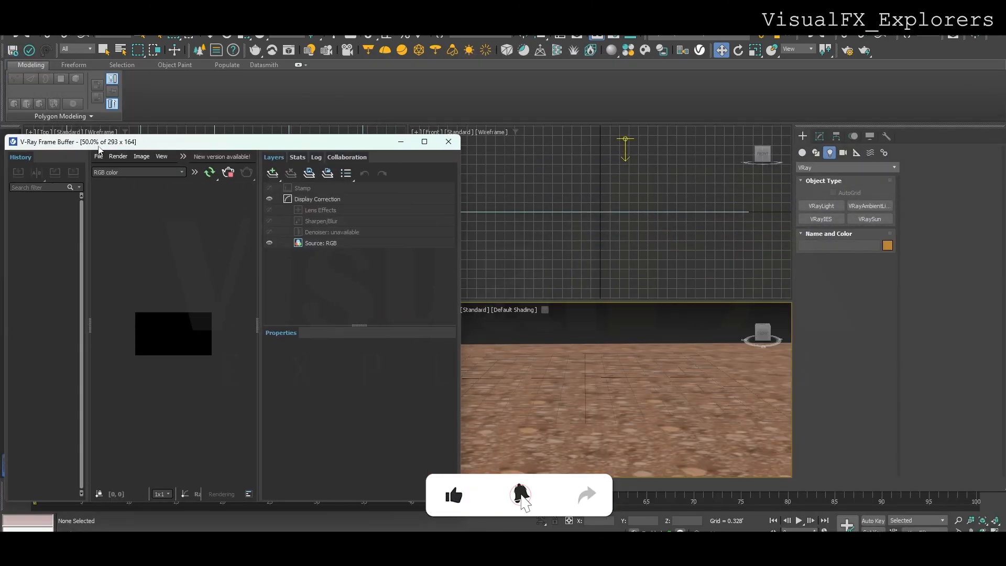
left_click(618, 411)
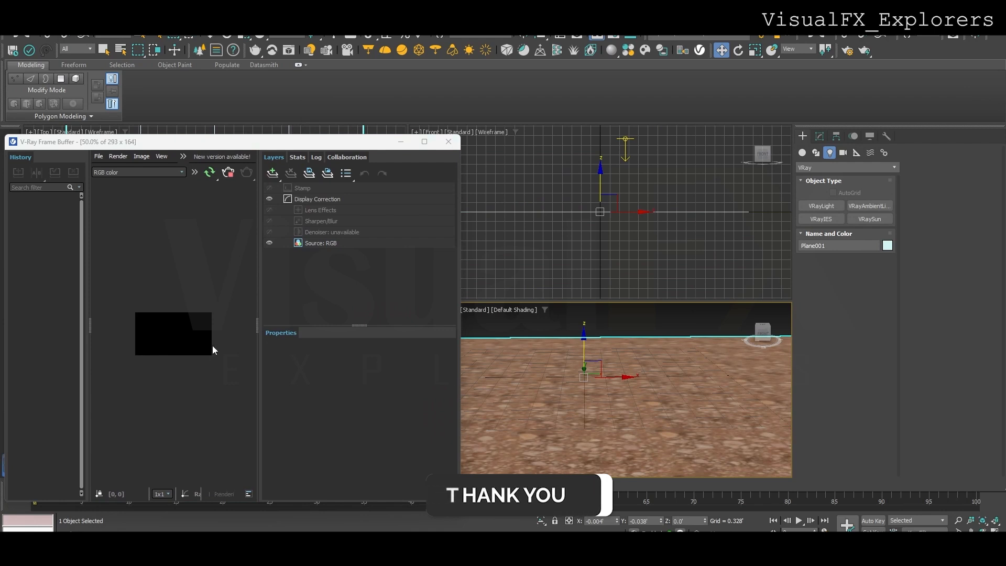
scroll(212, 345, "up", 1)
scroll(653, 387, "down", 5)
scroll(654, 386, "up", 3)
middle_click_drag(653, 386, 642, 423)
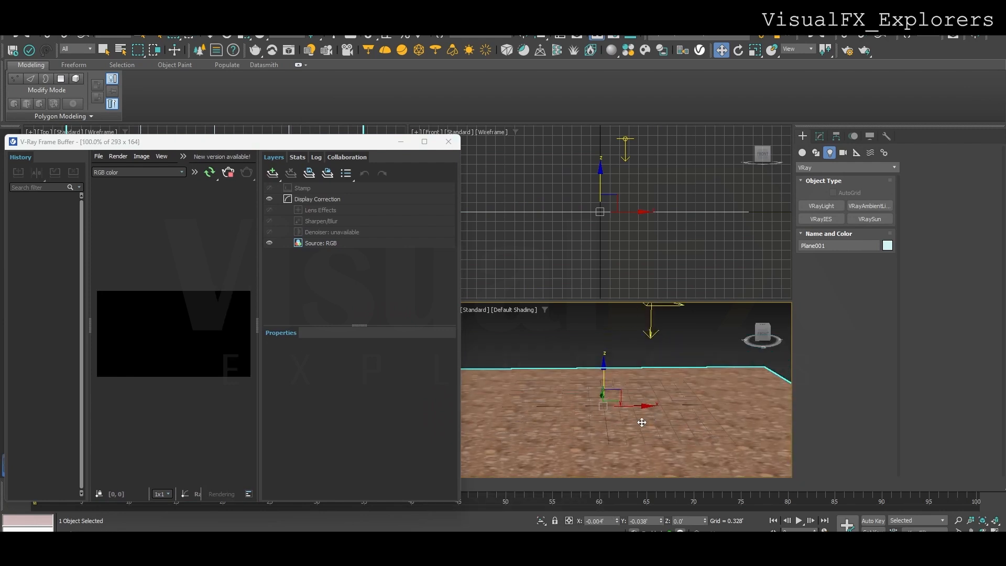
left_click(449, 141)
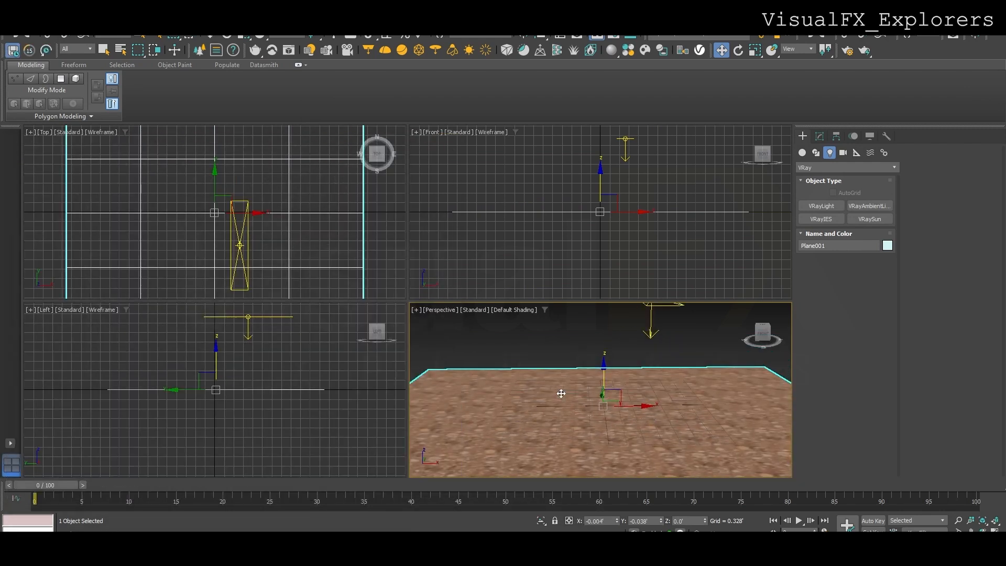
Clear the nodes in the Slate Material Editor and export the Desert Outback Ground Dirt Rocky surface from Quixel Bridge to 3ds Max.
key("m")
left_click_drag(392, 410, 392, 410)
key("Delete")
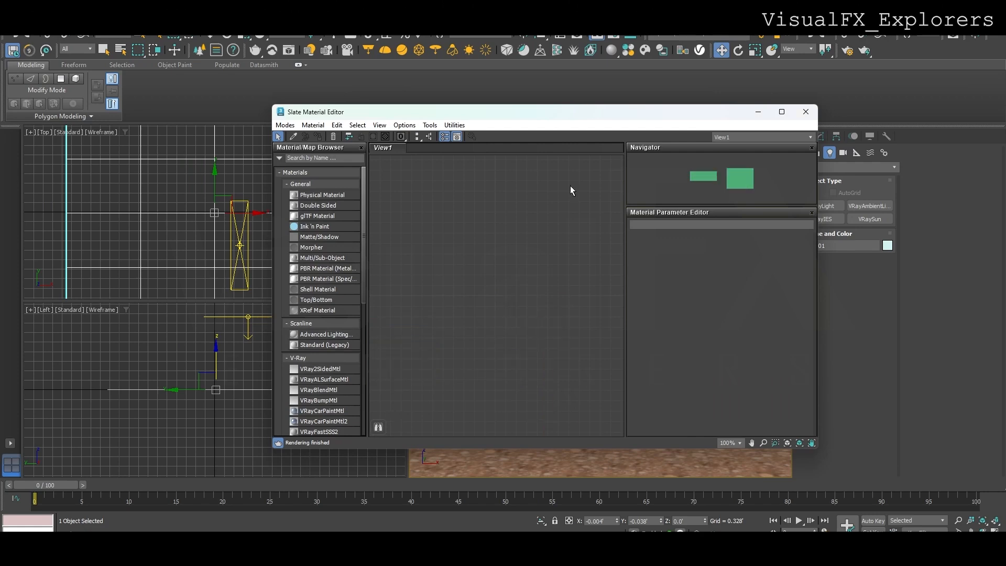
left_click(765, 107)
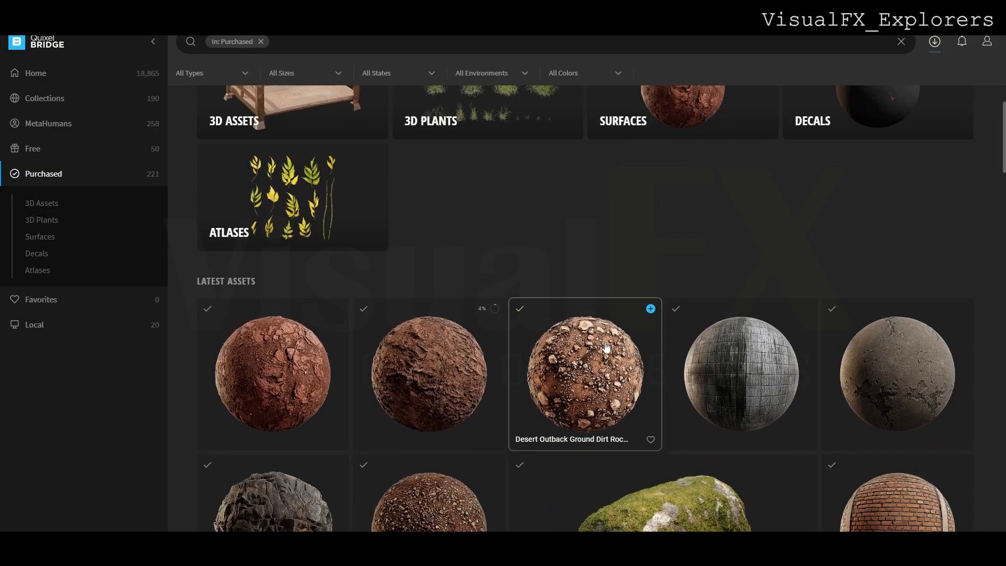
left_click(650, 308)
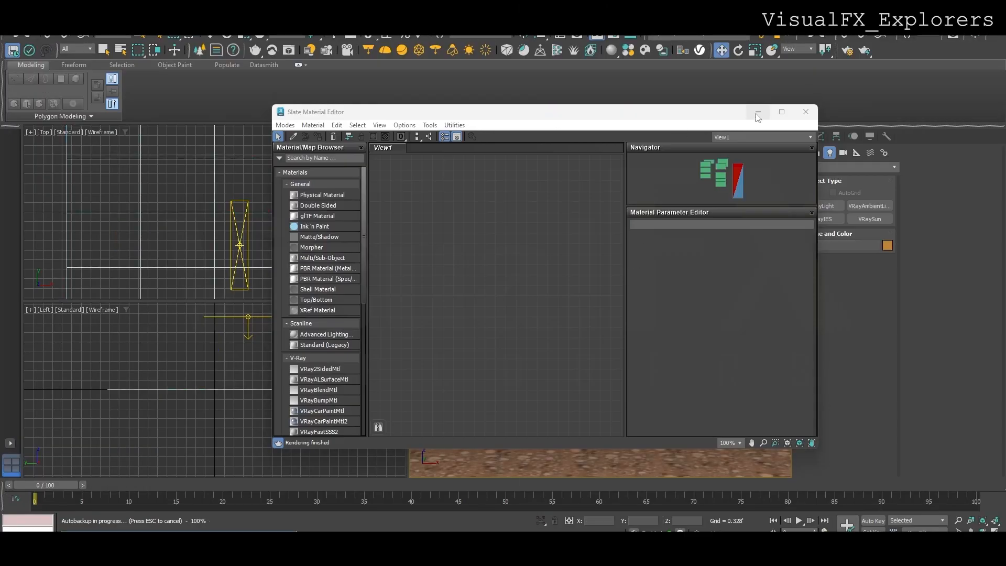
left_click(757, 113)
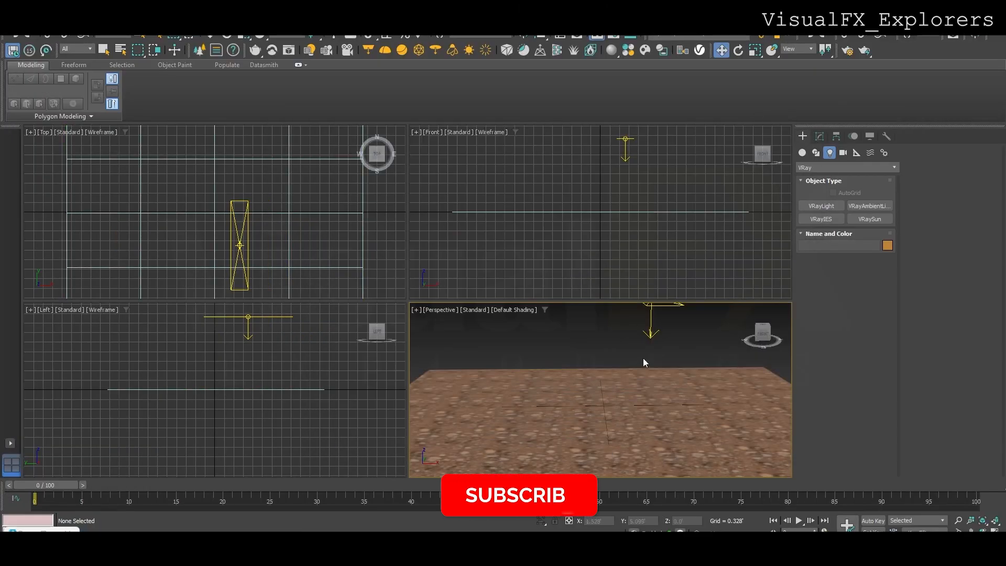
Test-render the perspective view with V-Ray at 1280 x 720 and stop the render early.
left_click(327, 30)
left_click(338, 71)
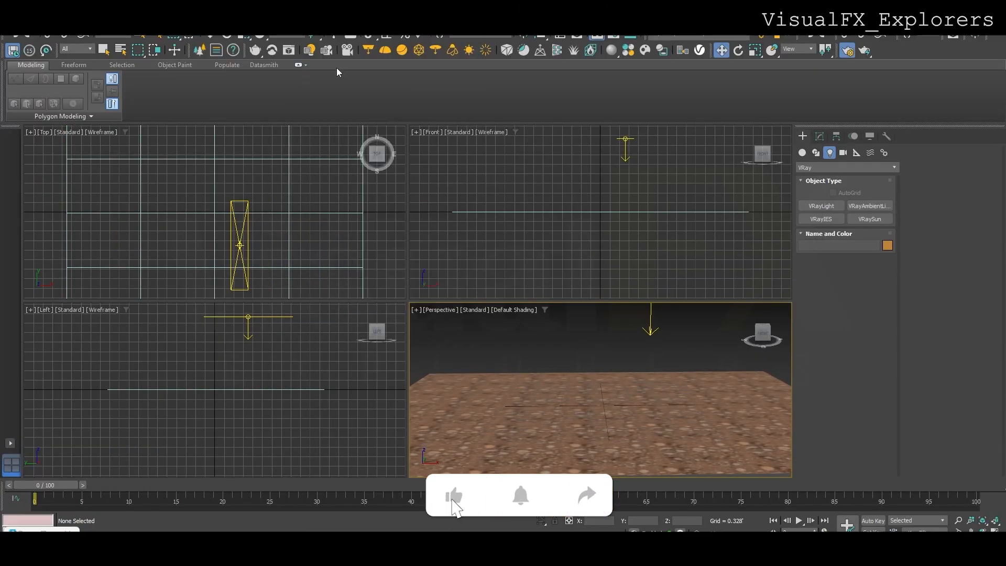
left_click(683, 216)
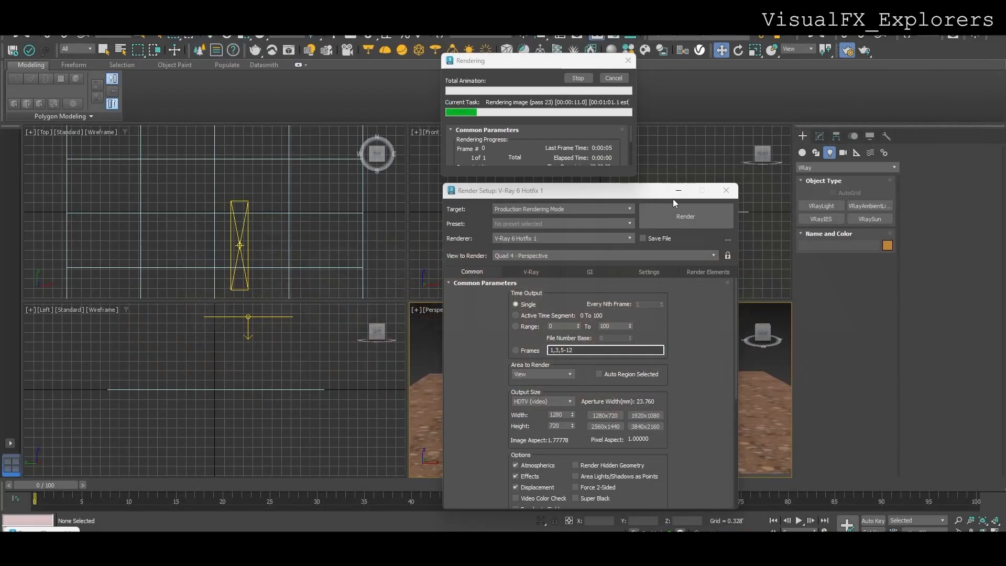
left_click(578, 79)
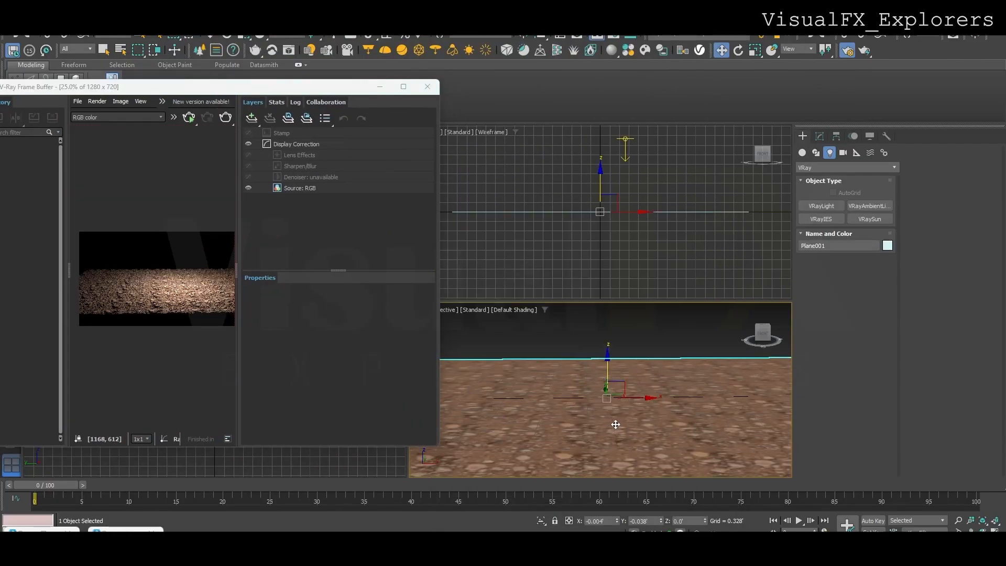
Reframe the perspective view to a low close-up of the ground and render it again to examine the surface relief.
middle_click_drag(615, 424, 675, 419, "alt")
scroll(603, 420, "up", 2)
scroll(662, 415, "up", 3)
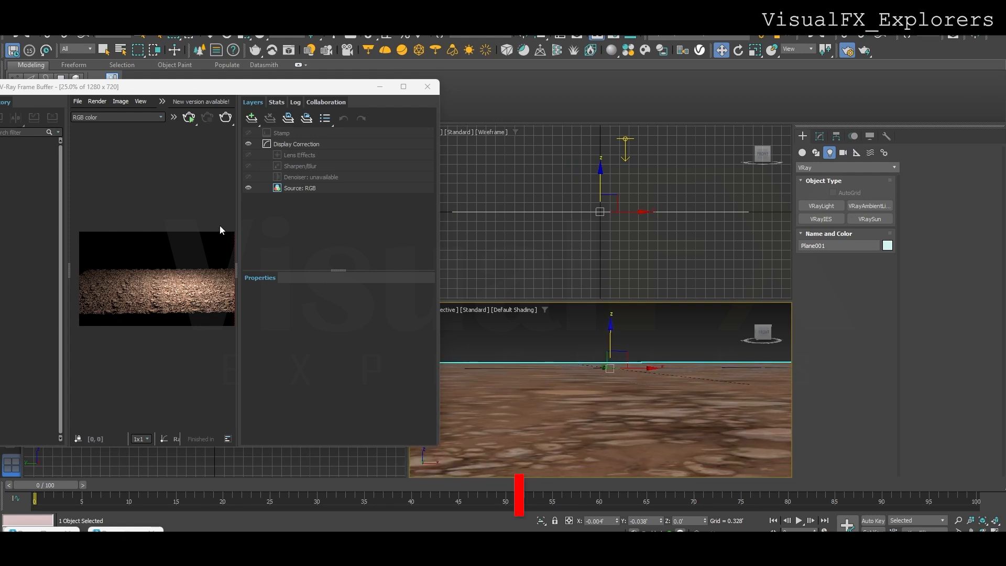
left_click(189, 117)
scroll(147, 294, "up", 3)
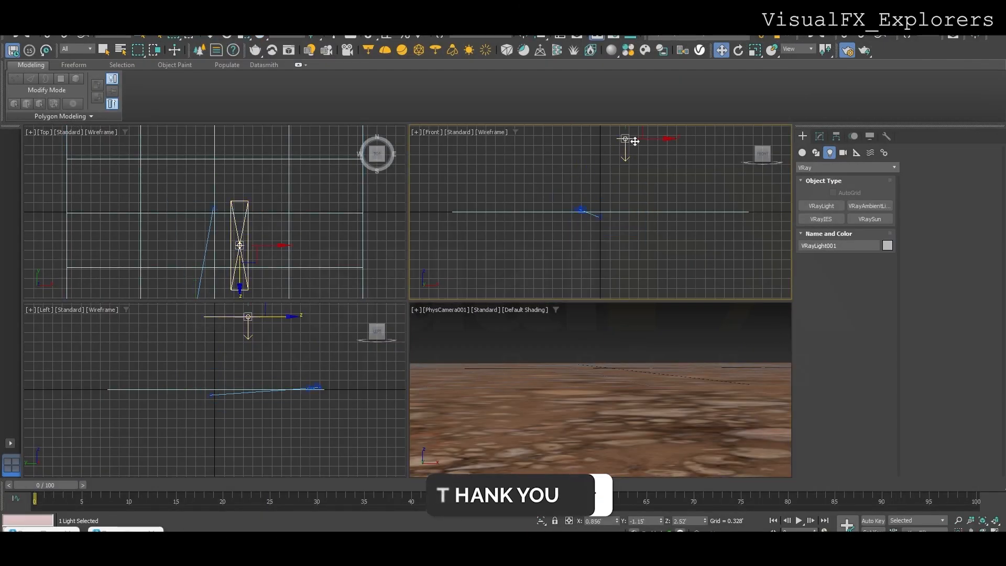
Change the front viewport to perspective and move the VRayLight lower over the ground plane.
key("p")
scroll(622, 220, "down", 3)
middle_click_drag(622, 220, 606, 247)
left_click_drag(578, 172, 580, 192)
left_click_drag(615, 224, 650, 236)
middle_click_drag(629, 246, 641, 233, "alt")
left_click_drag(616, 203, 616, 218)
left_click_drag(644, 234, 602, 196)
left_click(609, 338)
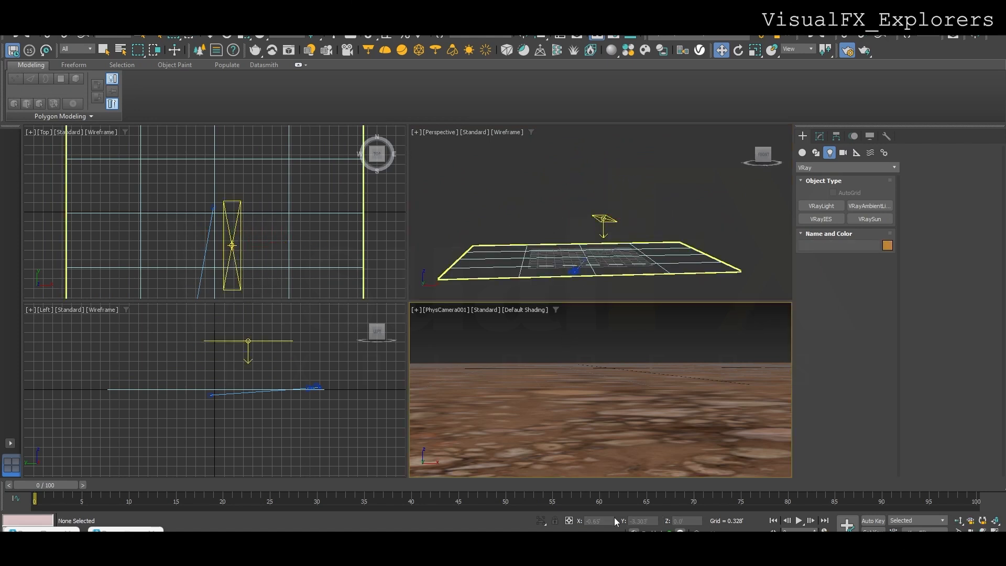
Render the PhysCamera001 view with V-Ray, examine the displaced ground, and stop the render.
left_click(318, 23)
left_click(338, 72)
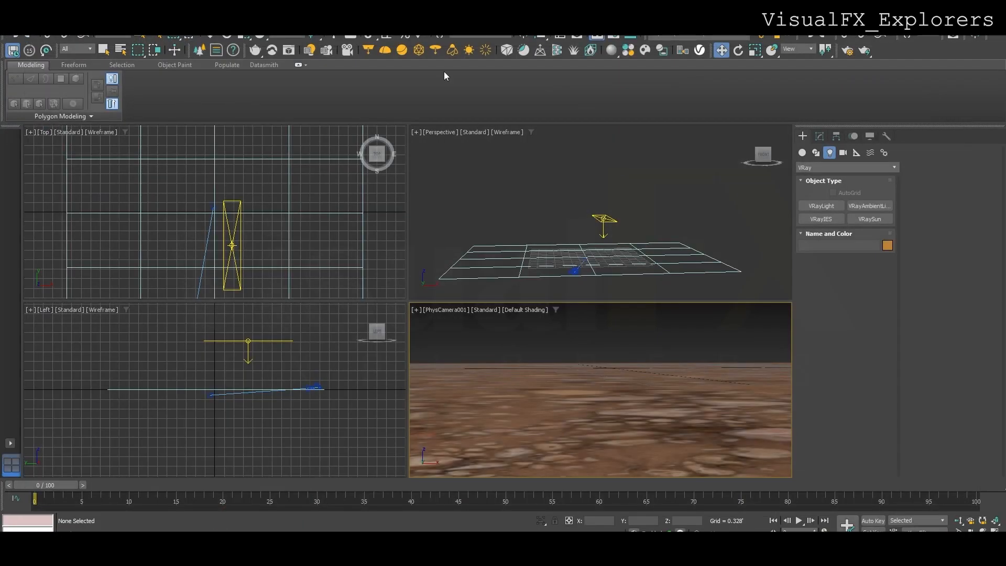
left_click(318, 23)
left_click(330, 67)
left_click(682, 219)
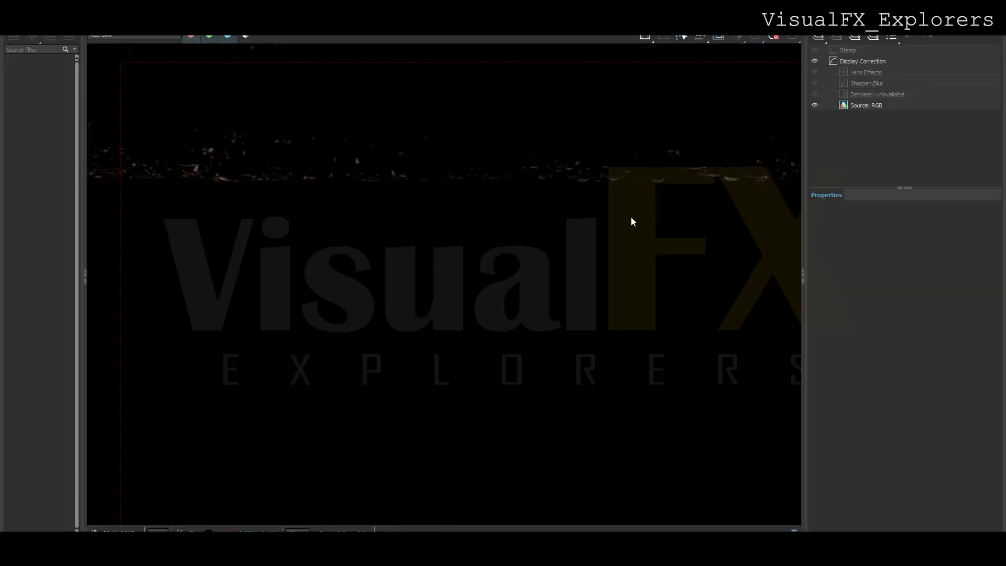
left_click(775, 36)
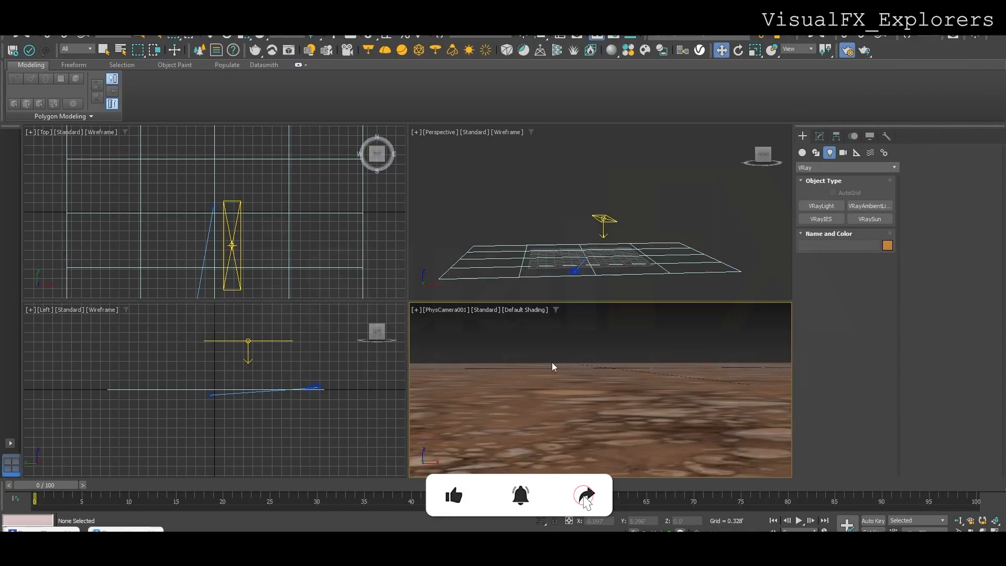
Change the camera viewport to perspective, aim it down at the stones, and render it in an enlarged frame buffer.
key("p")
left_click(587, 395)
middle_click_drag(587, 395, 619, 383, "alt")
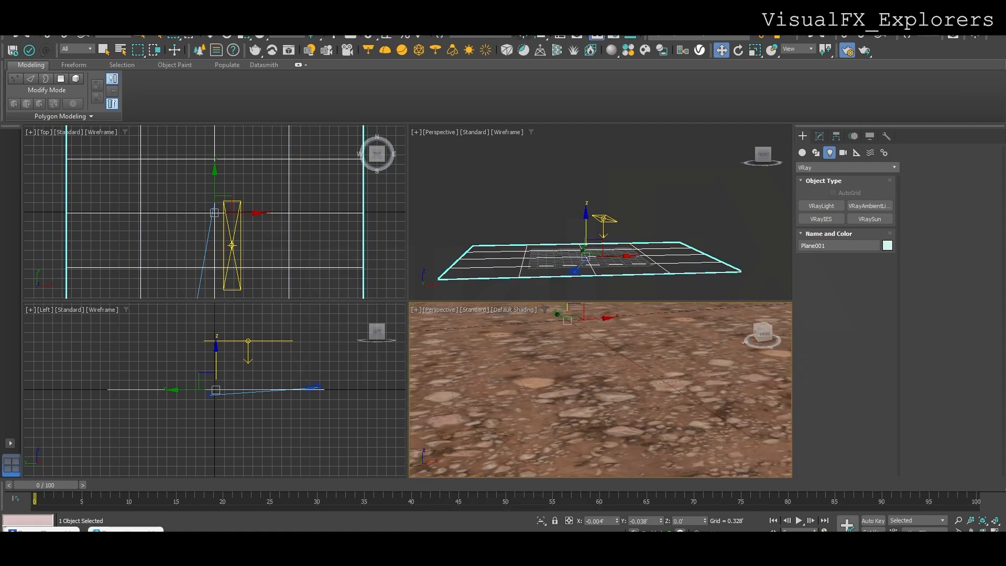
key("shift+q")
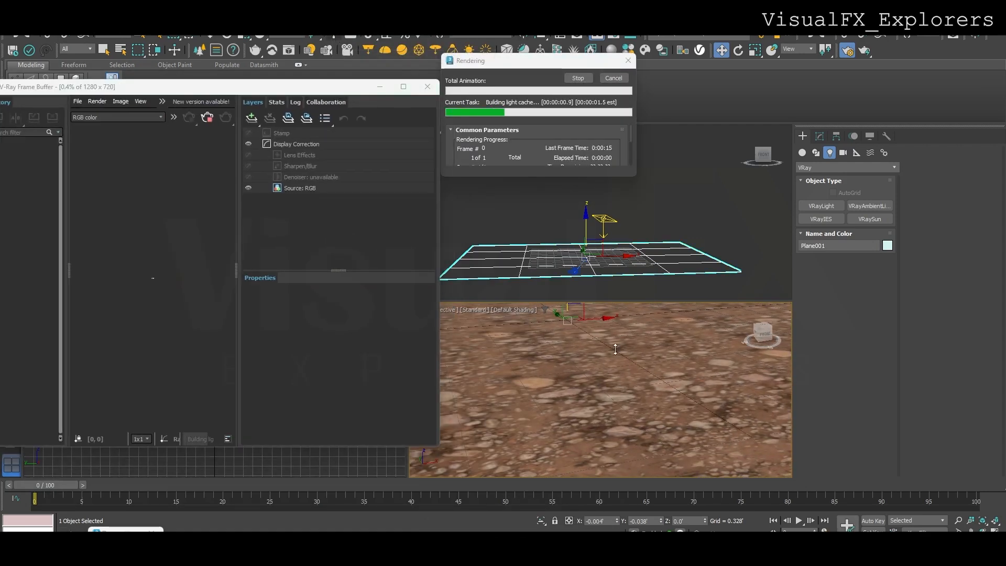
left_click(403, 87)
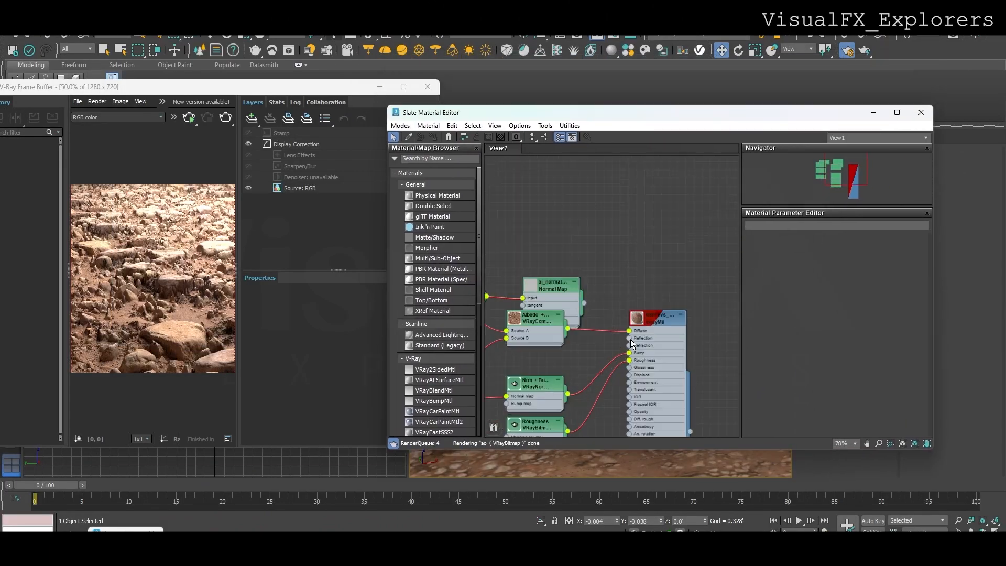
Start a V-Ray render of the ground plane with its VRayDisplacementMod disabled, and enable the displacement again.
double_click(630, 339)
scroll(923, 337, "down", 2)
scroll(923, 338, "down", 2)
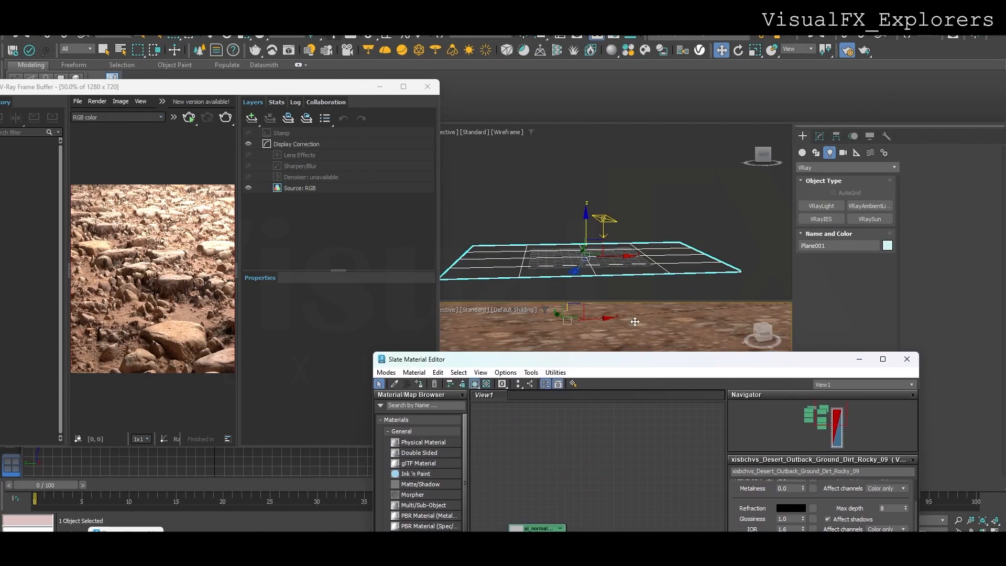
left_click(819, 137)
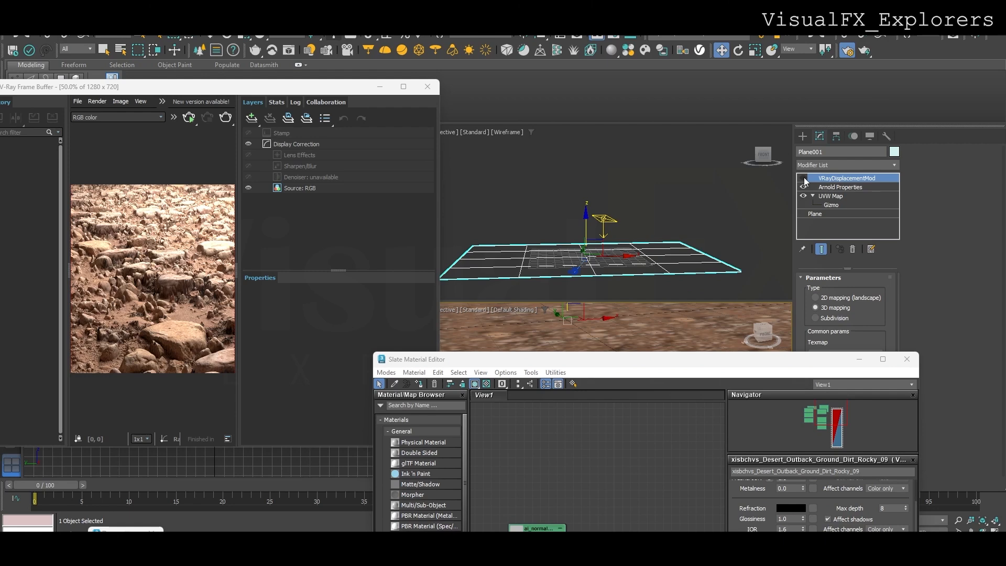
left_click(833, 187)
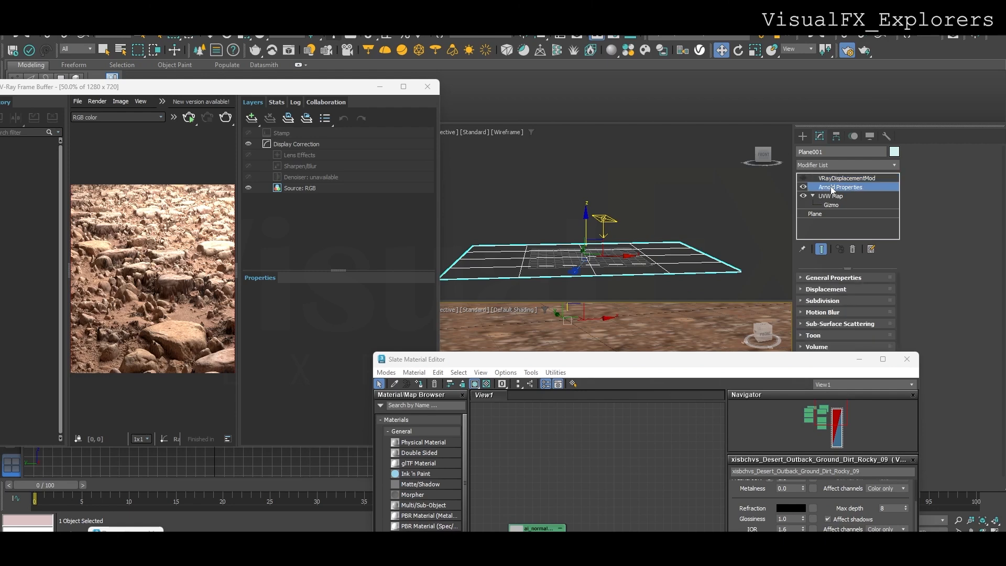
left_click(225, 117)
left_click(803, 178)
Lower the bump amount in the rocky ground VRayMtl's maps to 0.907.
left_click_drag(773, 360, 811, 162)
scroll(952, 341, "down", 10)
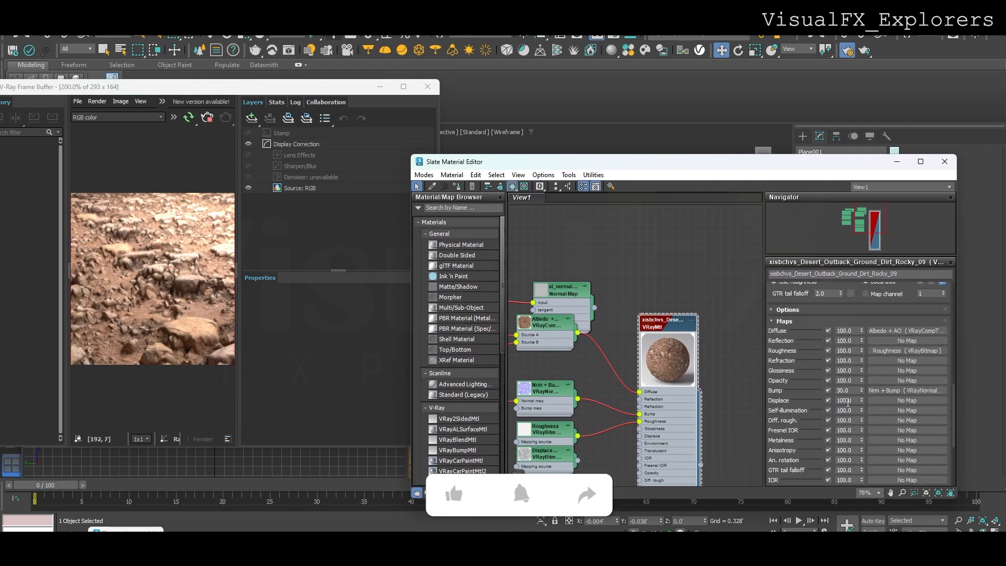
left_click_drag(862, 392, 863, 408)
Examine the stones' displacement and bump detail in the enlarged V-Ray frame buffer.
scroll(199, 280, "up", 1)
middle_click_drag(199, 280, 168, 278)
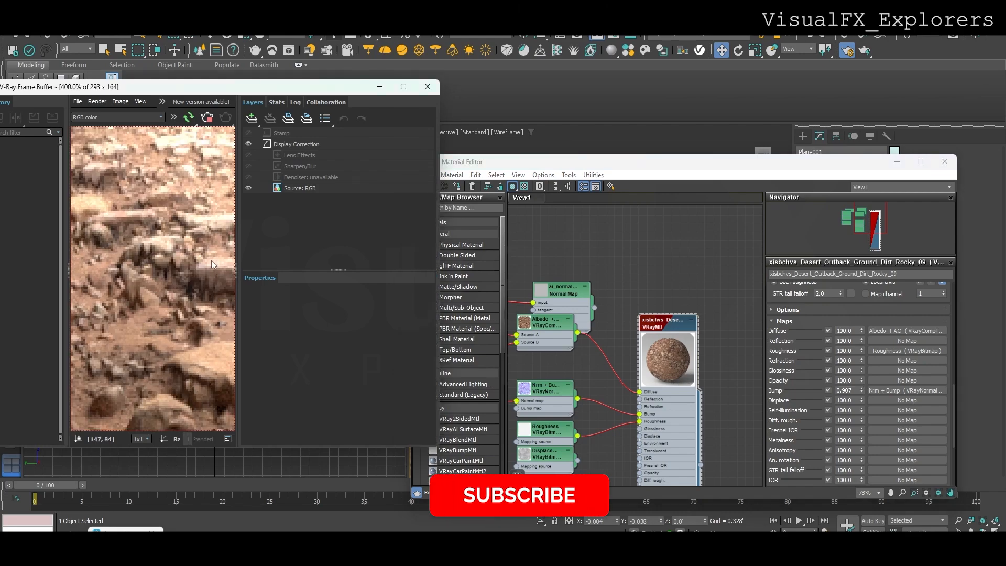
scroll(181, 262, "down", 1)
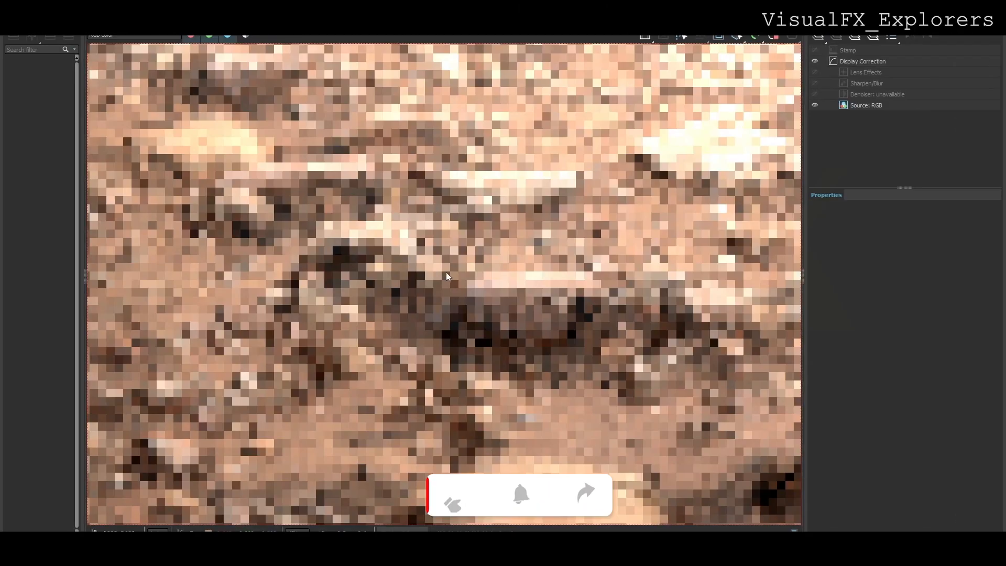
scroll(446, 272, "down", 5)
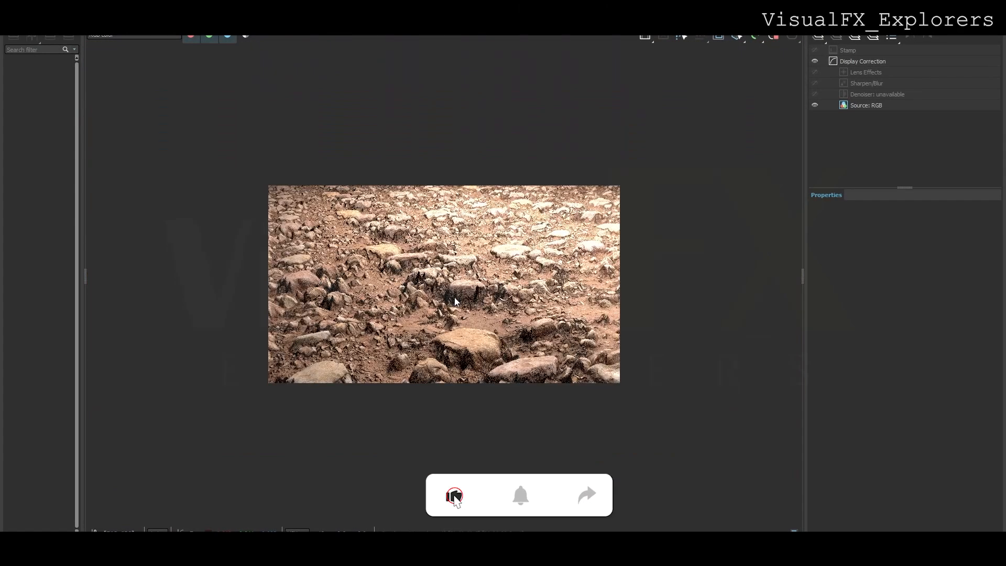
scroll(455, 300, "up", 1)
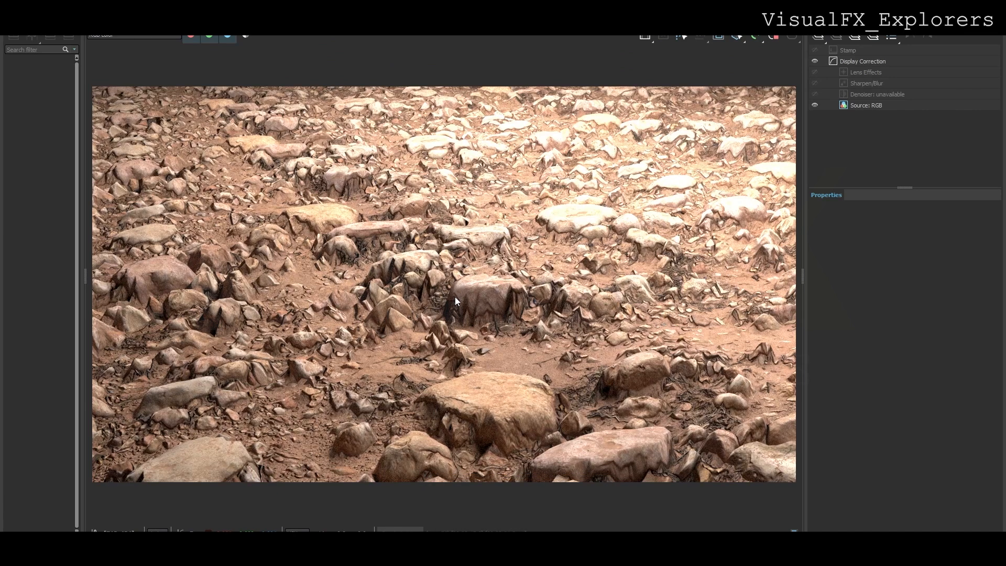
scroll(616, 279, "down", 1)
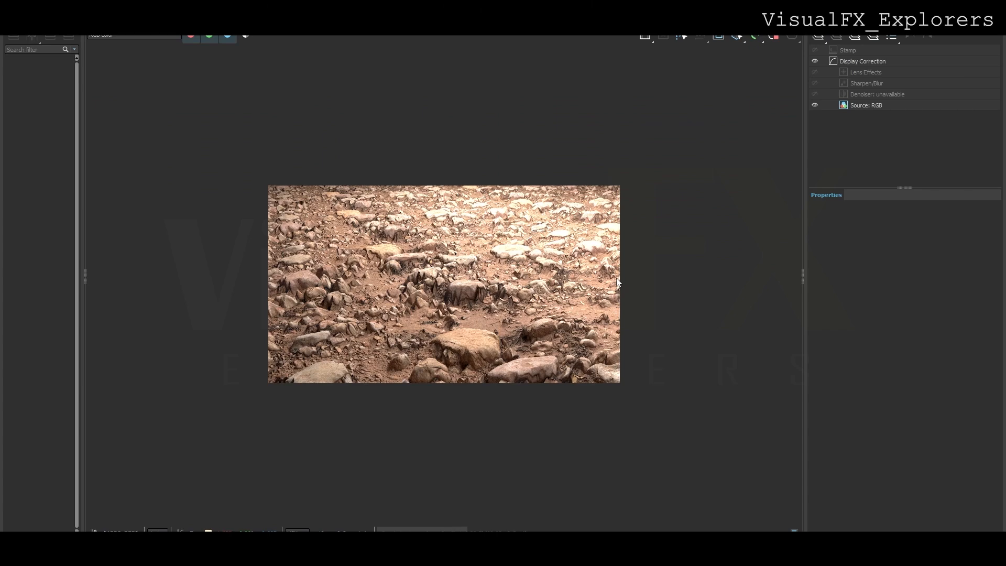
scroll(616, 283, "up", 1)
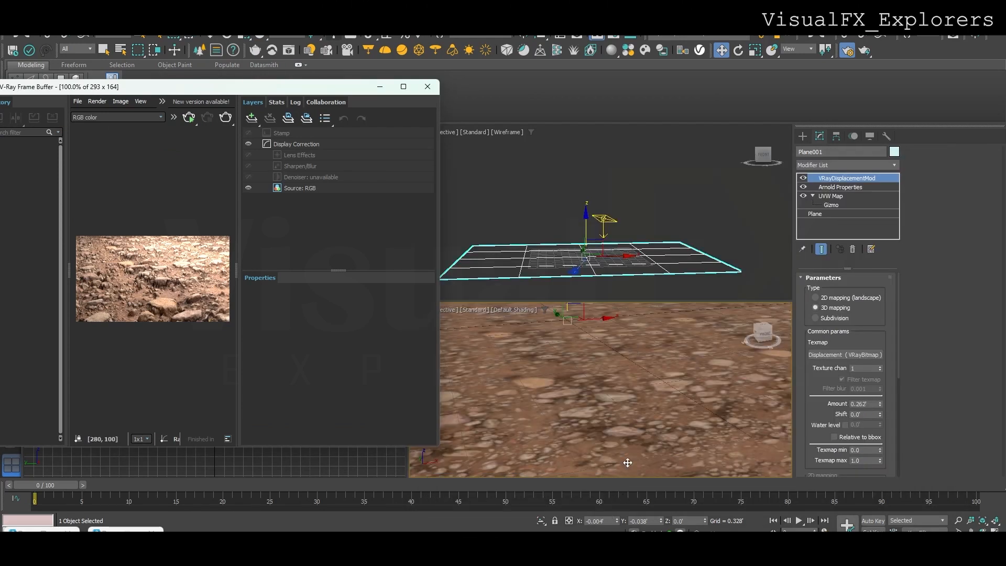
Create a physical camera from the current close-up perspective view of the ground.
scroll(608, 233, "down", 4)
middle_click_drag(606, 231, 600, 307, "alt")
left_click(572, 334)
key("ctrl+c")
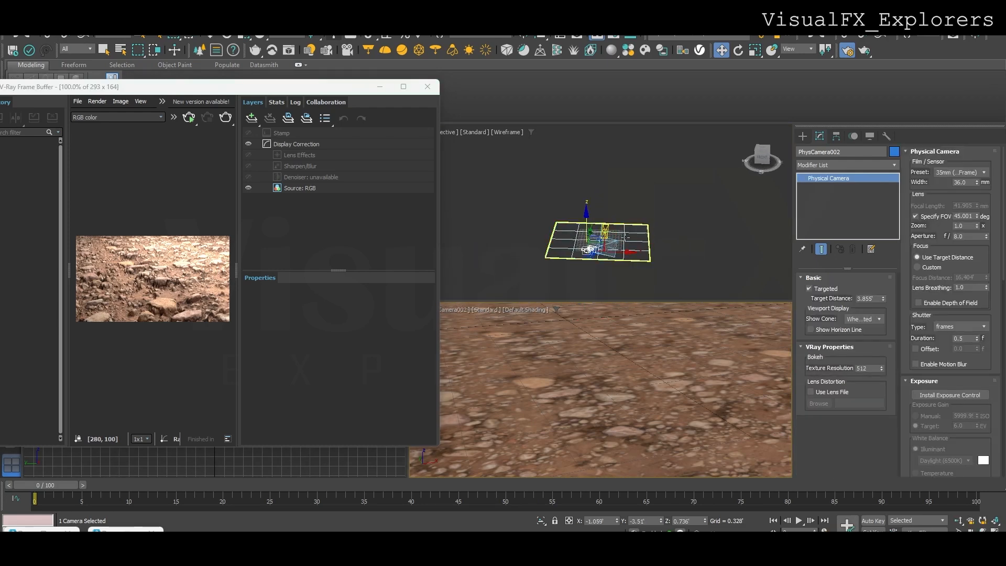
Restart the V-Ray interactive render of the PhysCamera002 view and widen the frame buffer's image area.
scroll(626, 238, "up", 5)
middle_click_drag(616, 257, 595, 240, "alt")
left_click(575, 194)
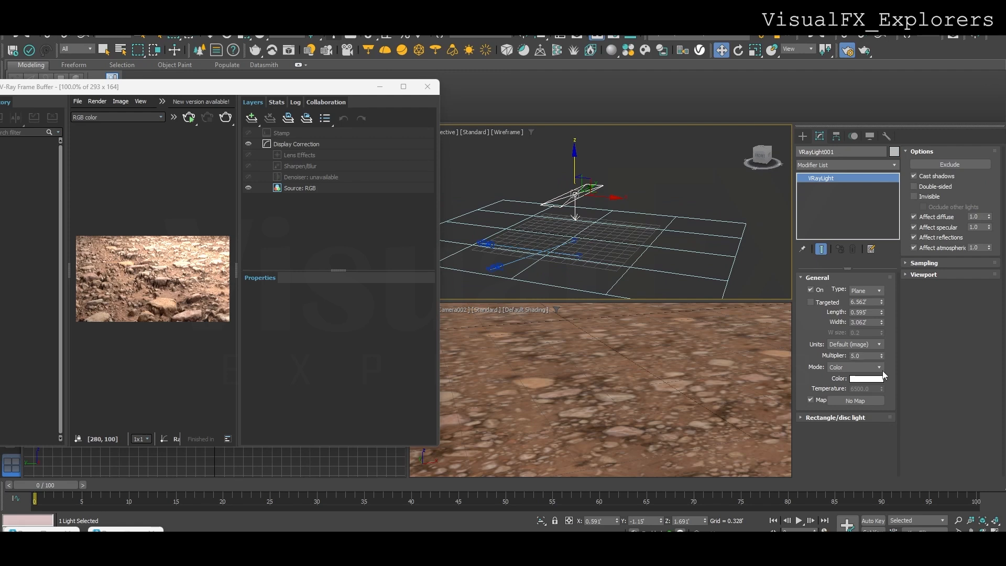
left_click(190, 118)
left_click(580, 369)
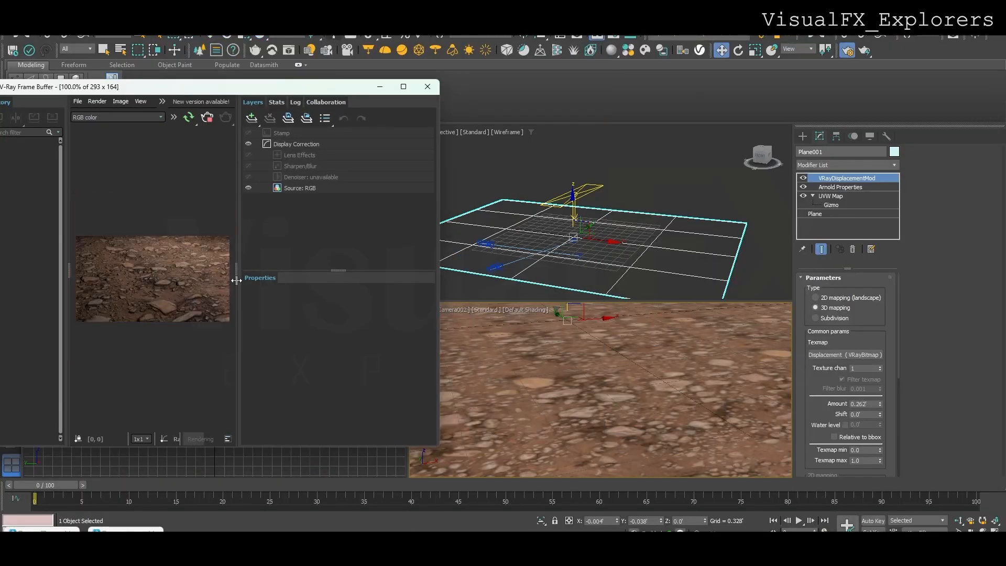
left_click_drag(237, 281, 300, 281)
scroll(200, 292, "up", 1)
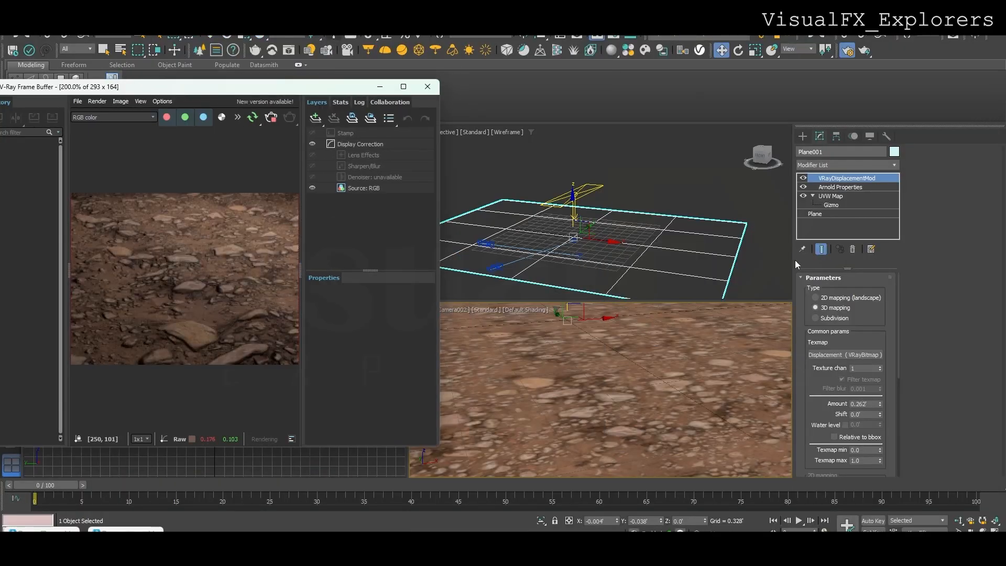
Raise the ground material's bump amount and restart the V-Ray interactive render.
key("m")
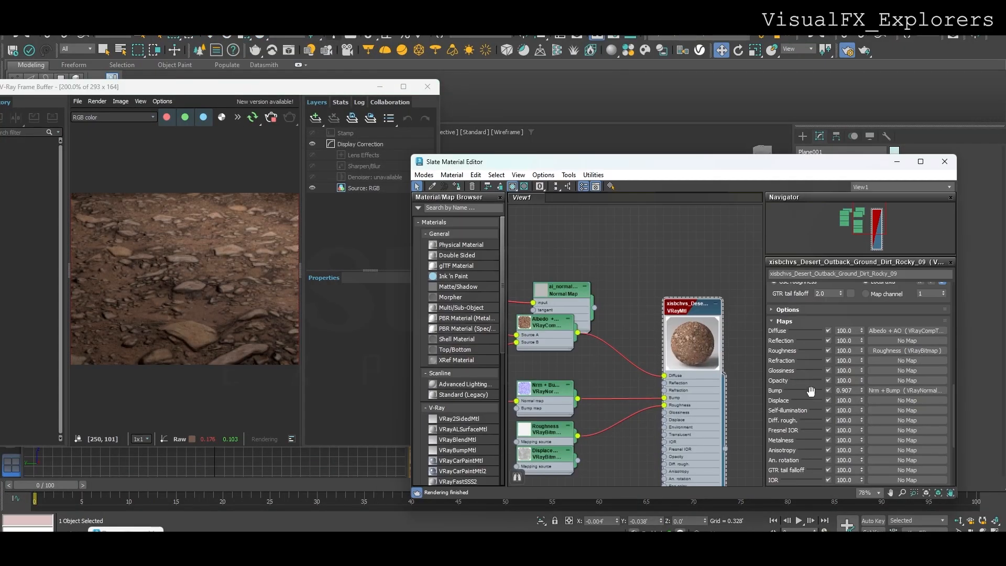
left_click_drag(862, 391, 868, 342)
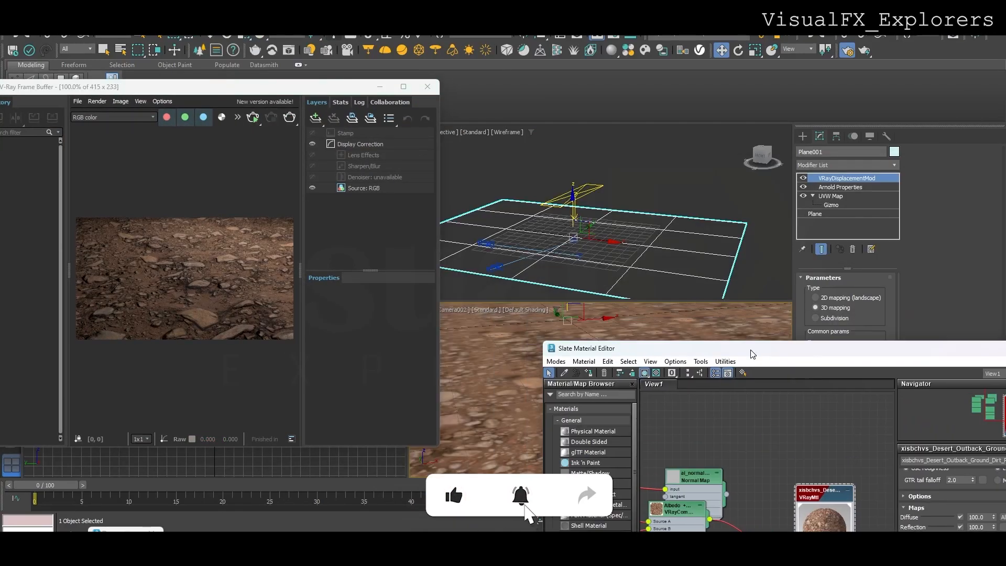
left_click(252, 117)
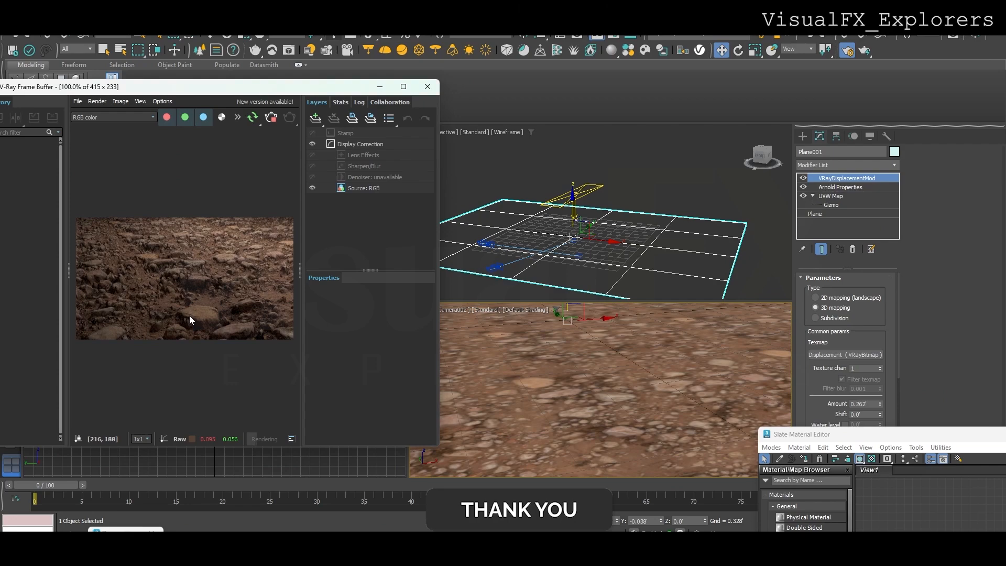
Maximize the V-Ray frame buffer and examine the rendered stones up close.
scroll(189, 315, "up", 2)
left_click(404, 87)
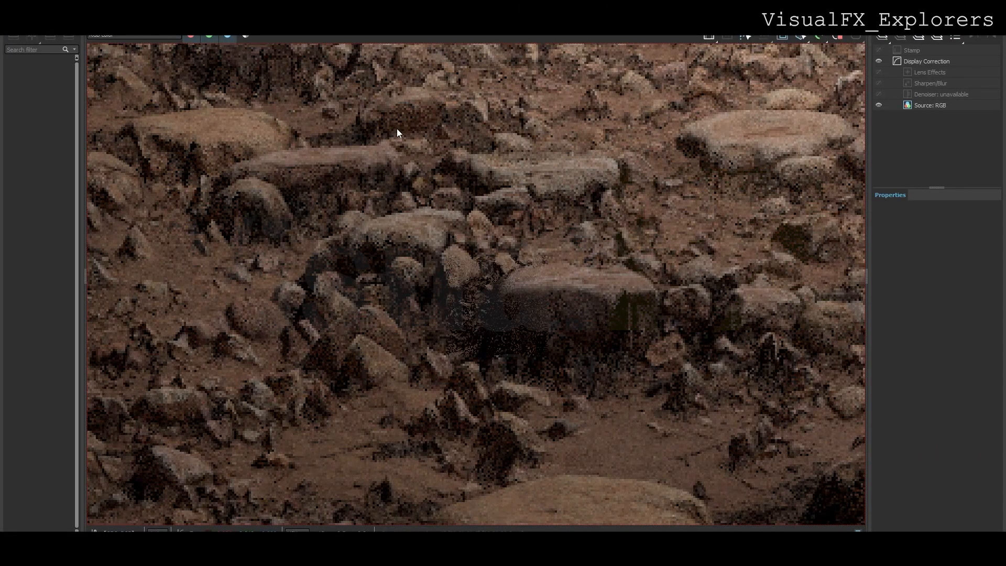
scroll(408, 202, "down", 2)
scroll(407, 203, "up", 1)
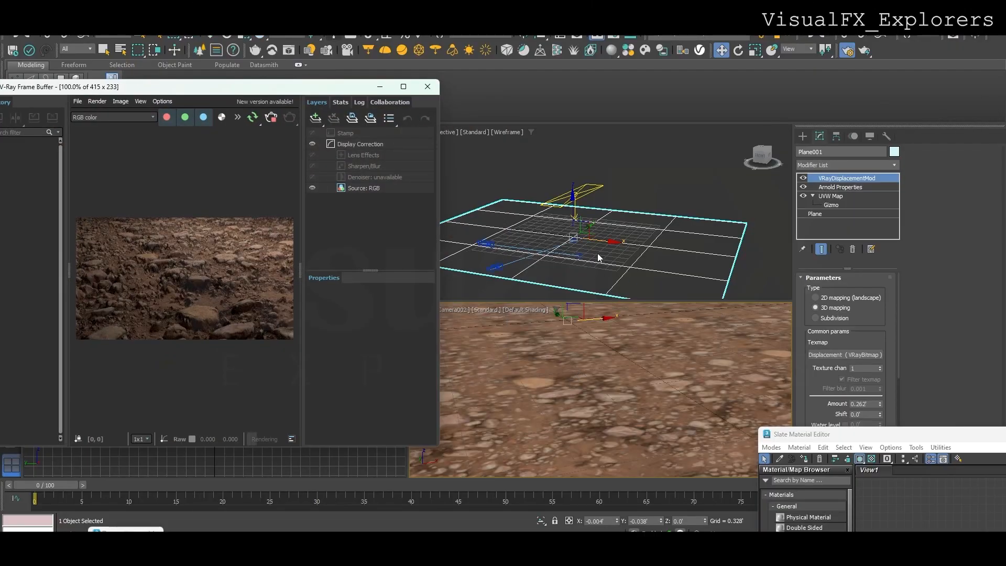
Set the view to render to Quad 4 - PhysCamera002 in the V-Ray render setup.
middle_click_drag(596, 275, 580, 265, "alt")
left_click(319, 23)
left_click(343, 72)
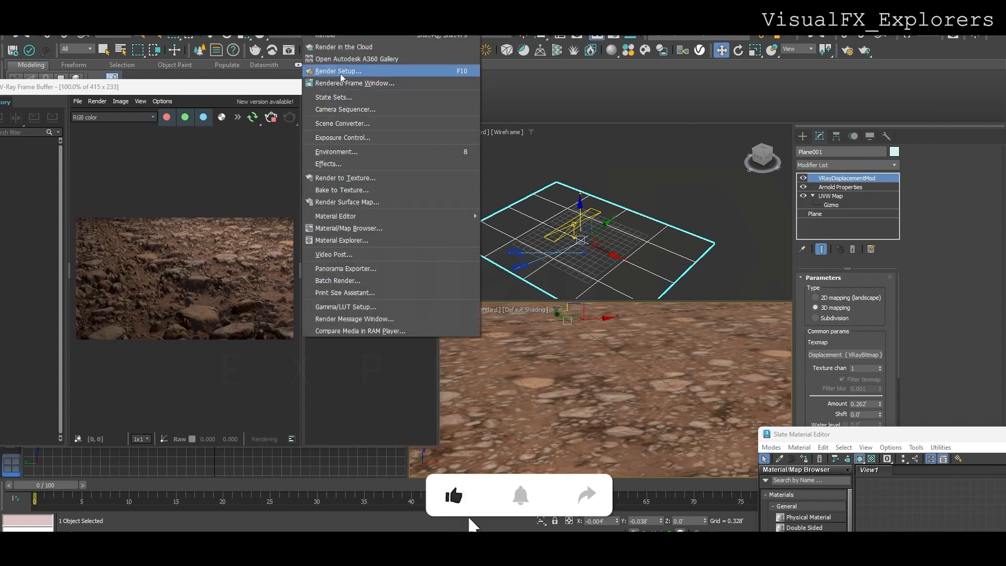
left_click(647, 257)
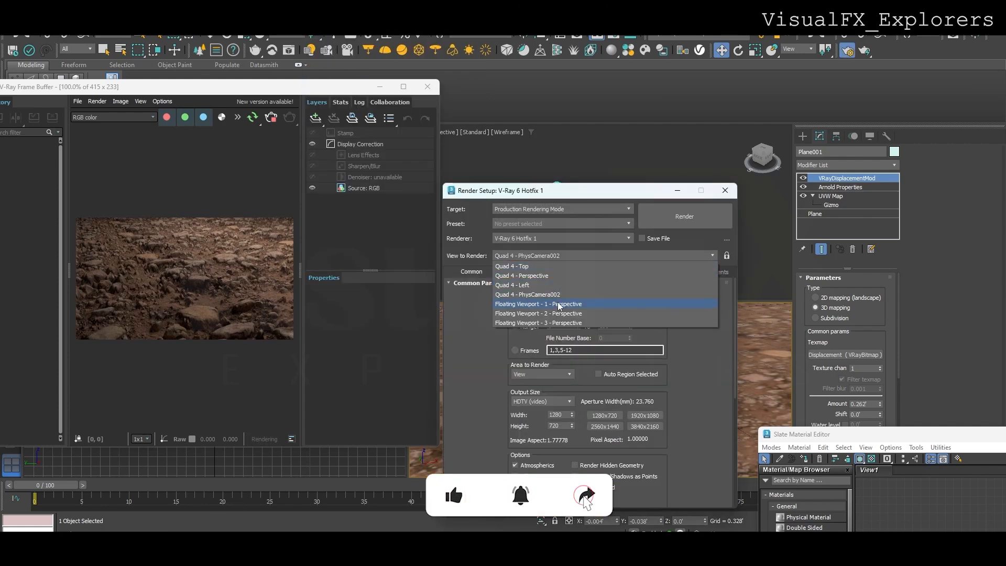
left_click(557, 295)
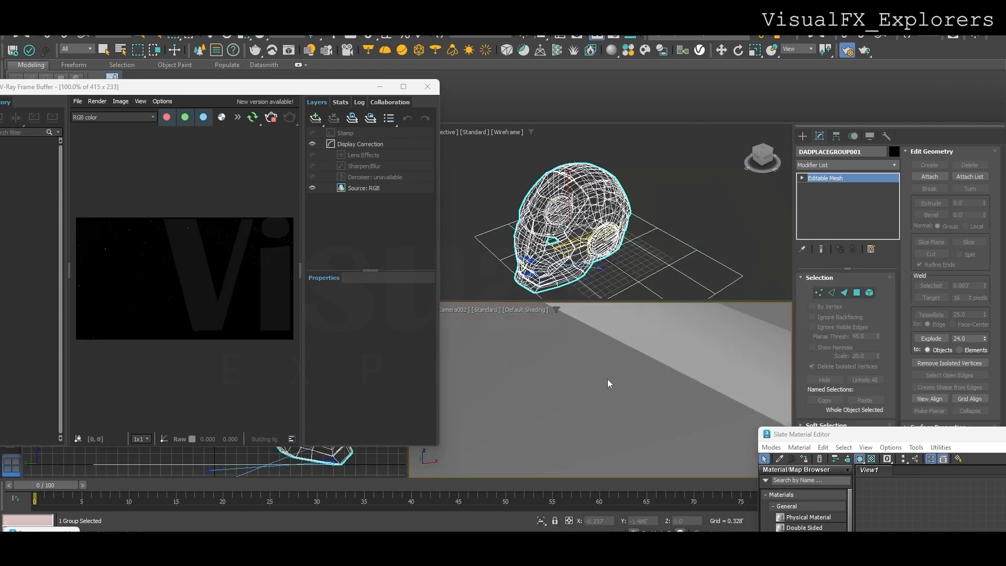
Select the imported Iron Man helmet and scale it down uniformly to fit the ground plane.
left_click(567, 373)
left_click(579, 247)
key("r")
left_click_drag(571, 248, 579, 285)
key("w")
Move the helmet down onto the ground plane and shift it along X into the camera's view.
middle_click_drag(575, 286, 571, 231)
scroll(573, 262, "up", 5)
left_click_drag(578, 165, 578, 192)
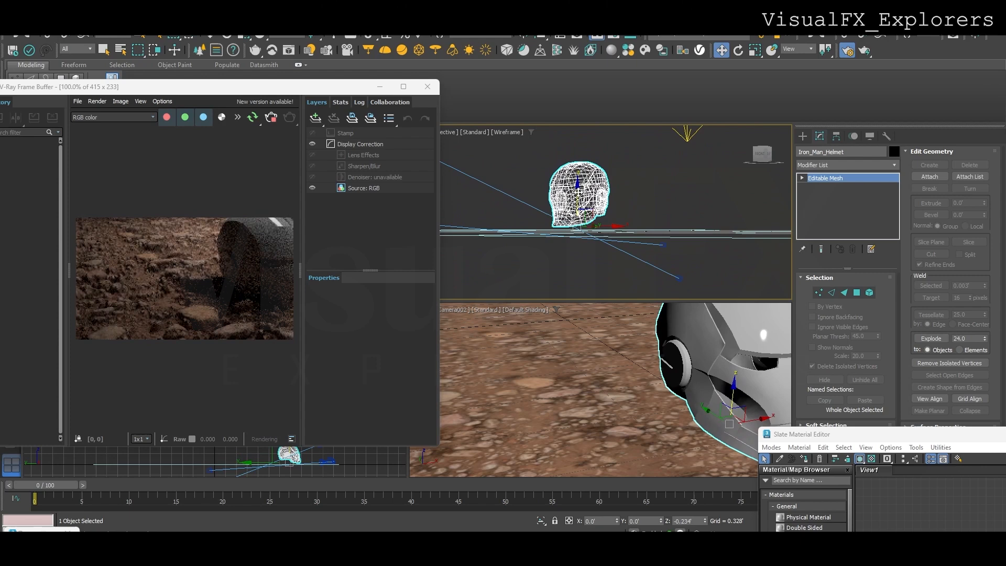
left_click_drag(607, 227, 580, 226)
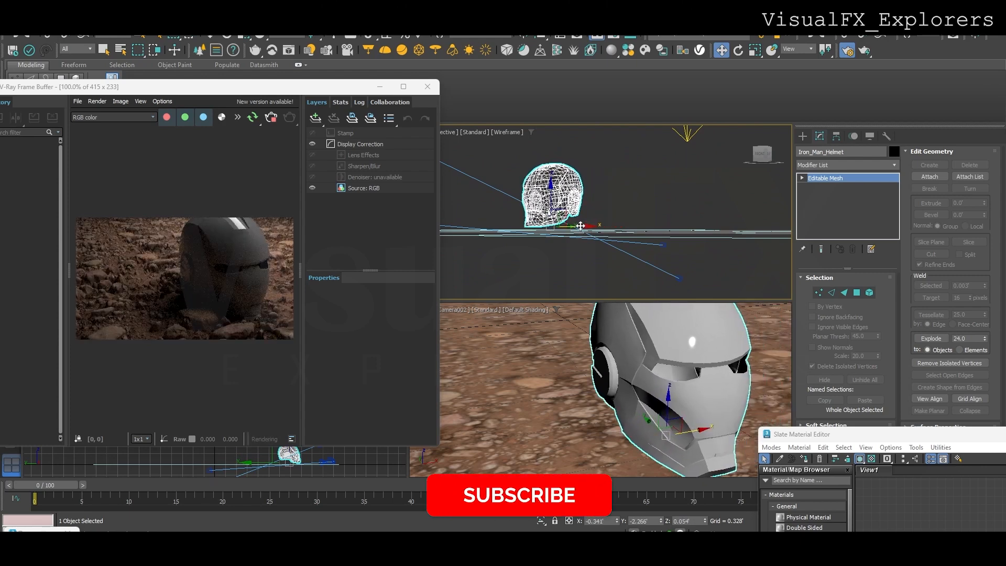
Rotate the helmet slightly and adjust its position on the ground in the camera view.
key("e")
left_click_drag(567, 231, 550, 205)
key("w")
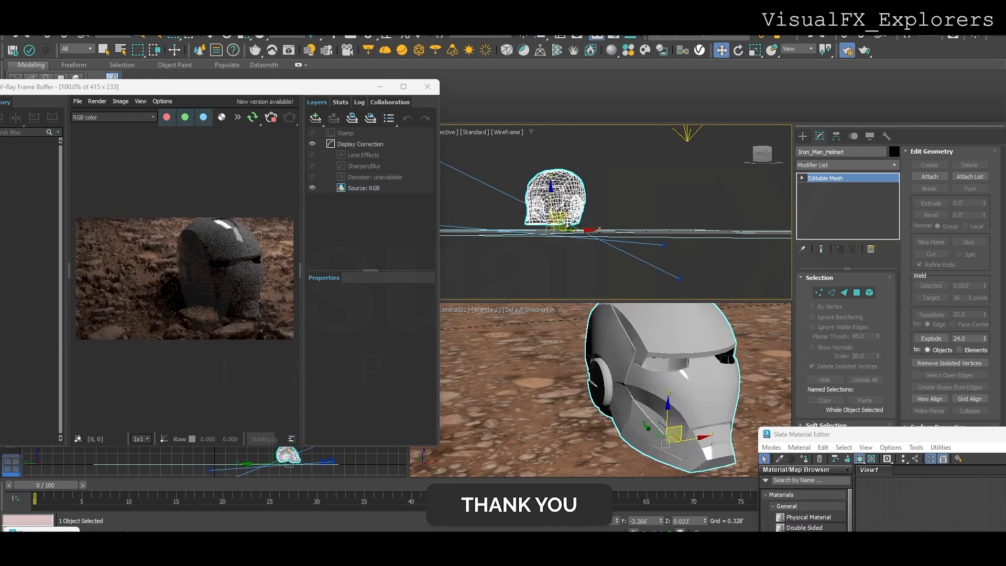
left_click_drag(651, 432, 662, 441)
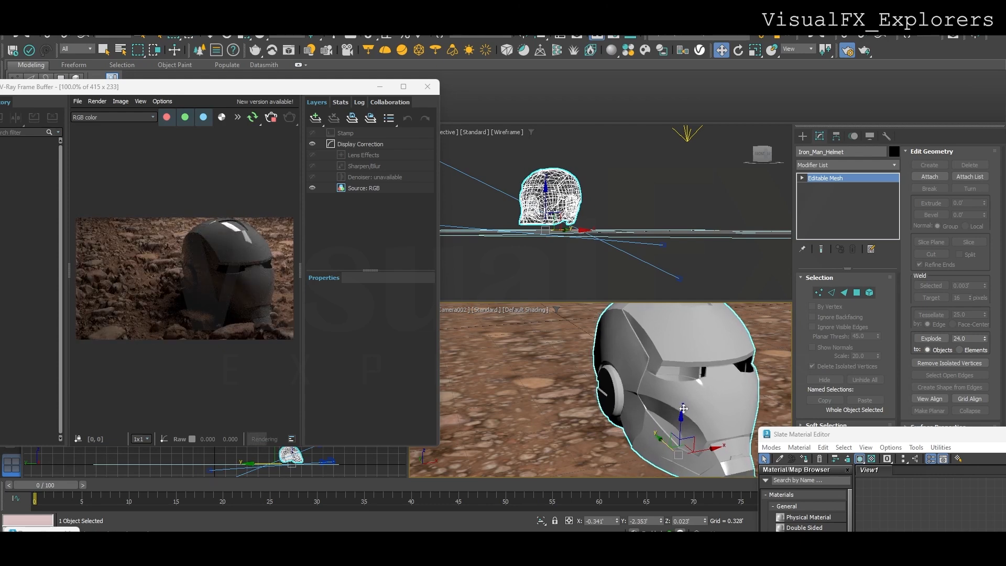
Create a new VRayMtl for the helmet in an empty area of the Slate Material Editor.
left_click_drag(974, 433, 947, 186)
scroll(913, 271, "down", 5)
middle_click_drag(913, 271, 923, 357)
right_click(920, 292)
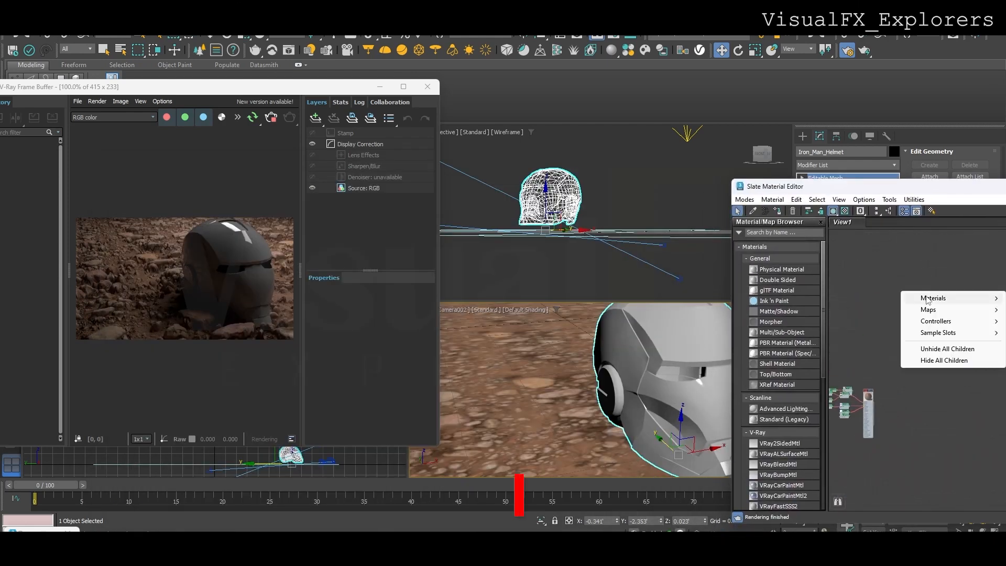
mouse_move(927, 293)
mouse_move(860, 321)
left_click(926, 194)
left_click_drag(927, 193, 239, 164)
scroll(294, 283, "up", 5)
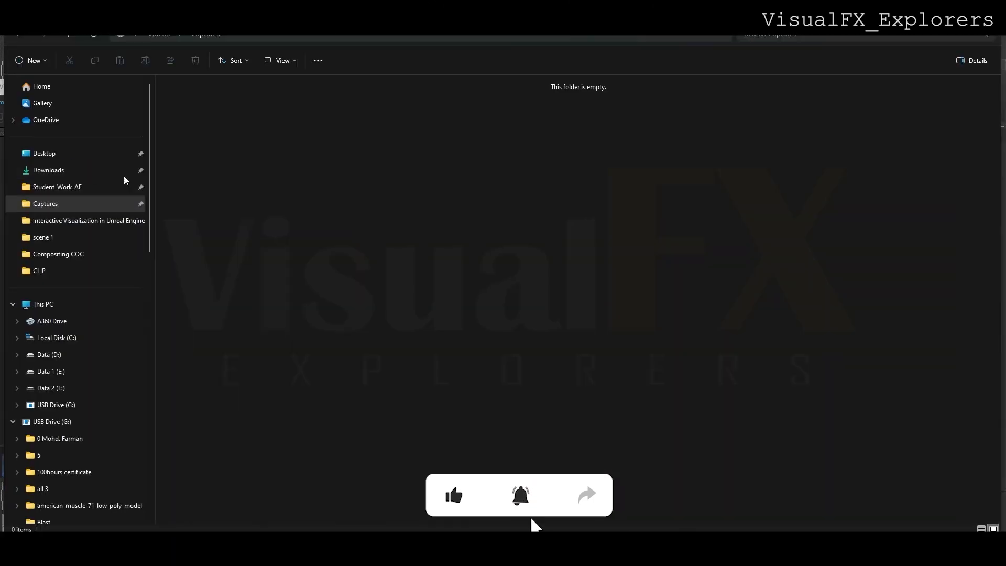
Open the iron-man-helmet textures folder from the Desktop in File Explorer and show its files as large icons.
left_click(44, 153)
double_click(301, 191)
double_click(187, 112)
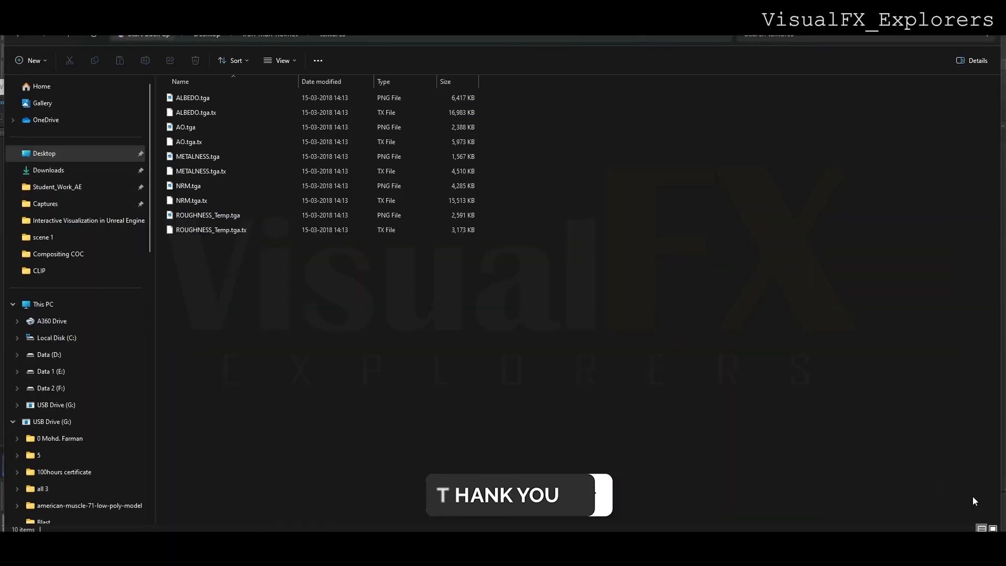
key("ctrl+shift+2")
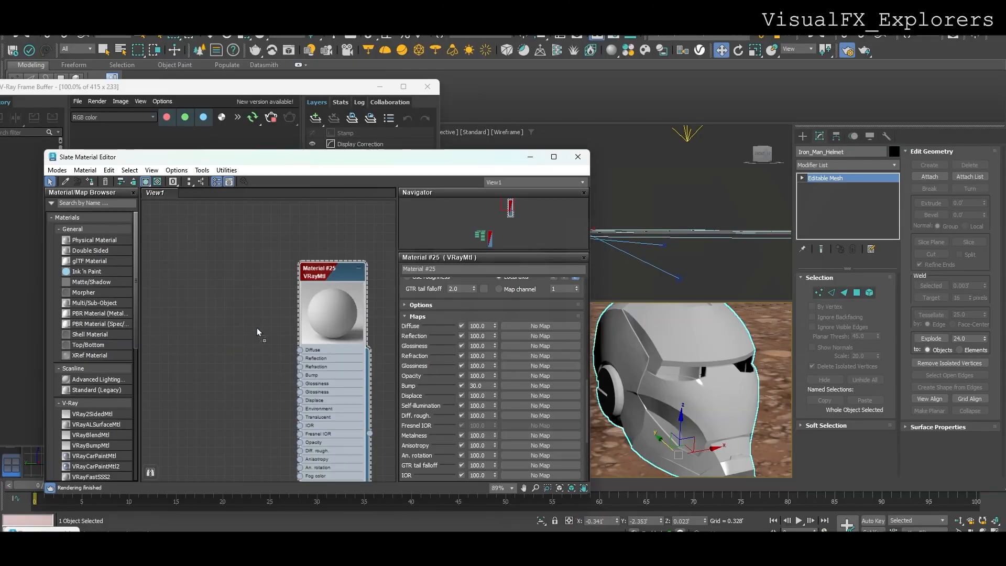
Bring the ALBEDO.tga bitmap into the material graph and connect it to the new VRayMtl's Diffuse input.
left_click_drag(257, 330, 225, 311)
left_click_drag(226, 157, 493, 165)
left_click_drag(525, 321, 568, 357)
left_click_drag(508, 332, 518, 375)
Assign the new VRayMtl to the selected helmet.
double_click(594, 281)
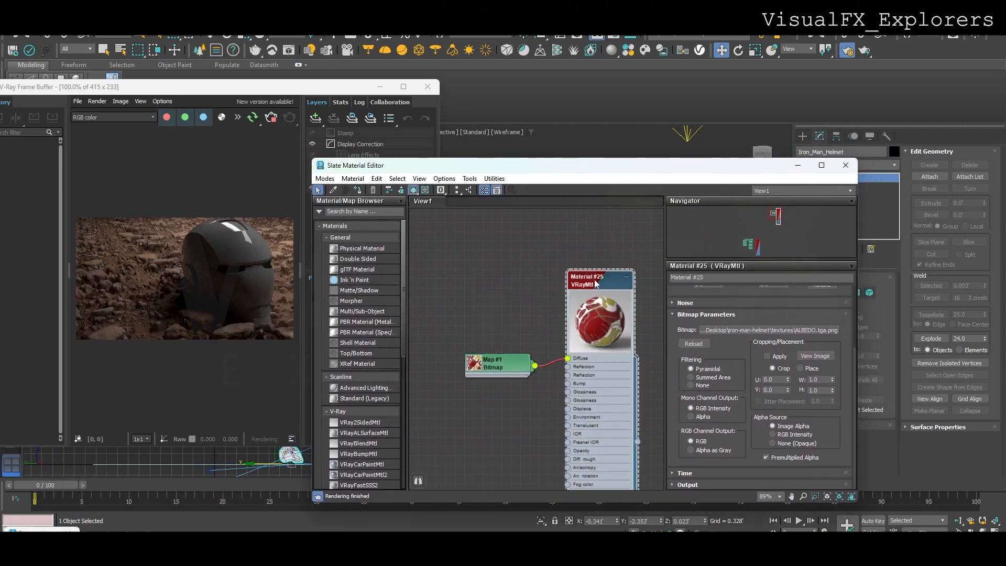
left_click(357, 190)
left_click(512, 371)
Bring METALNESS.tga from File Explorer into the helmet's material graph and connect it to the Metalness input.
mouse_move(527, 545)
left_click(527, 502)
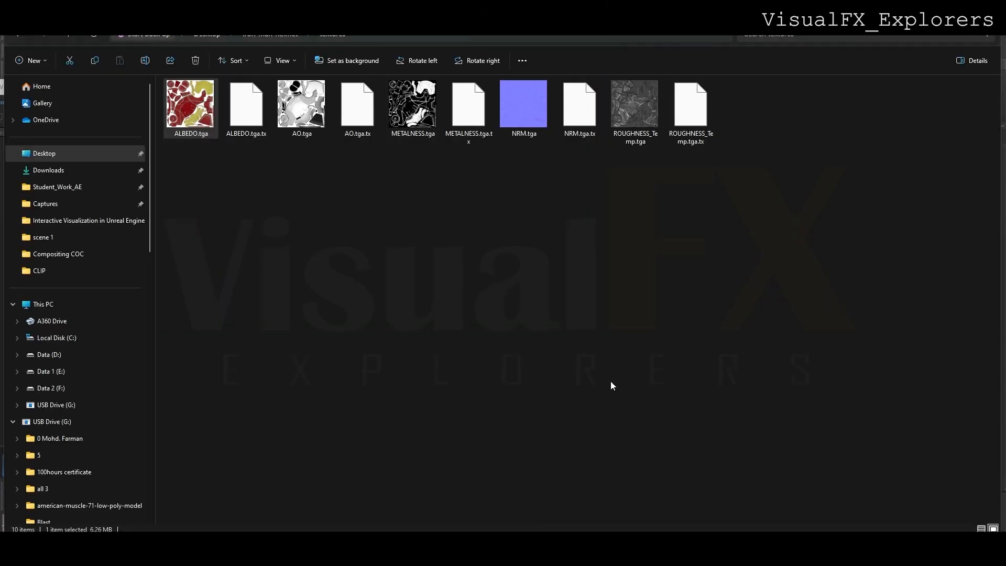
left_click_drag(413, 104, 513, 438)
middle_click_drag(516, 437, 496, 321)
left_click_drag(485, 327, 477, 420)
Bring ROUGHNESS_Temp.tga from File Explorer into the graph, wire it to the helmet's VRayMtl, and place its node above the metalness map.
mouse_move(529, 544)
left_click(535, 524)
left_click_drag(636, 105, 549, 337)
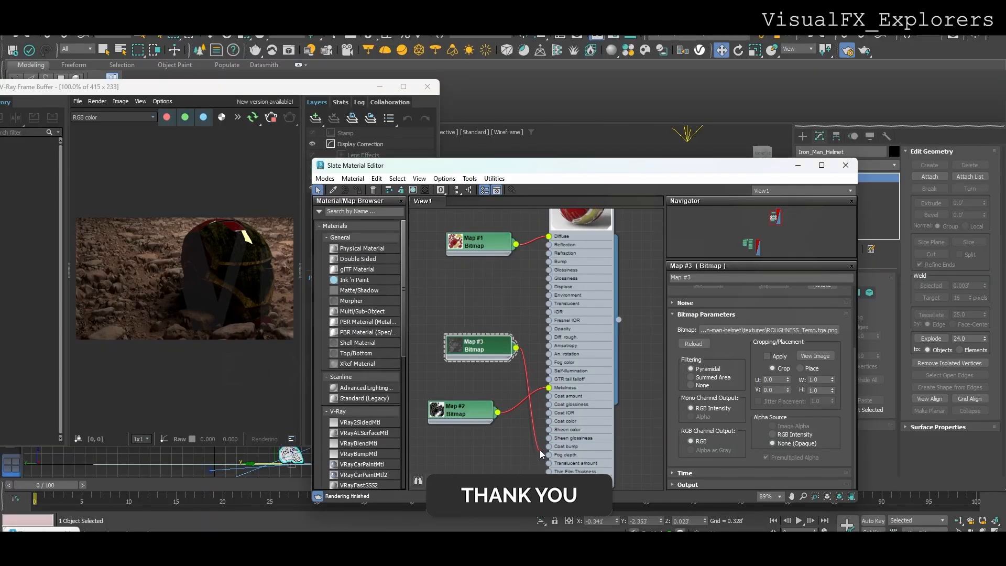
left_click_drag(474, 346, 464, 363)
Bring the NRM.tga texture from File Explorer into the helmet's material graph.
mouse_move(529, 544)
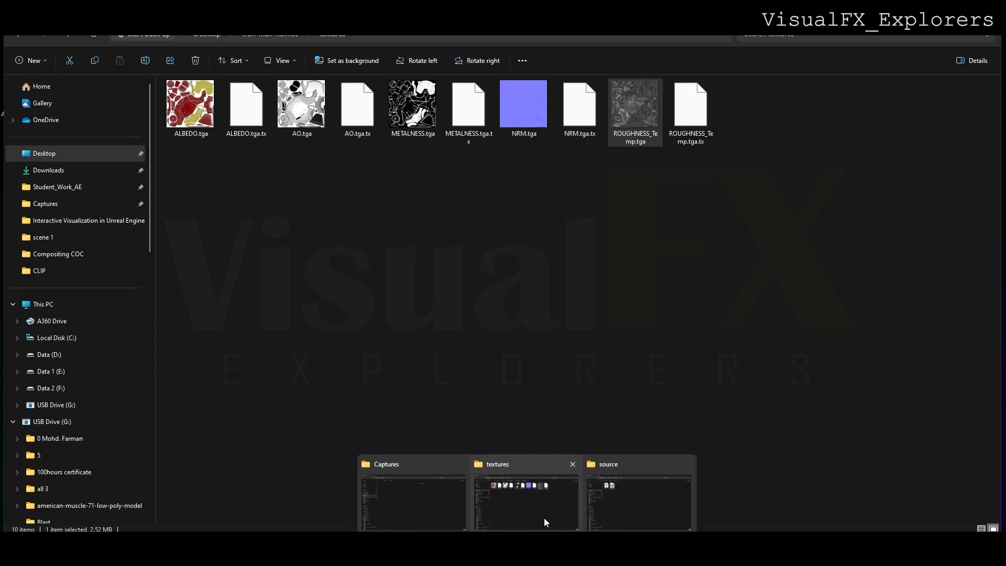
left_click(544, 518)
left_click_drag(523, 105, 445, 307)
Add a VRayNormalMap, connect the NRM.tga bitmap to its Normal map input, and wire it to the helmet VRayMtl's Bump input.
right_click(495, 286)
mouse_move(521, 303)
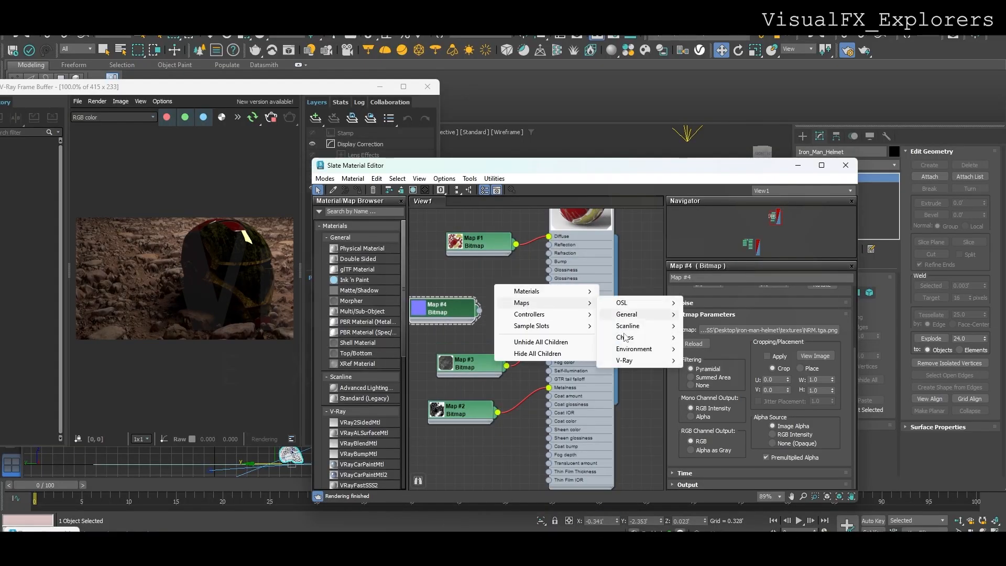
mouse_move(627, 314)
mouse_move(624, 360)
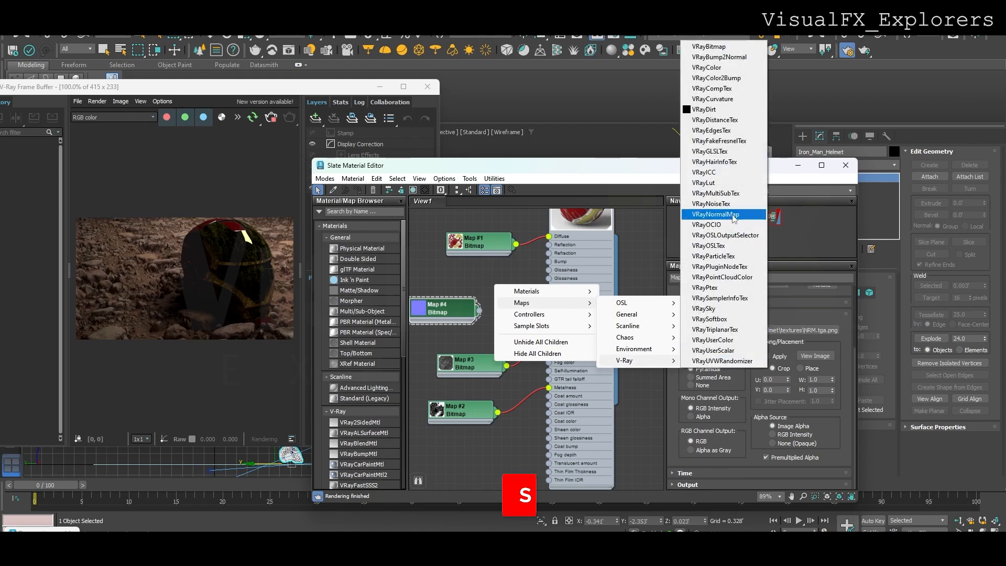
left_click(728, 225)
left_click_drag(472, 304, 548, 261)
middle_click_drag(494, 306, 549, 308)
left_click_drag(464, 309, 445, 281)
left_click(543, 284)
Bring AO.tga from File Explorer into the graph and connect it to the VRayNormalMap's Bump map input.
mouse_move(596, 545)
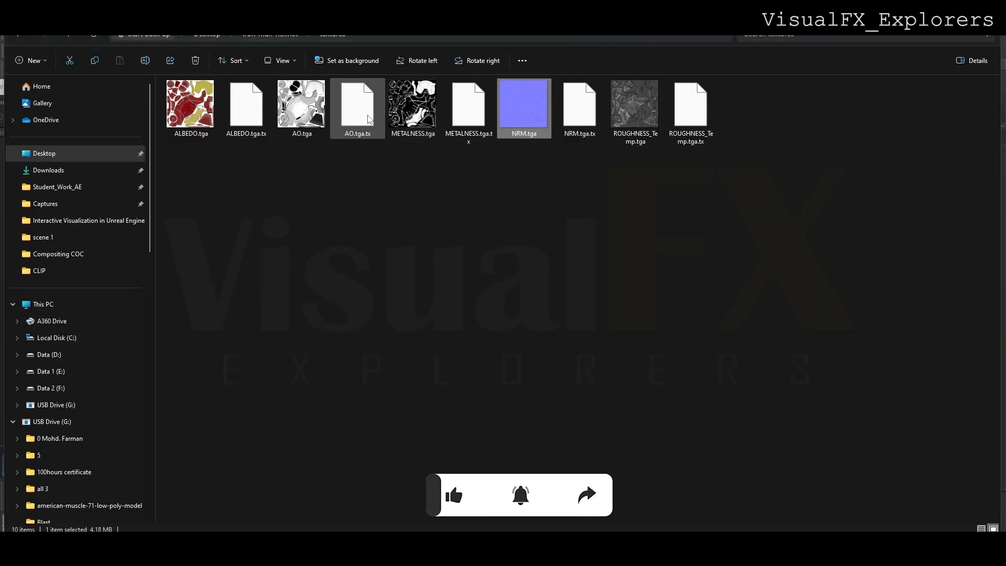
left_click_drag(302, 104, 511, 302)
double_click(463, 336)
left_click(493, 328)
left_click_drag(469, 331, 461, 321)
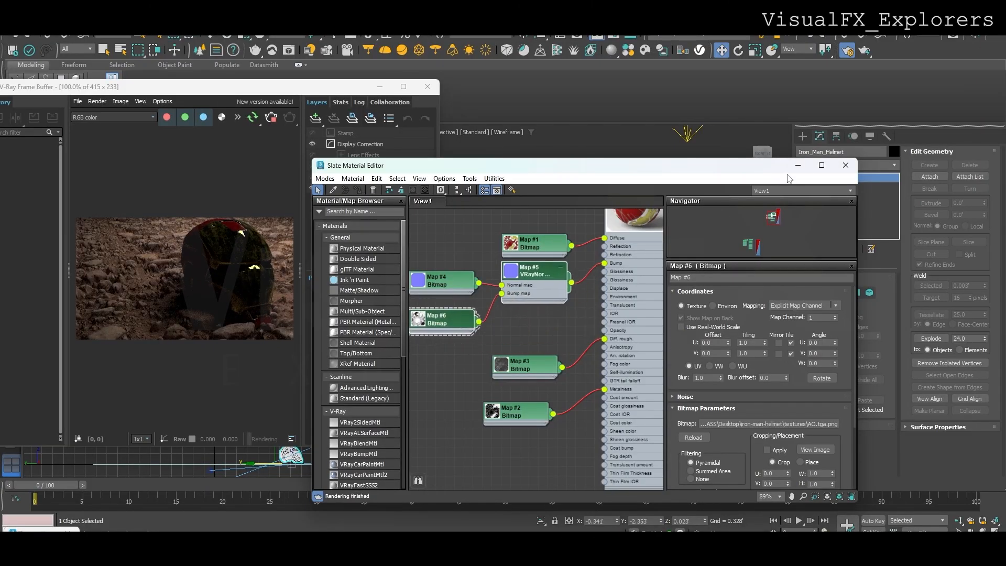
Open the helmet VRayMtl's map settings and set the Bump amount to 0.
middle_click_drag(569, 324, 519, 380)
double_click(578, 220)
left_click_drag(854, 326, 847, 414)
left_click_drag(762, 400, 716, 398)
left_click(649, 393)
type("0")
left_click(650, 393)
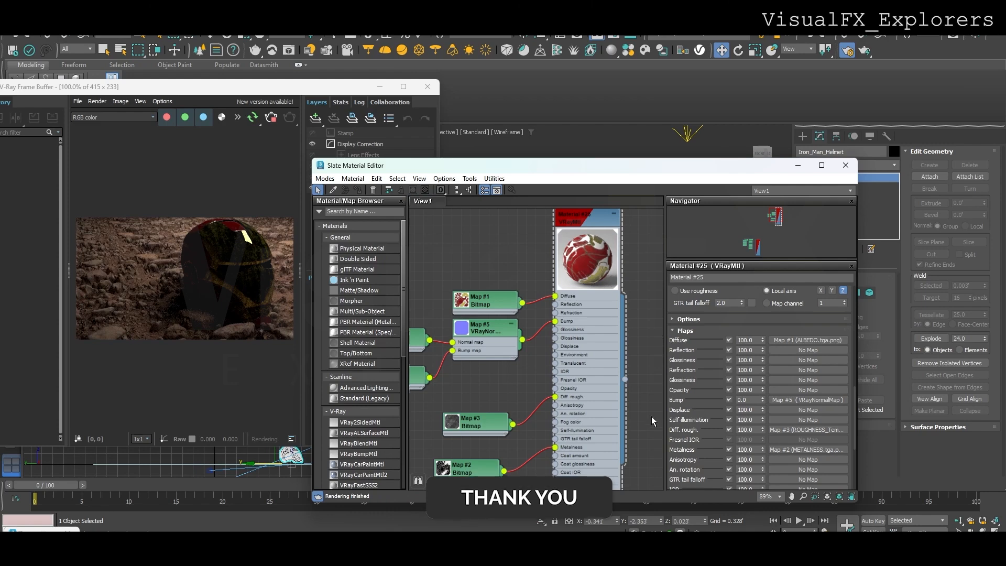
Set the helmet VRayMtl's Metalness map amount to 53.
scroll(652, 416, "down", 2)
scroll(713, 423, "down", 5)
mouse_move(763, 325)
left_mouse_down()
mouse_move(763, 347)
mouse_move(763, 335)
left_mouse_up()
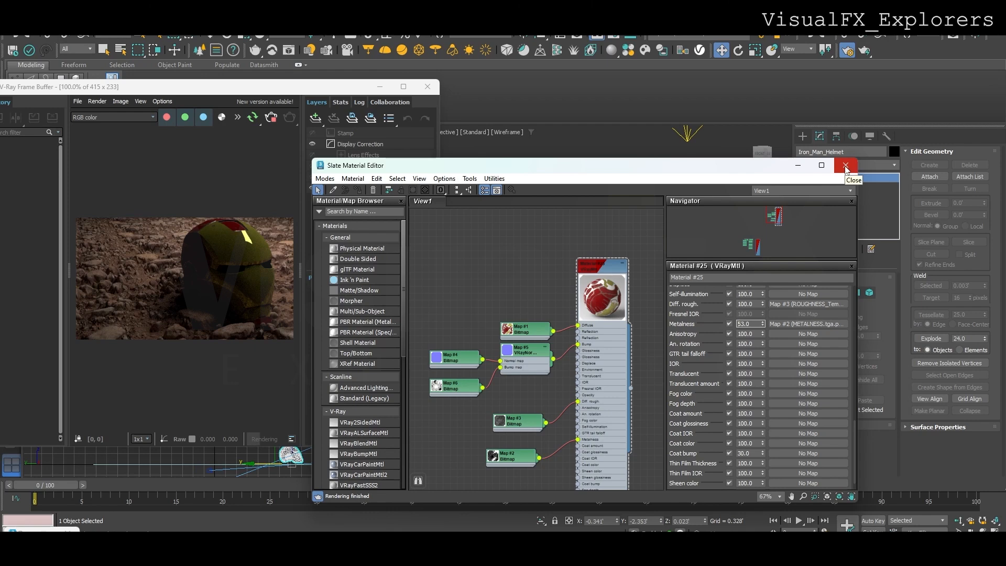
Set the Bump map amount to about 25.9 and fine-tune the Metalness map amount of the helmet's VRayMtl.
scroll(722, 348, "up", 5)
left_click_drag(762, 368, 785, 49)
left_click_drag(779, 436, 761, 269)
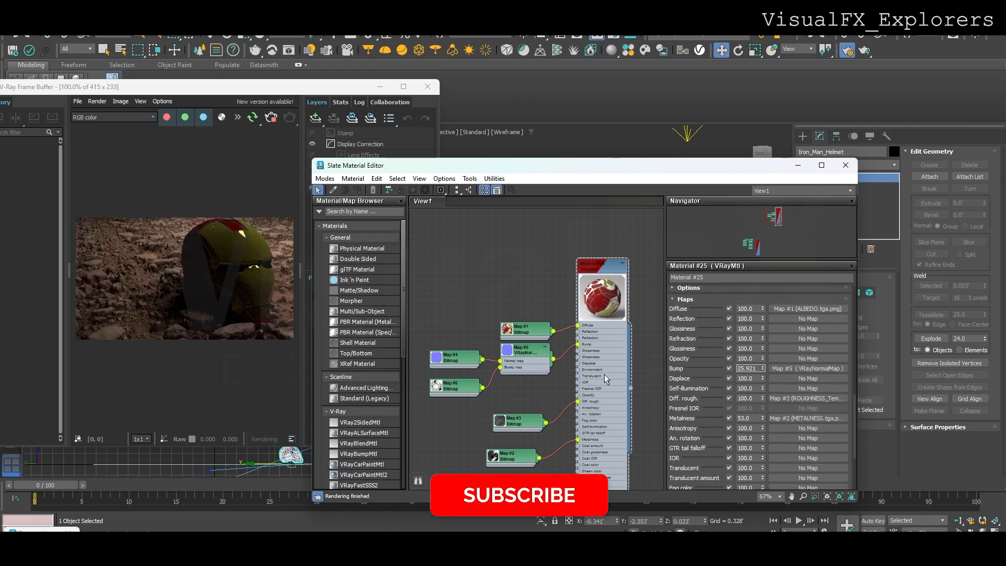
mouse_move(763, 418)
left_mouse_down()
mouse_move(766, 398)
mouse_move(767, 407)
left_mouse_up()
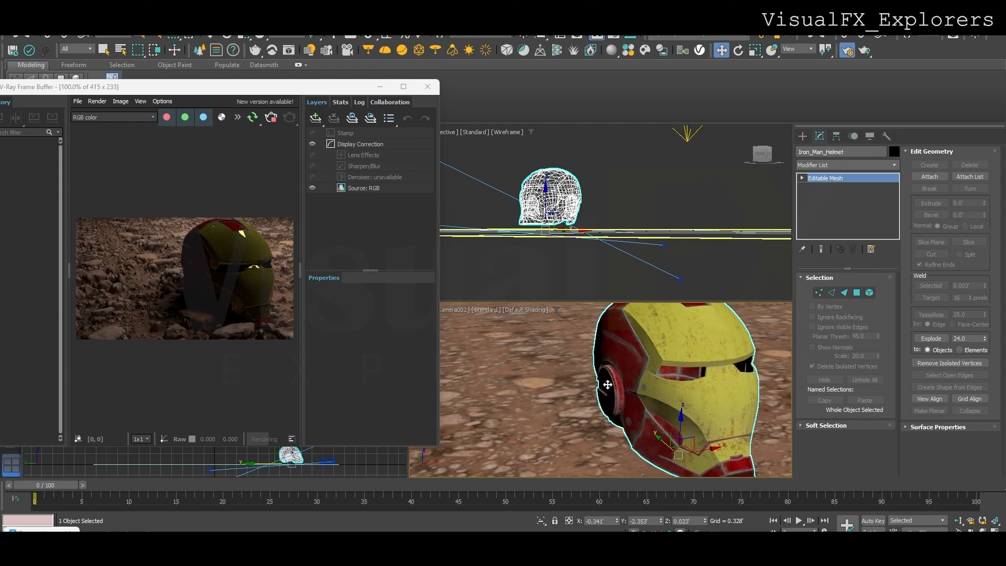
Clone the VRay plane light and position the copy at about X -1.271', Y -2.735', Z 1.691'.
scroll(623, 191, "down", 4)
middle_click_drag(623, 192, 633, 281, "alt")
left_click(670, 184)
left_click_drag(686, 185, 614, 178, "shift")
left_click(502, 321)
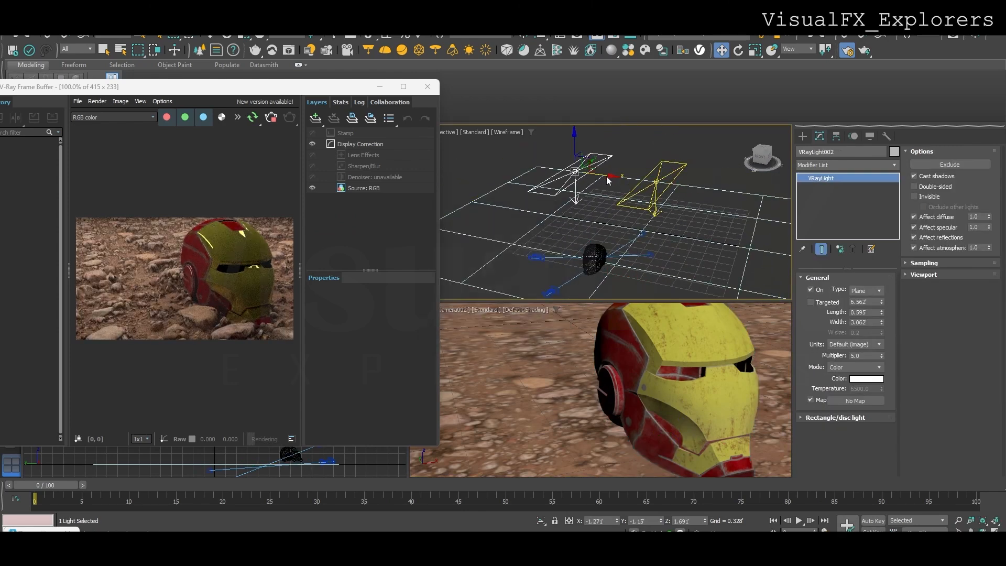
middle_click_drag(591, 211, 579, 216, "alt")
left_click_drag(581, 173, 550, 184)
Set the helmet material's Metalness to 0.34 and reflection Glossiness to 0.689, check the render, and put the material editor away.
left_click(659, 357)
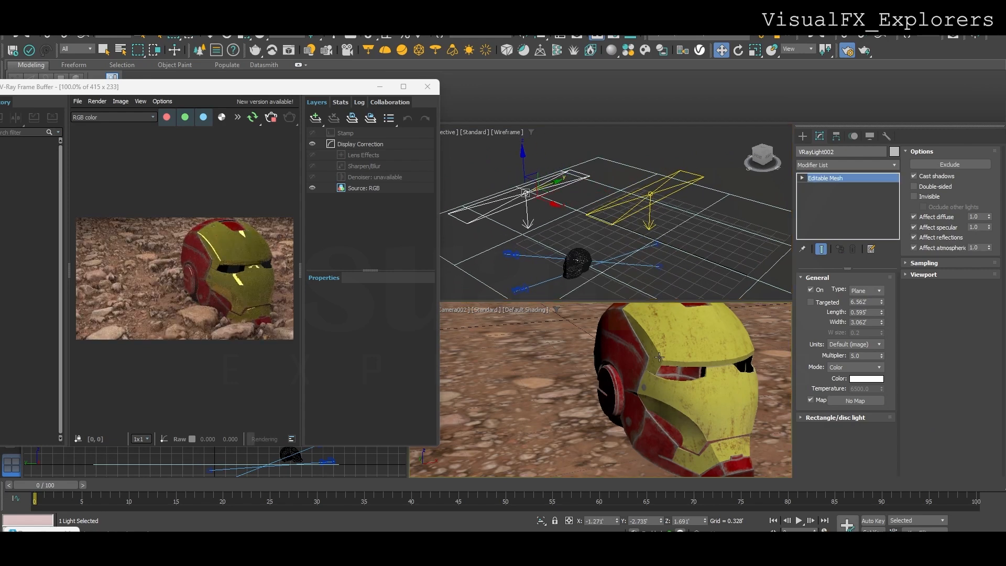
key("m")
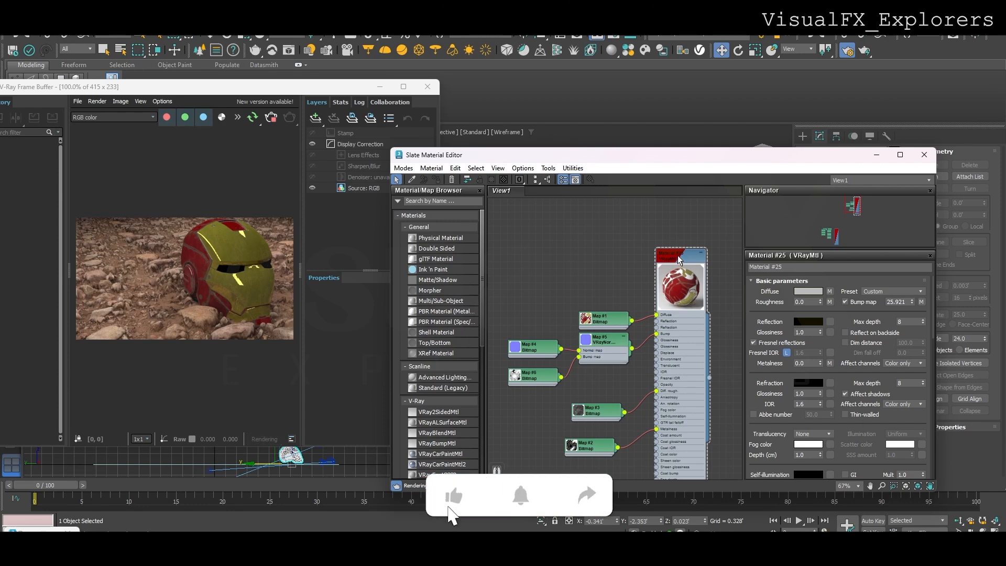
mouse_move(820, 334)
left_mouse_down()
mouse_move(822, 351)
mouse_move(823, 315)
mouse_move(824, 328)
left_mouse_up()
left_click(197, 317)
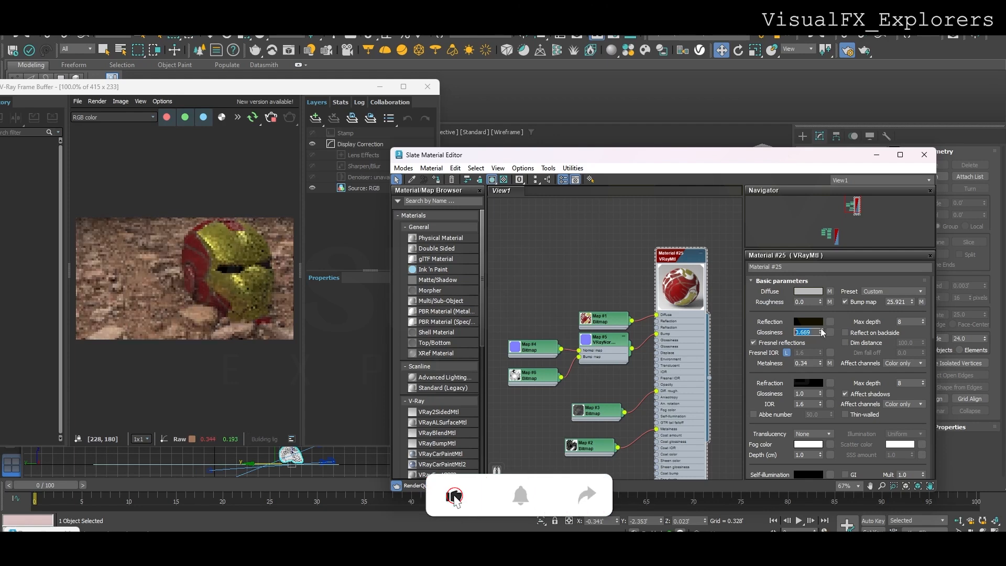
left_click(235, 335)
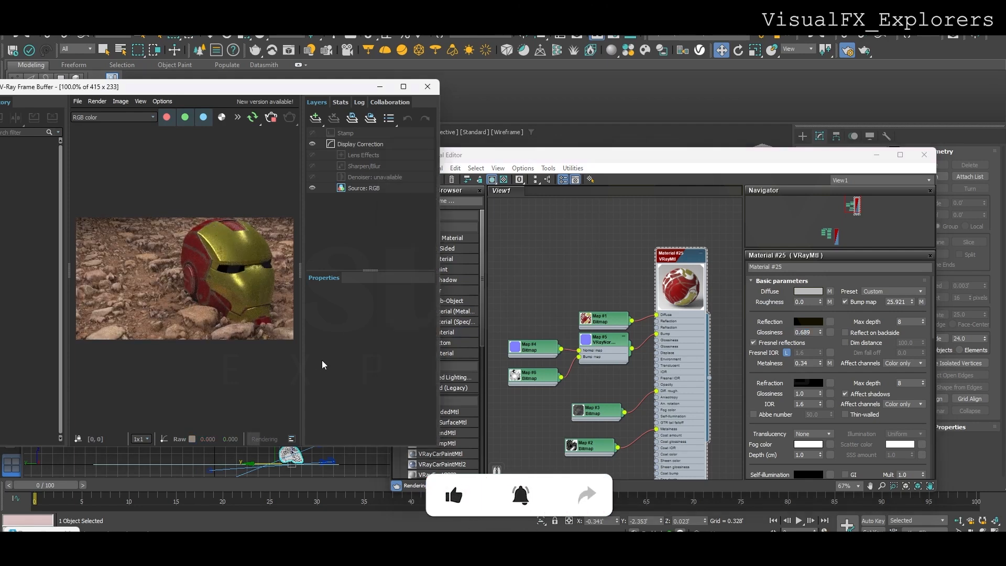
left_click(404, 86)
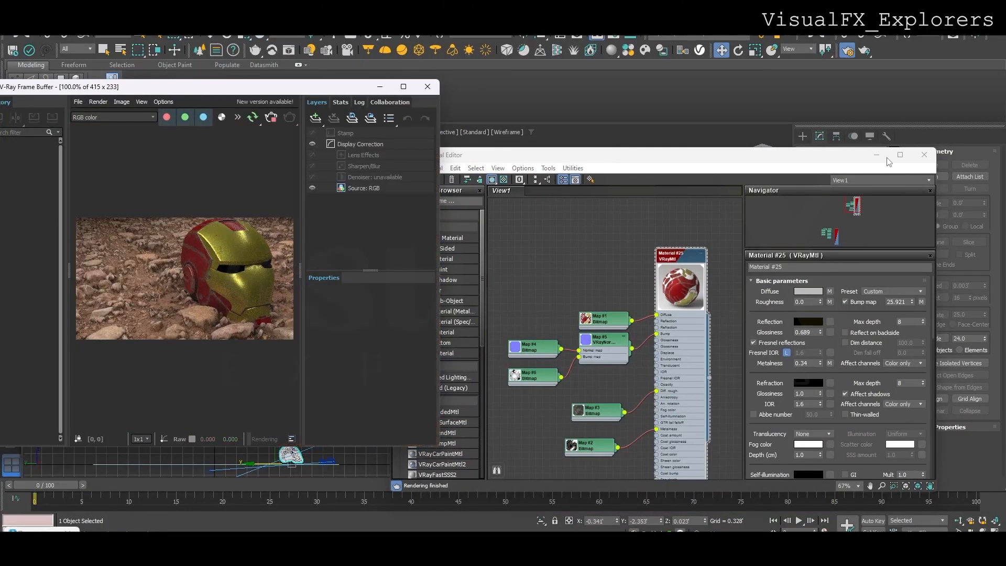
left_click(877, 155)
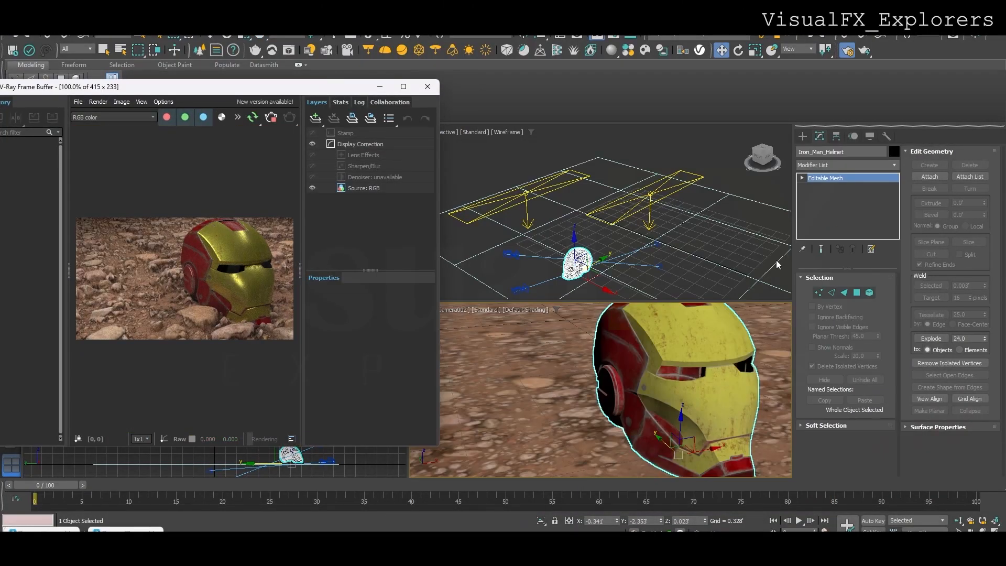
Create a standard primitive sphere in the camera view to serve as the helmet's eye.
left_click(805, 136)
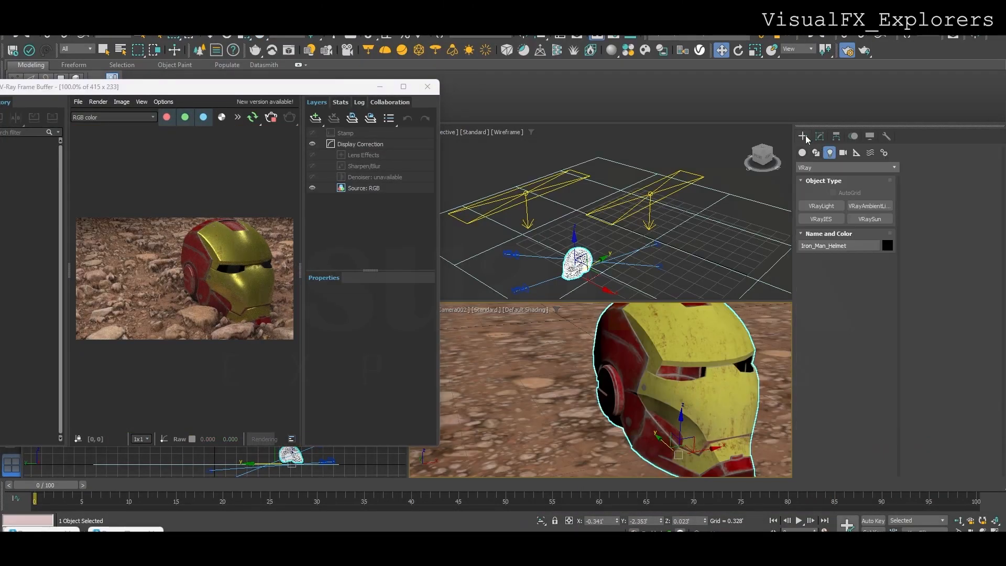
left_click(802, 152)
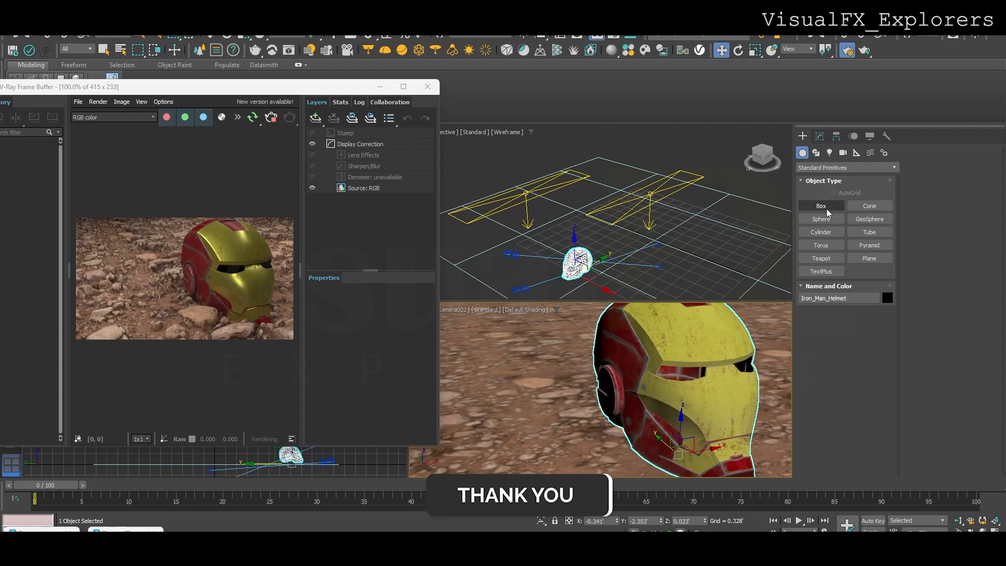
left_click(821, 221)
mouse_move(545, 425)
left_mouse_down()
mouse_move(656, 395)
mouse_move(659, 365)
mouse_move(677, 367)
mouse_move(661, 373)
mouse_move(663, 396)
mouse_move(746, 423)
left_mouse_up()
right_click(582, 423)
Raise the helmet to about Z 0.07' and move the sphere inside it behind an eye opening.
left_click(747, 423)
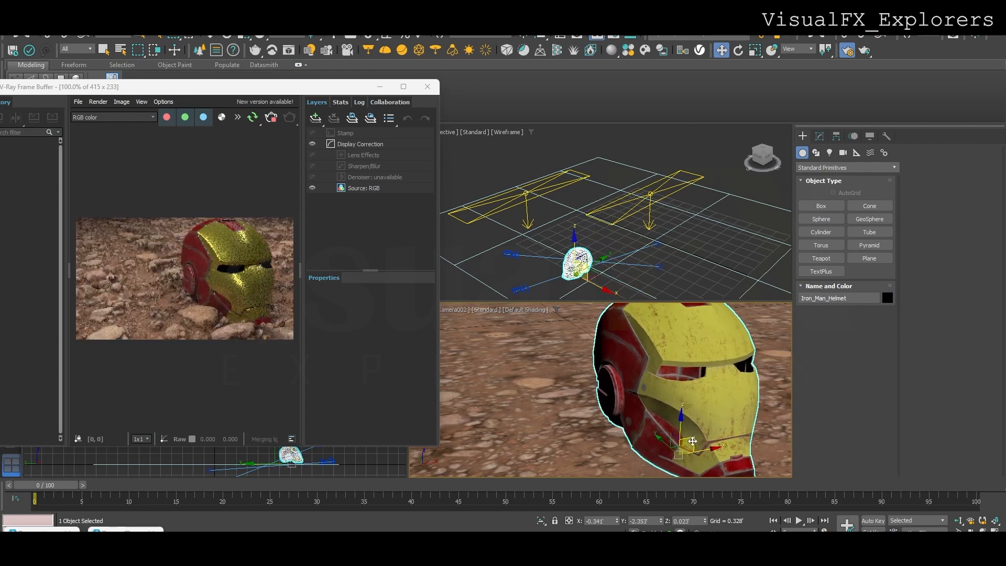
left_click_drag(679, 427, 679, 364)
left_click_drag(724, 428, 694, 423)
left_click_drag(682, 392, 678, 292)
left_click(684, 374)
left_click_drag(685, 374, 686, 404)
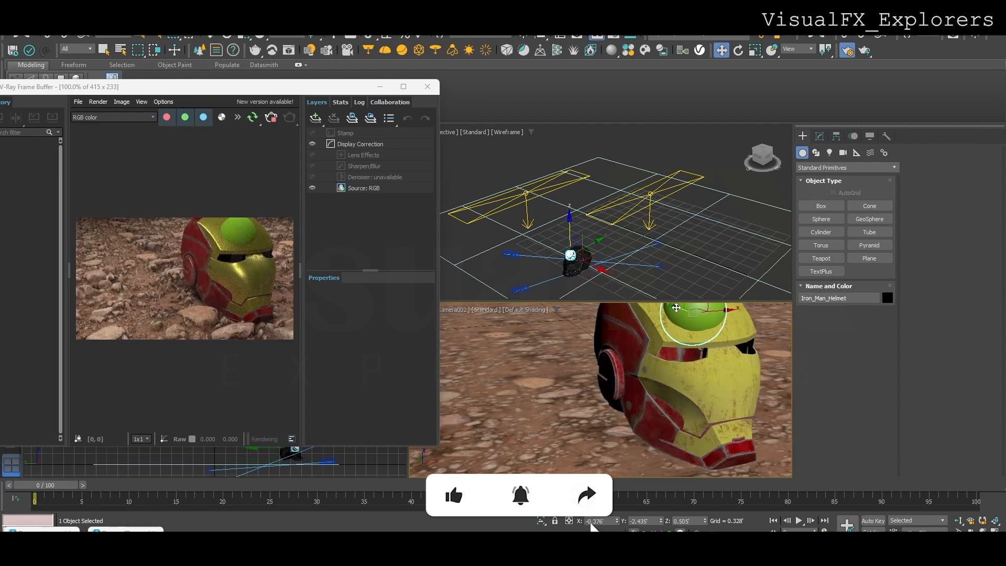
left_click(681, 320)
left_click_drag(681, 319, 704, 338)
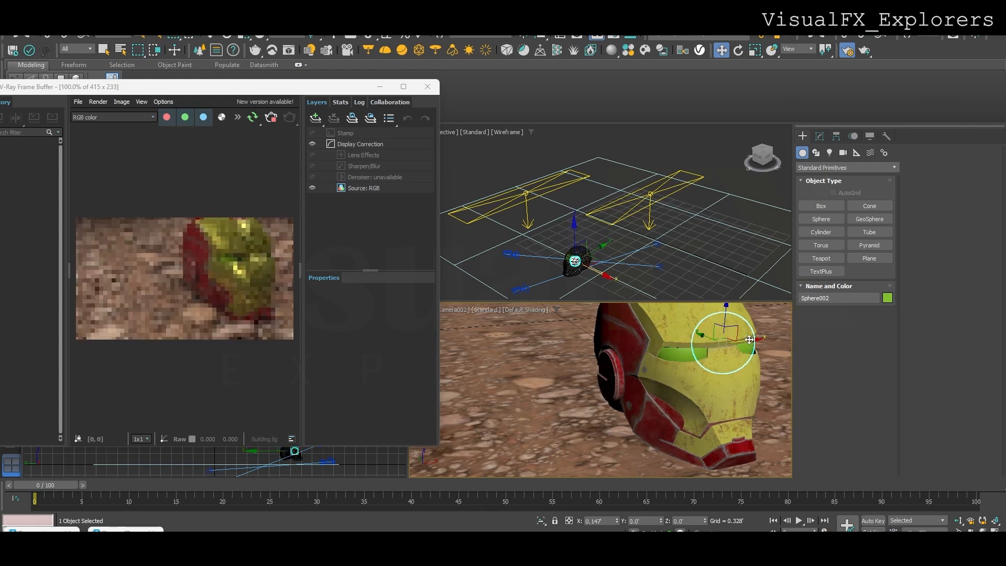
Clone the eye sphere as a single instance and place the two spheres behind the helmet's eye openings.
left_click_drag(751, 339, 721, 344, "shift")
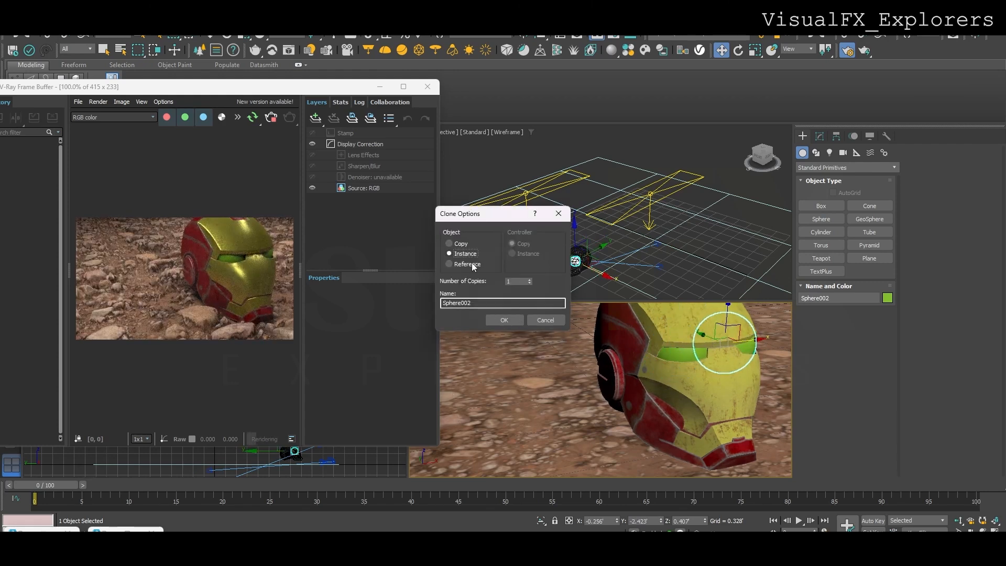
left_click(504, 320)
left_click_drag(708, 336, 725, 324)
left_click(783, 335)
Add a VRayLightMtl to the material graph and assign it to both eye spheres.
left_click(679, 361)
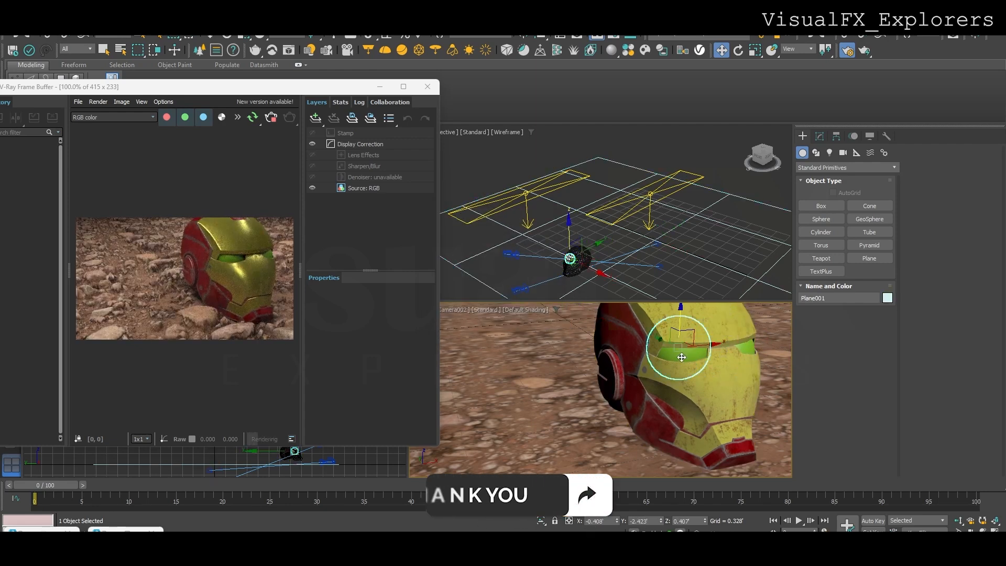
key("m")
left_click_drag(618, 157, 362, 154)
left_click_drag(459, 297, 355, 222)
right_click(355, 222)
mouse_move(388, 228)
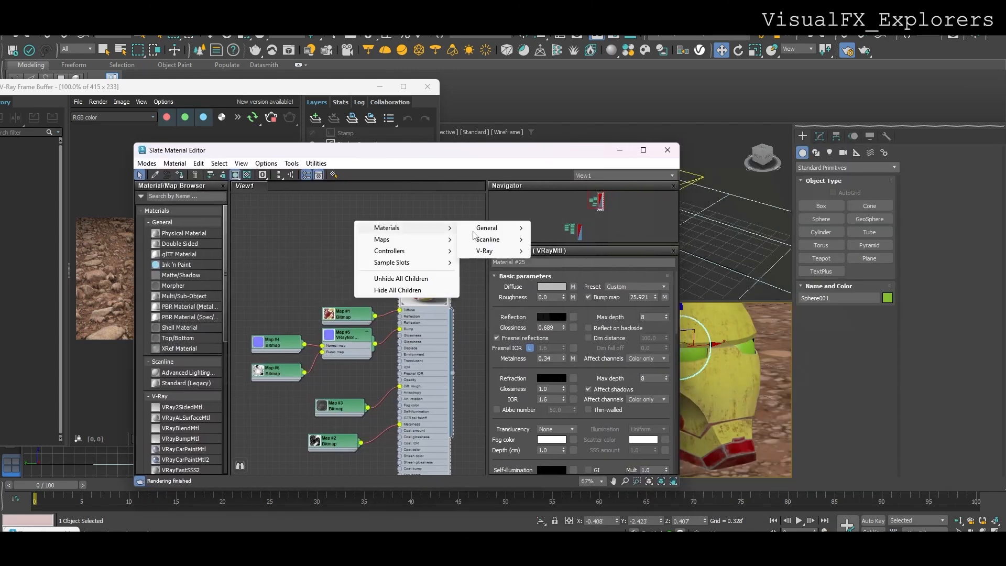
mouse_move(485, 251)
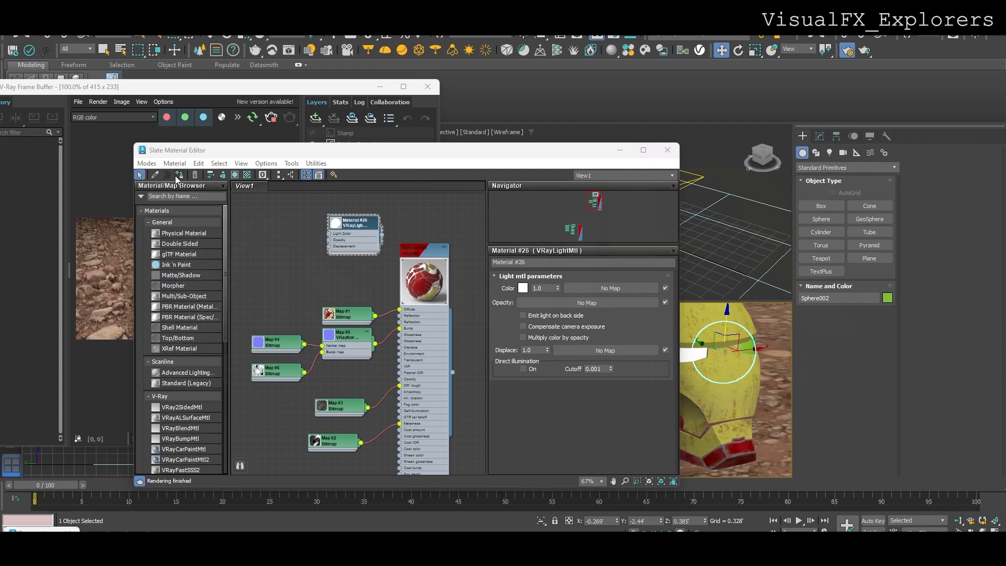
Set the VRayLightMtl's color to light cyan with Red 115, Green 255 and Blue 255, and close the material editor.
left_click(522, 288)
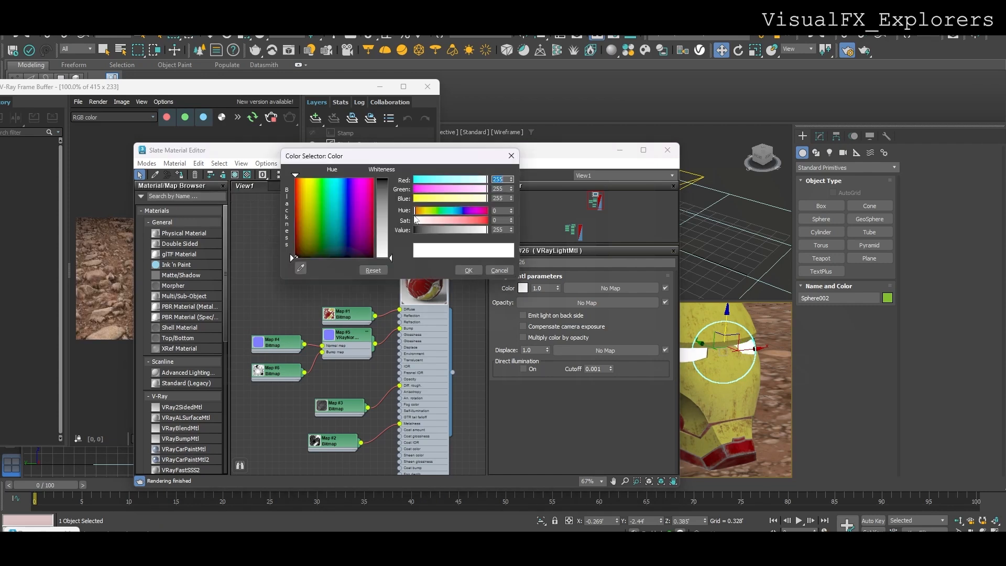
left_click(440, 180)
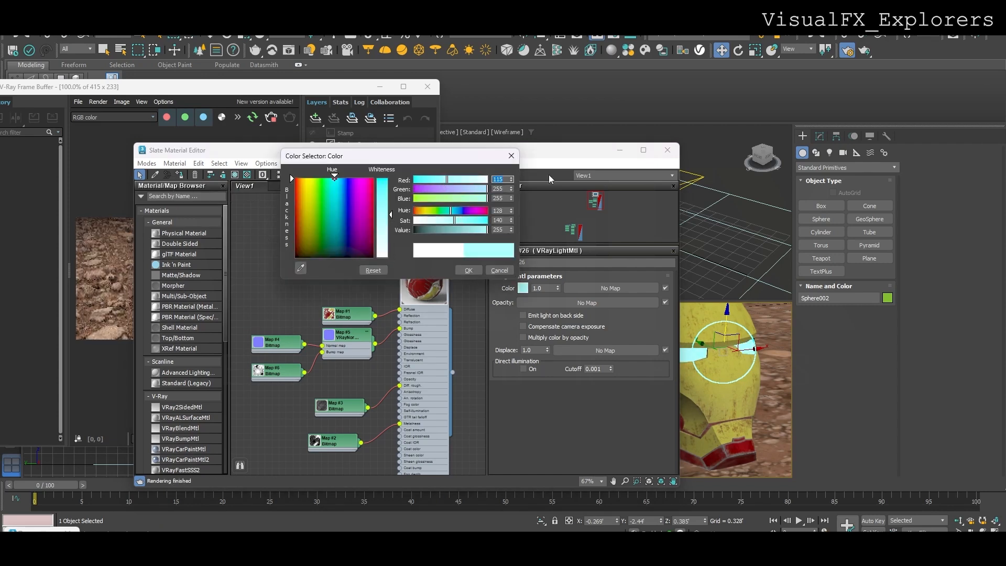
left_click(469, 270)
left_click(667, 150)
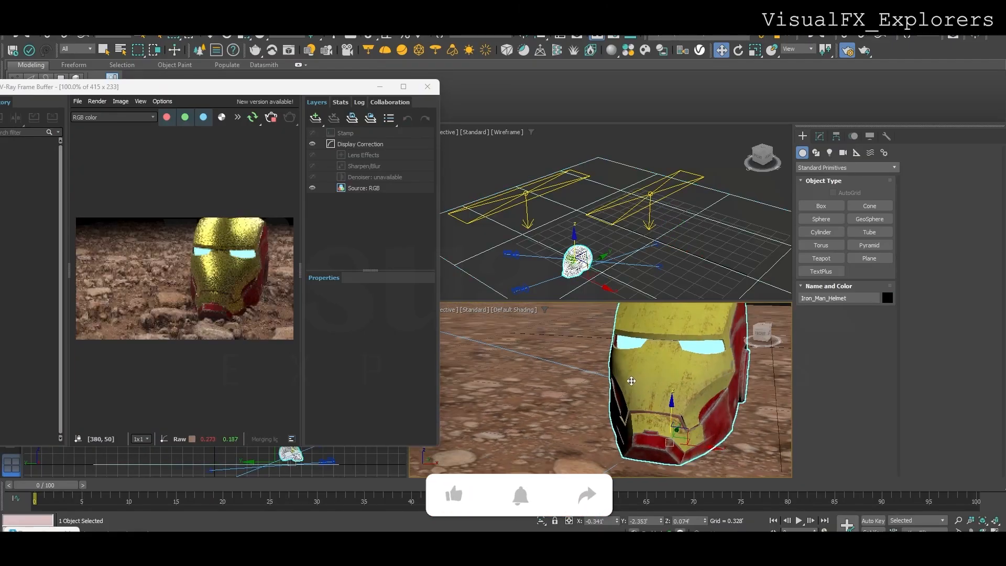
Frame the helmet from a low three-quarter front angle and create a physical camera from that view.
mouse_move(631, 381)
middle_mouse_down("alt")
mouse_move(611, 385)
mouse_move(607, 400)
mouse_move(616, 400)
middle_mouse_up("alt")
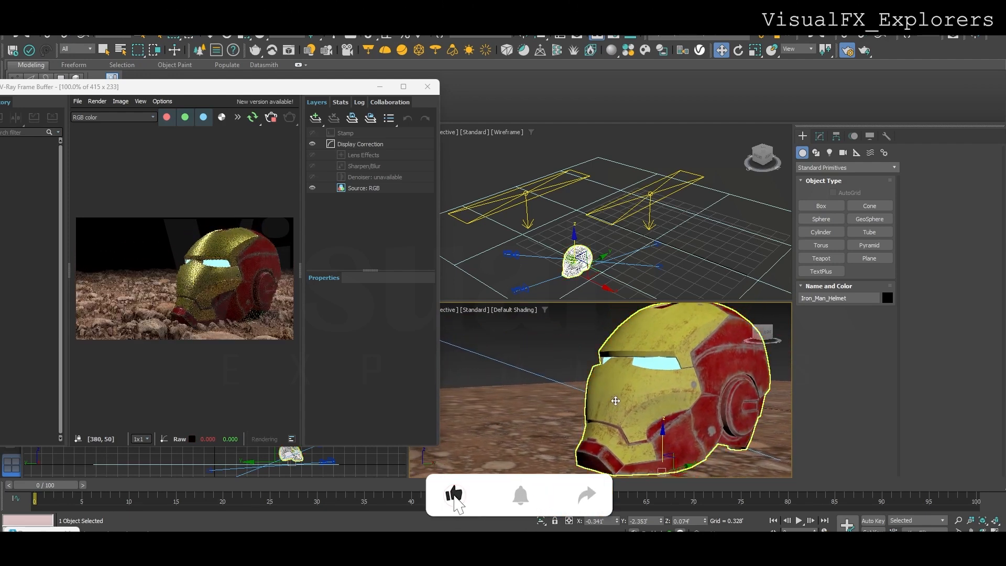
left_click(403, 87)
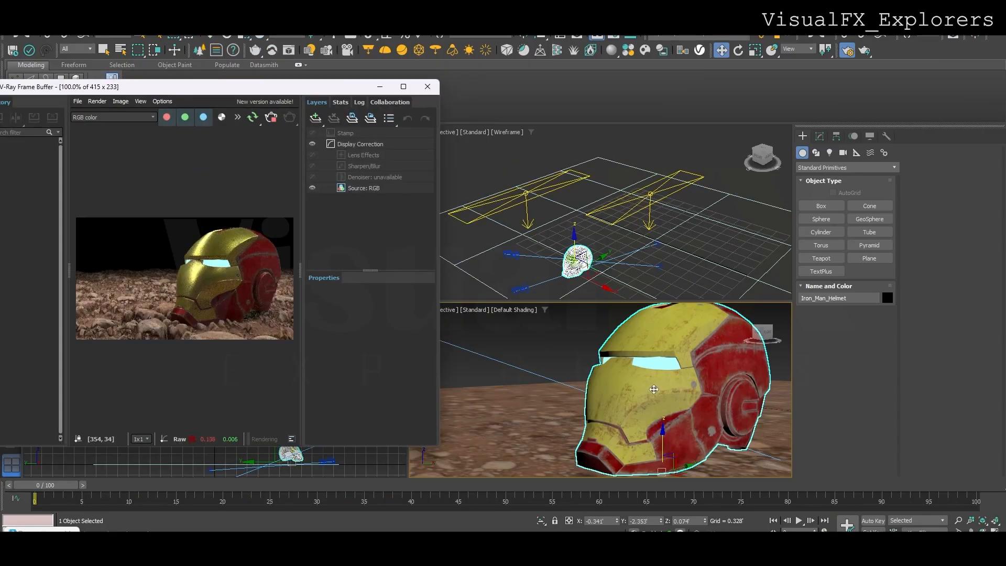
scroll(654, 390, "down", 5)
left_click(654, 389)
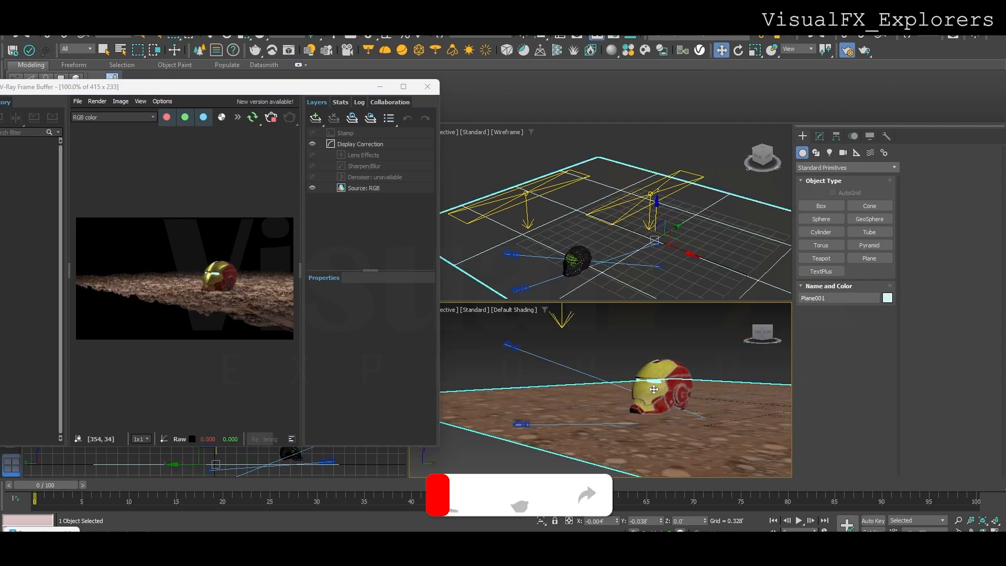
scroll(654, 390, "up", 5)
mouse_move(654, 391)
middle_mouse_down()
mouse_move(661, 411)
mouse_move(651, 424)
mouse_move(635, 411)
middle_mouse_up()
key("c")
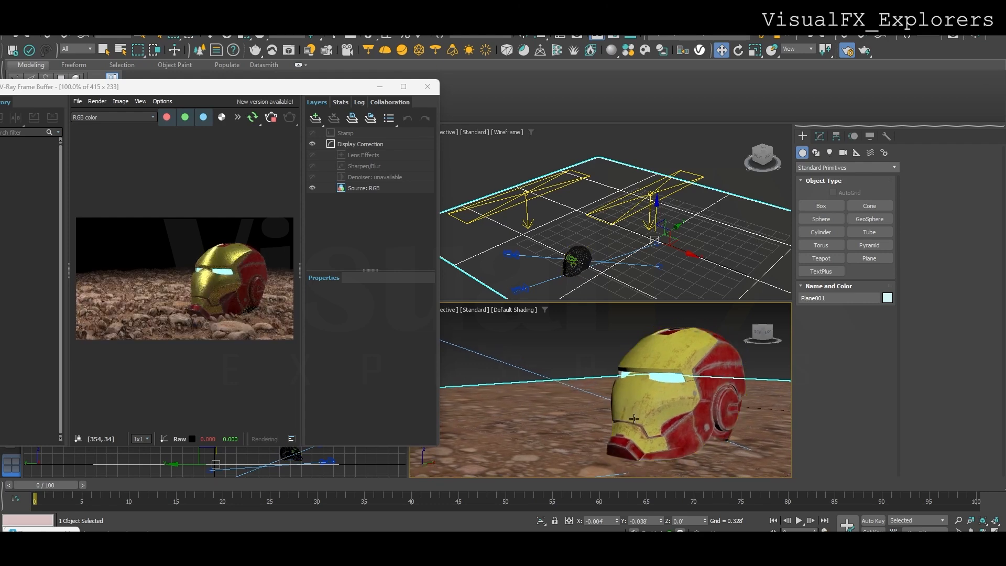
Select the newest physical camera, PhysCamera003, in the wireframe perspective view.
left_click(591, 298)
left_click(516, 278)
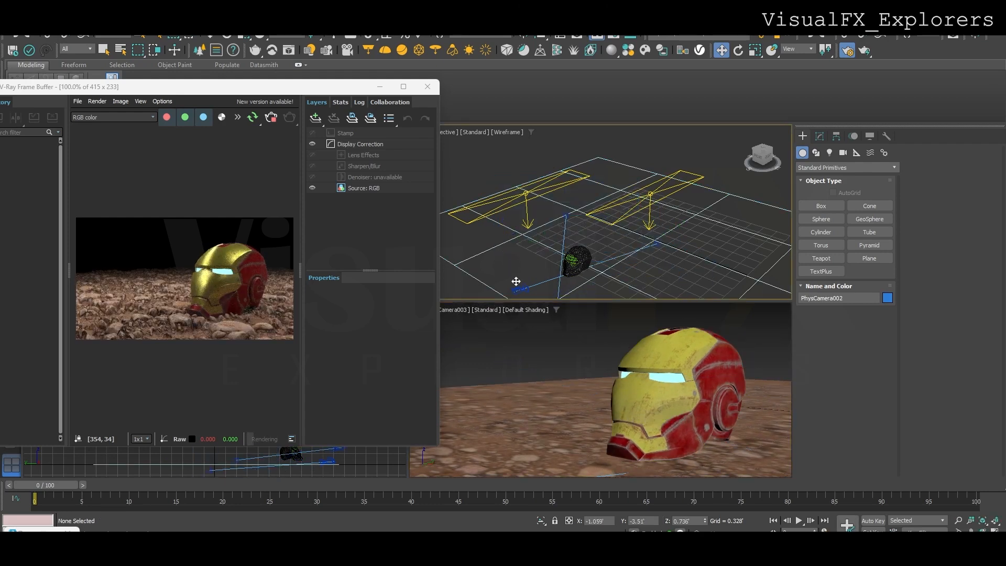
left_click(520, 288)
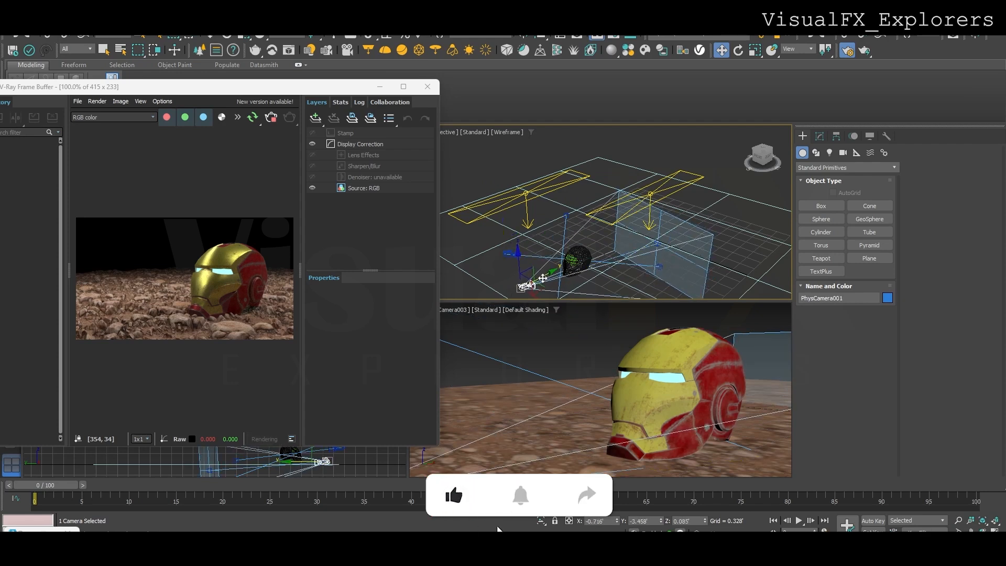
middle_click_drag(562, 294, 622, 290)
left_click(578, 256)
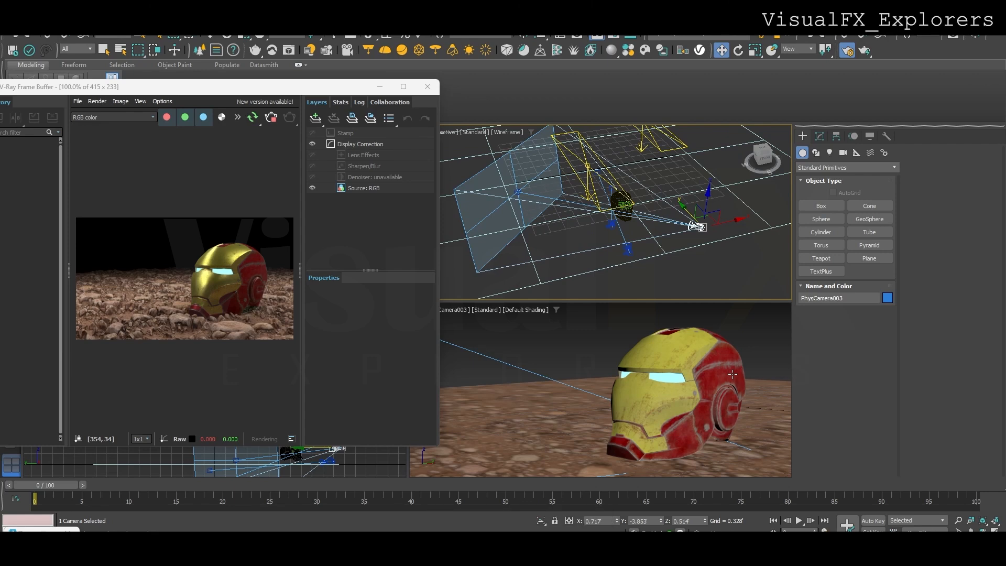
Turn on Auto Key and try moving the selected camera toward the helmet at frame 60.
left_click(872, 520)
left_click_drag(259, 484, 499, 495)
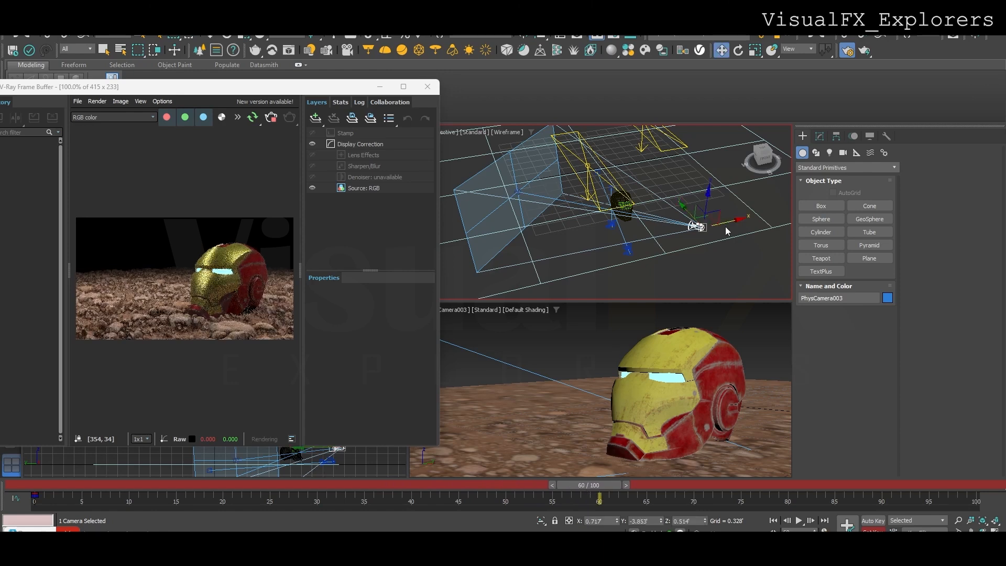
mouse_move(721, 224)
left_mouse_down()
mouse_move(686, 224)
mouse_move(675, 212)
mouse_move(712, 217)
left_mouse_up()
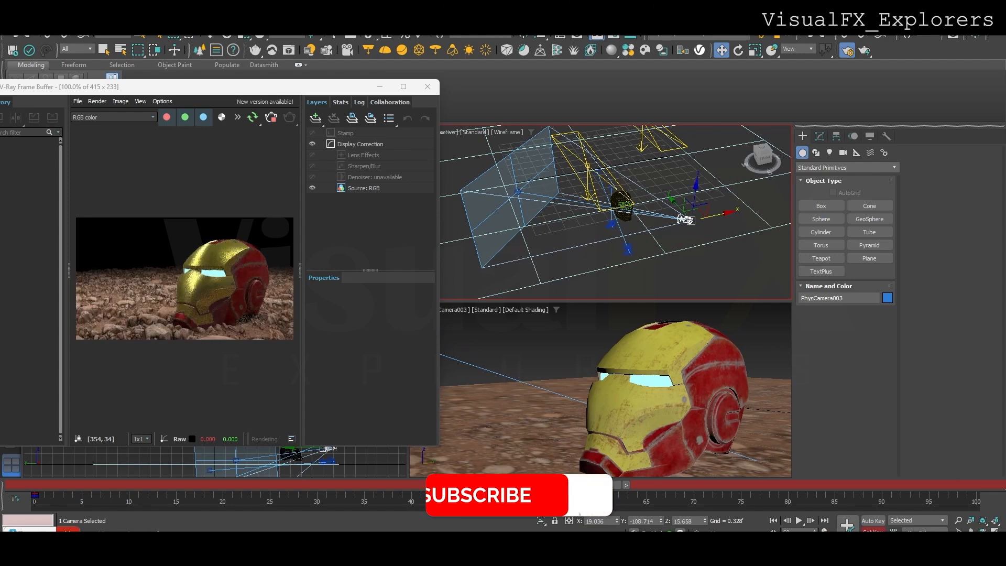
scroll(610, 384, "down", 2)
key("w")
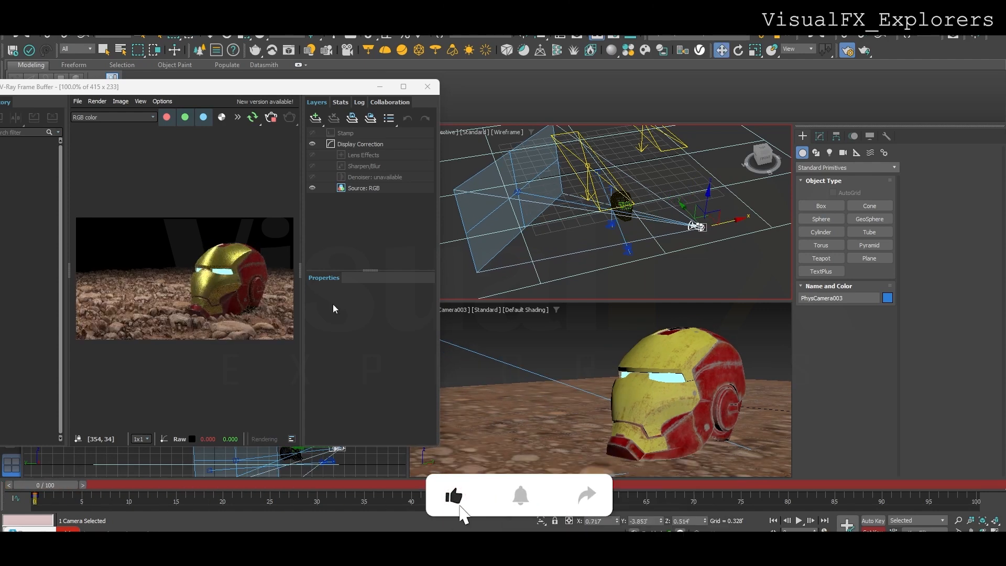
Keyframe PhysCamera003 to move closer to the helmet between frame 0 and frame 59, and deselect it.
mouse_move(722, 226)
left_mouse_down()
mouse_move(740, 223)
mouse_move(717, 220)
left_mouse_up()
left_click_drag(523, 487, 607, 489)
mouse_move(718, 221)
left_mouse_down()
mouse_move(707, 211)
mouse_move(743, 217)
mouse_move(732, 224)
left_mouse_up()
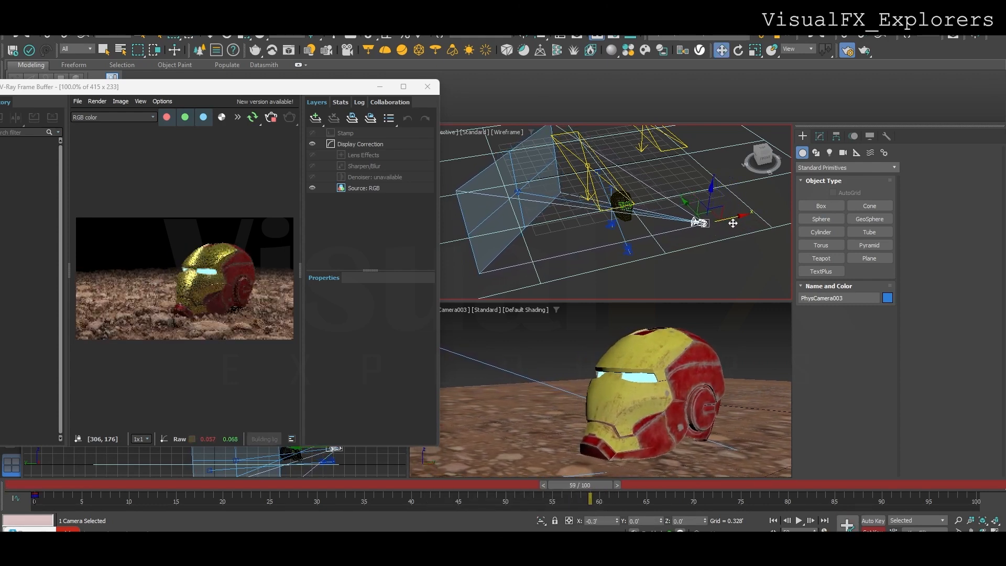
left_click_drag(578, 485, 2, 493)
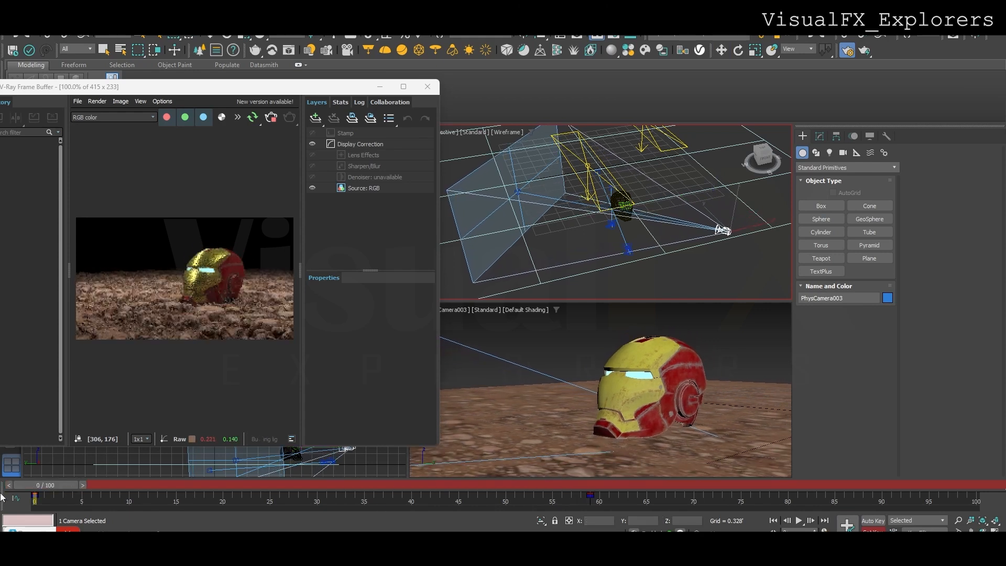
left_click(575, 346)
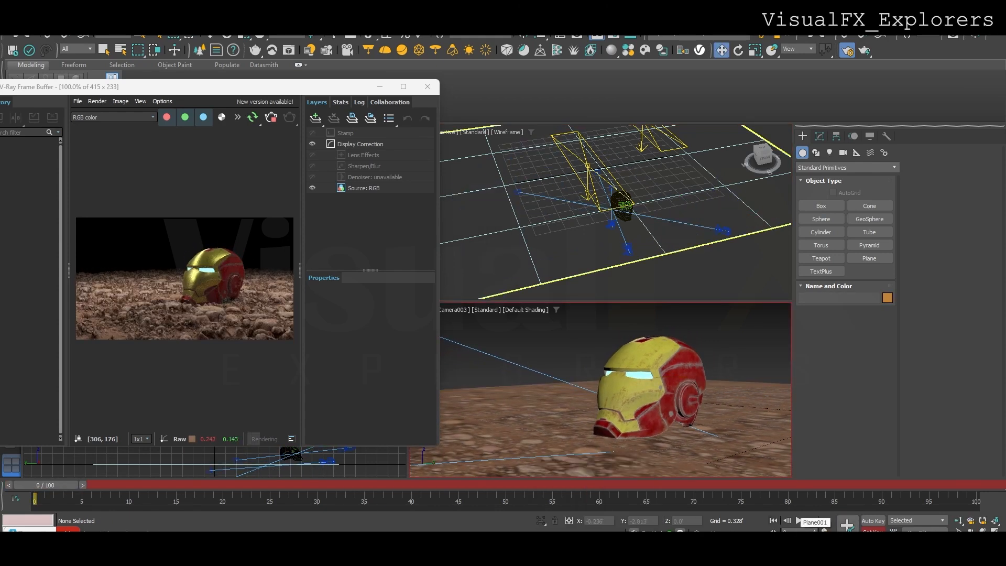
Scrub through the camera animation to review the move, stopping at frame 28.
left_click_drag(45, 485, 331, 493)
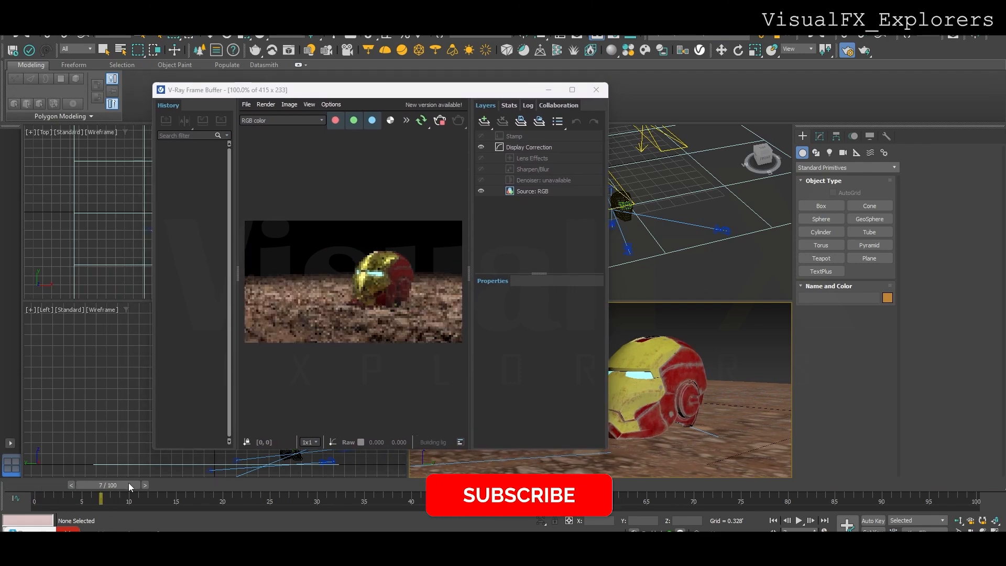
left_click_drag(129, 486, 471, 485)
left_click_drag(586, 491, 302, 485)
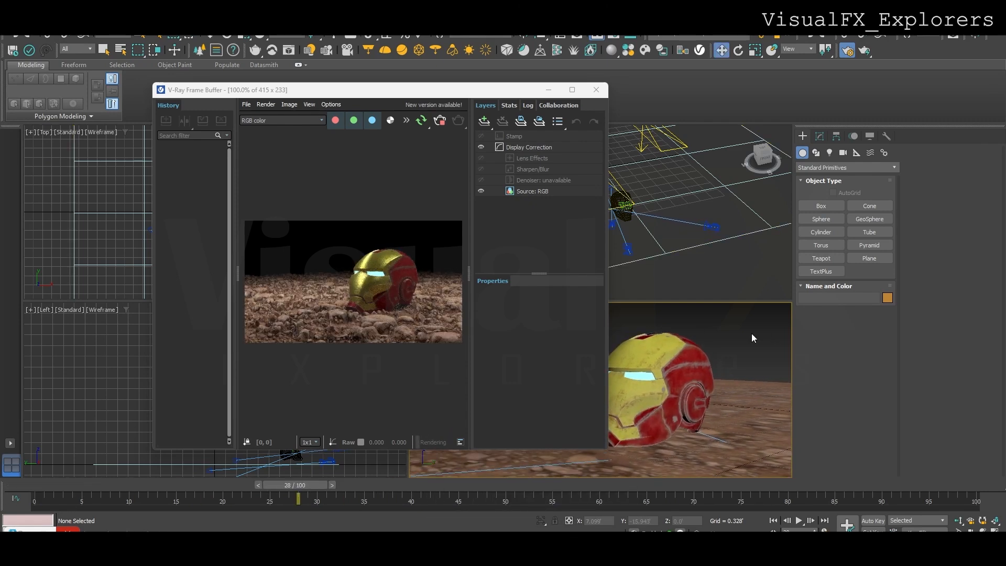
Save the scene as "scene 01" in the personal project folder on the Desktop.
key("ctrl+s")
left_click(30, 110)
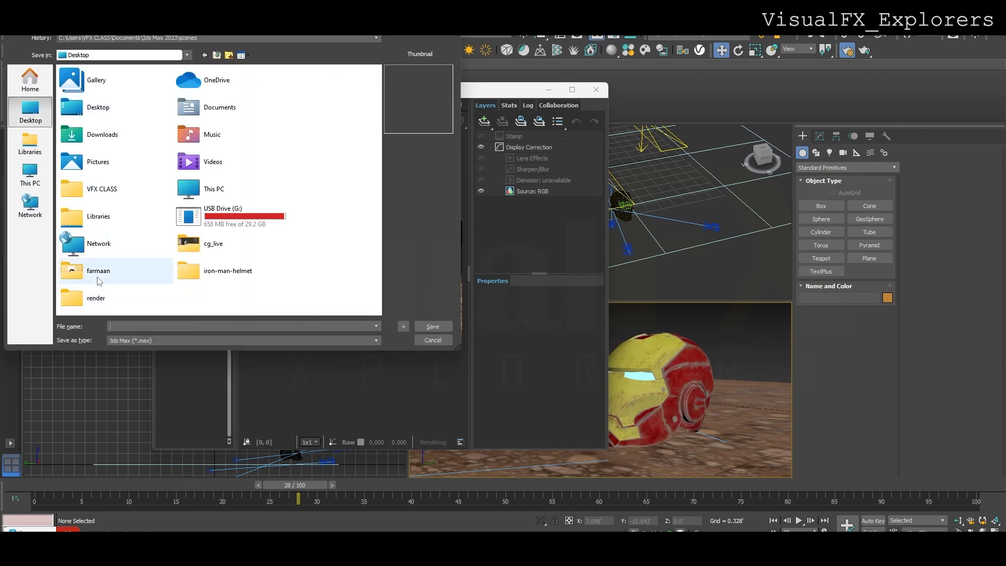
double_click(99, 271)
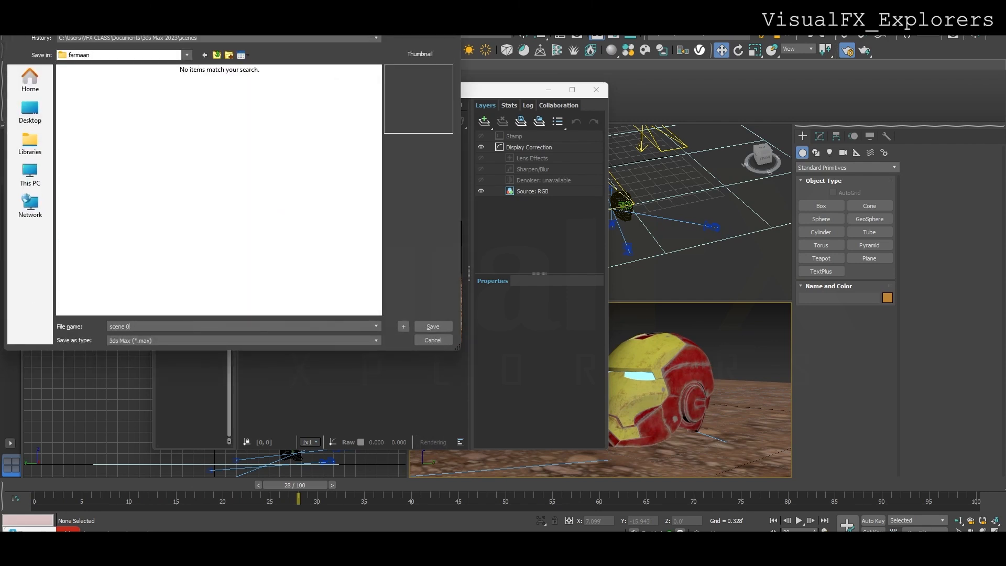
left_click(434, 326)
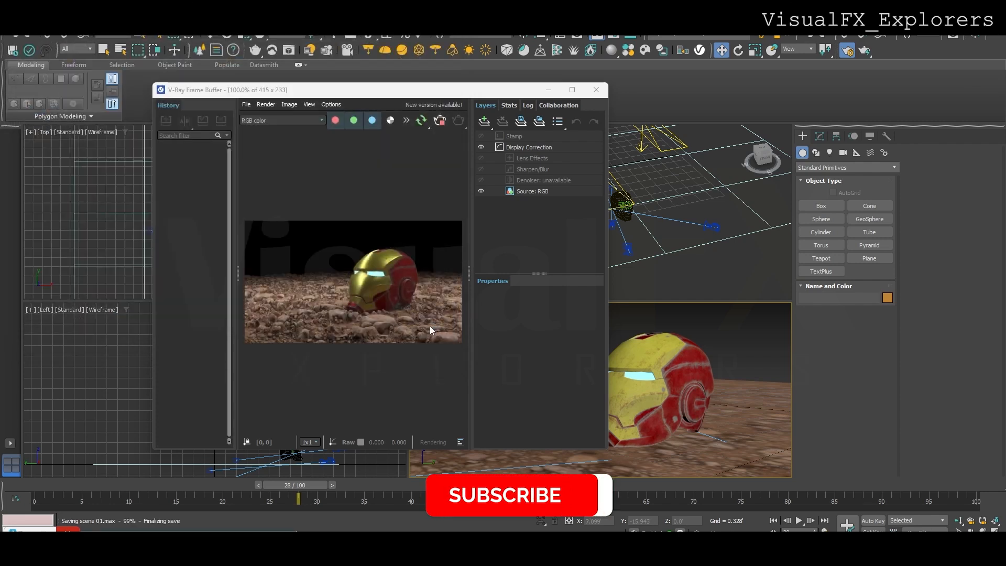
Enlarge the frame buffer to inspect the helmet render at full size, and restore the window.
mouse_move(575, 94)
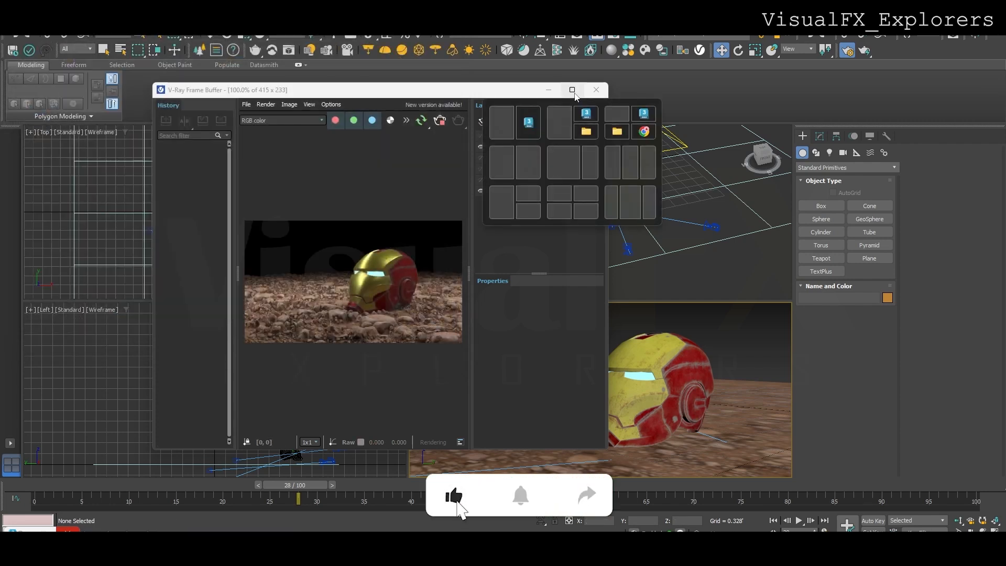
left_click(573, 90)
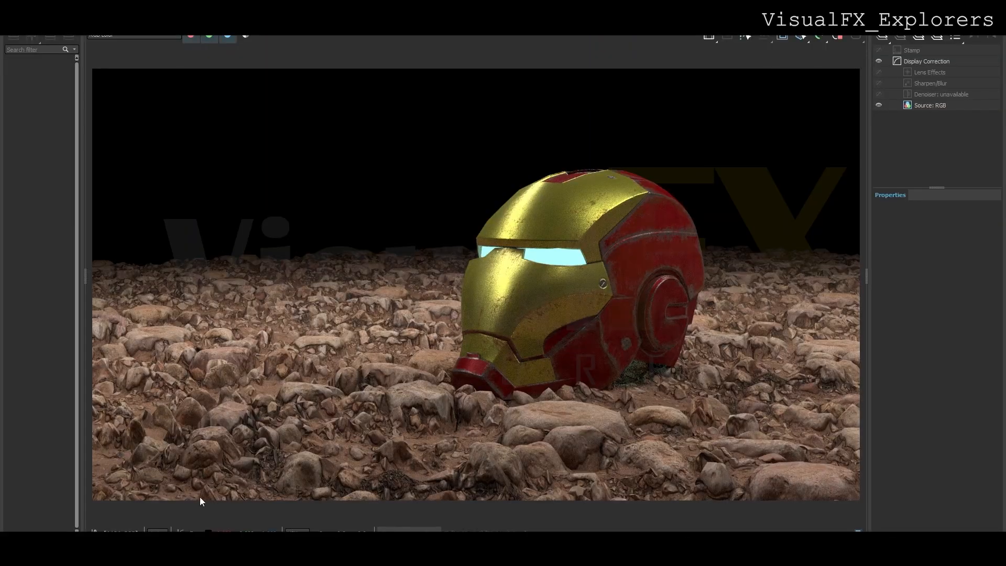
key("super+Down")
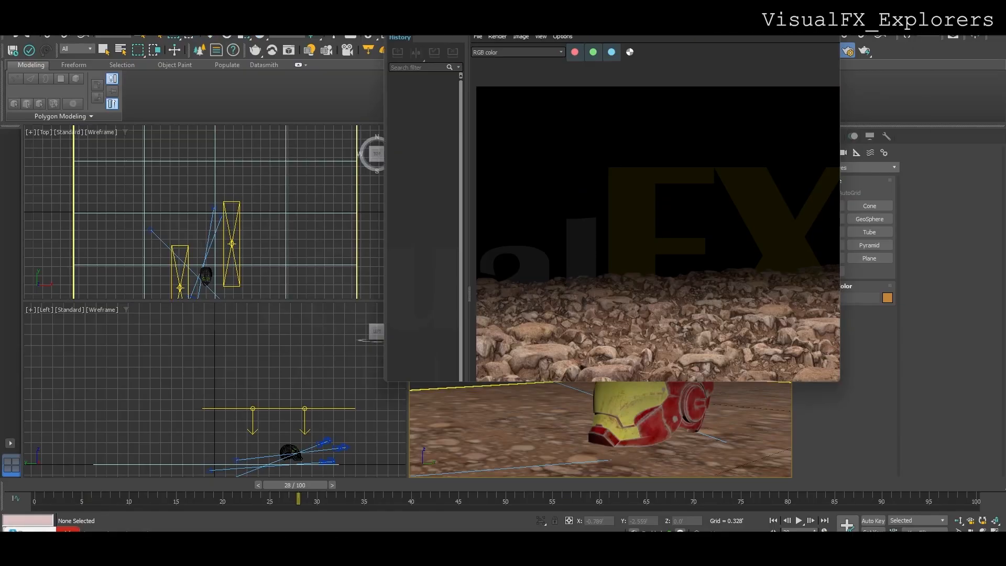
Select VRayLight001 in the perspective view and move it farther sideways from the helmet.
middle_click_drag(641, 194, 615, 228)
left_click(617, 162)
left_click_drag(636, 154, 688, 144)
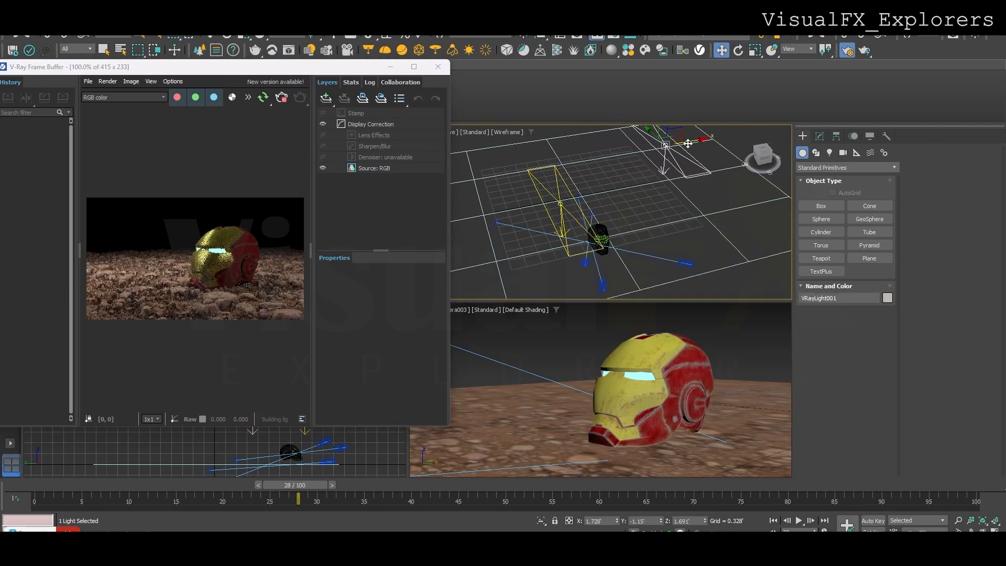
Rotate VRayLight002 to aim toward the helmet and reposition it close beside the helmet.
left_click_drag(588, 201, 549, 236)
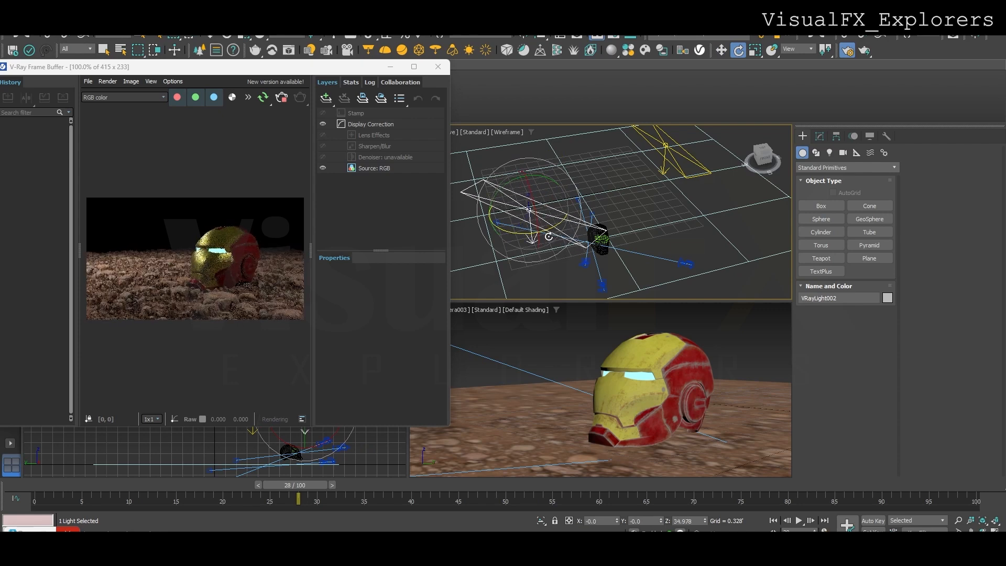
left_click_drag(509, 182, 556, 180)
key("w")
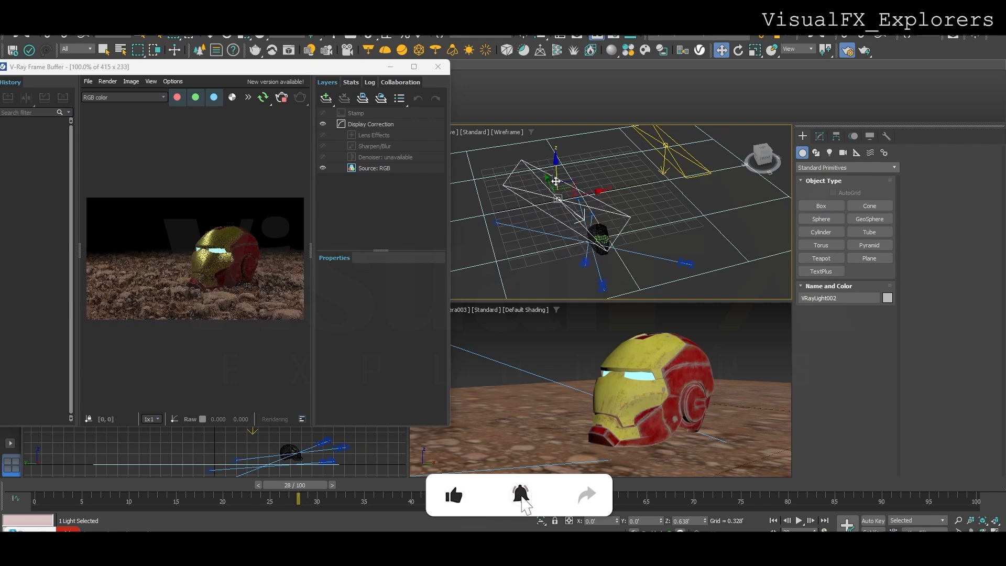
Move VRayLight001 back nearer to the helmet and check the result in an enlarged render.
left_click(611, 128)
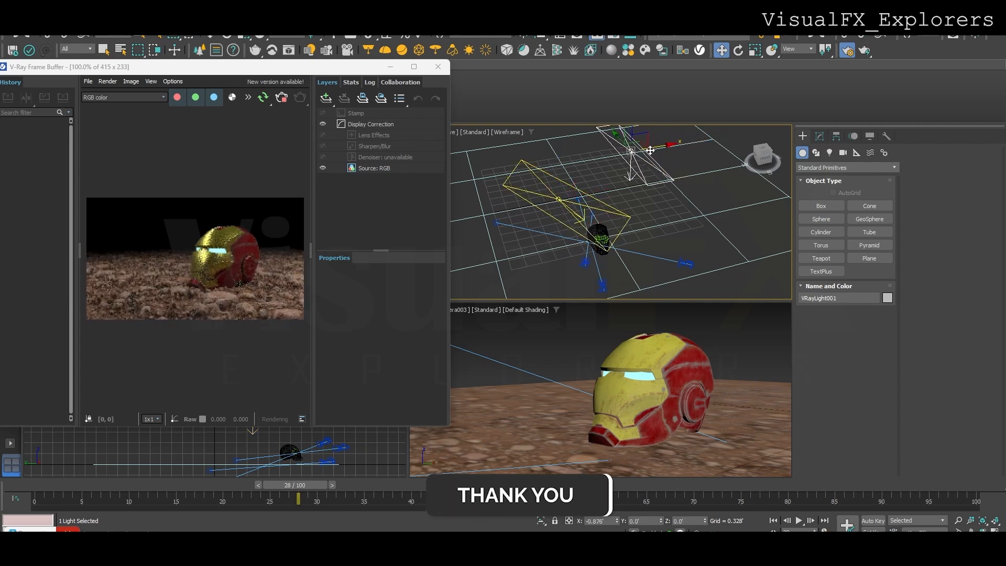
mouse_move(611, 127)
left_mouse_down()
mouse_move(631, 149)
mouse_move(617, 138)
left_mouse_up()
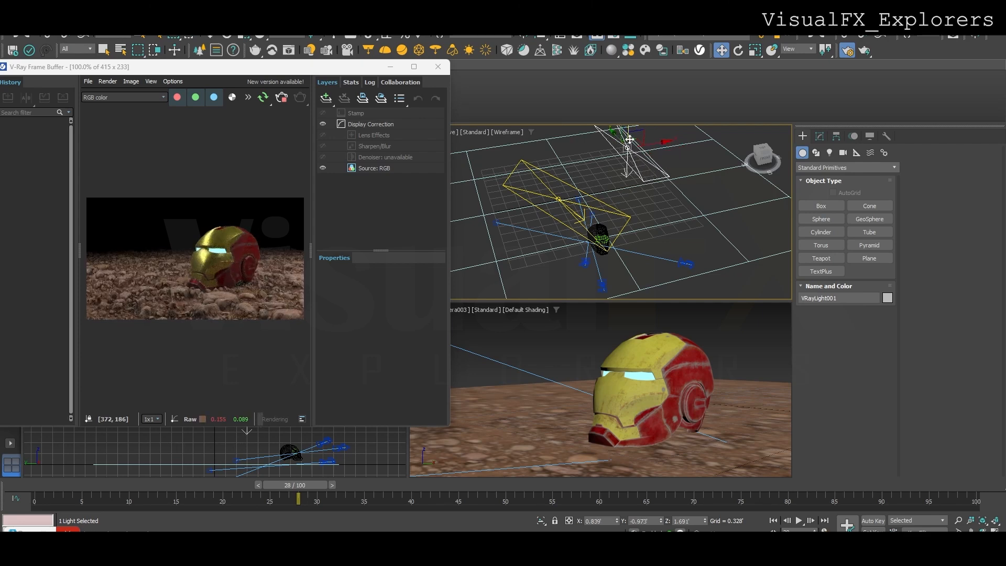
left_click(414, 66)
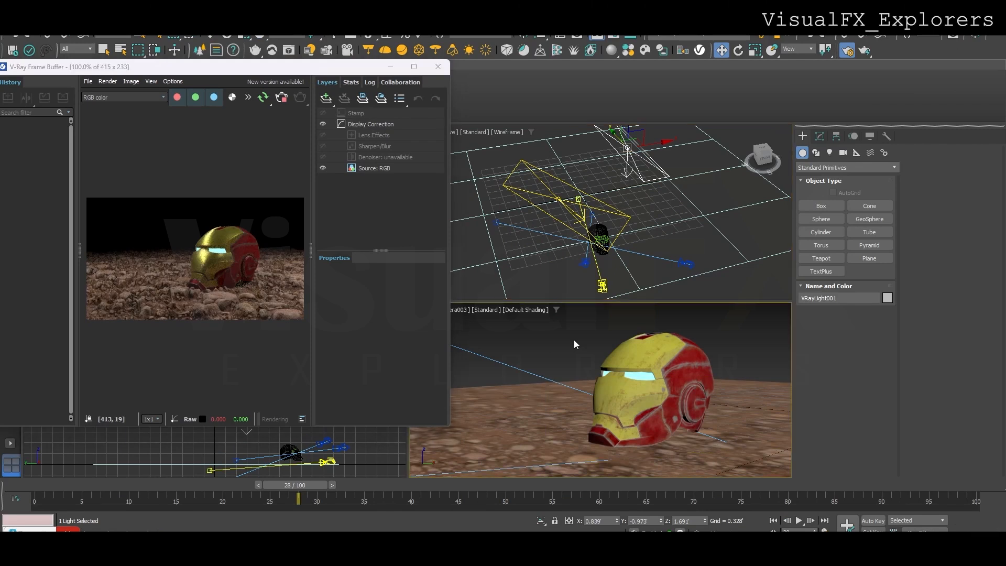
Open the environment settings and choose a Bitmap as the background's environment map.
key("8")
left_click(256, 167)
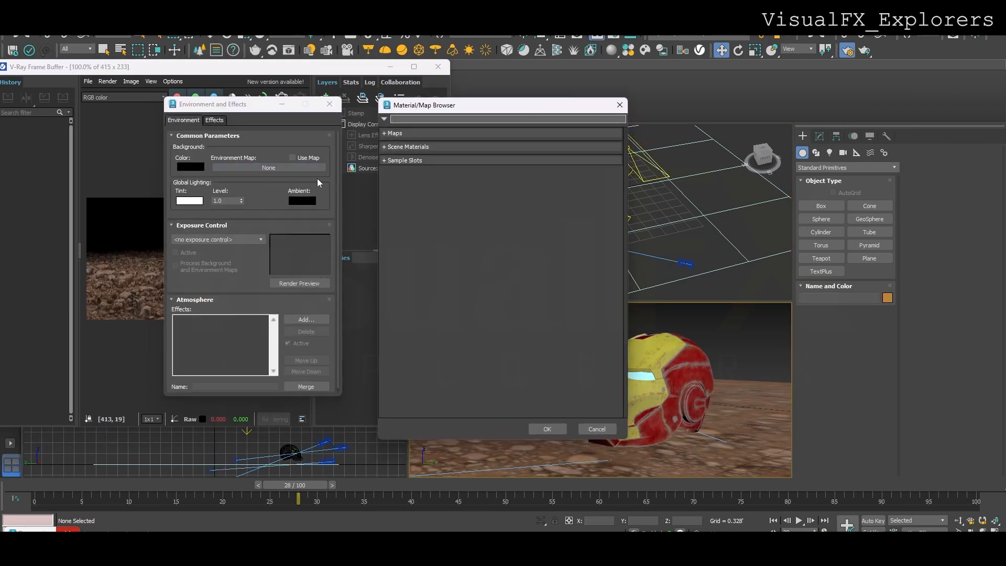
left_click(396, 135)
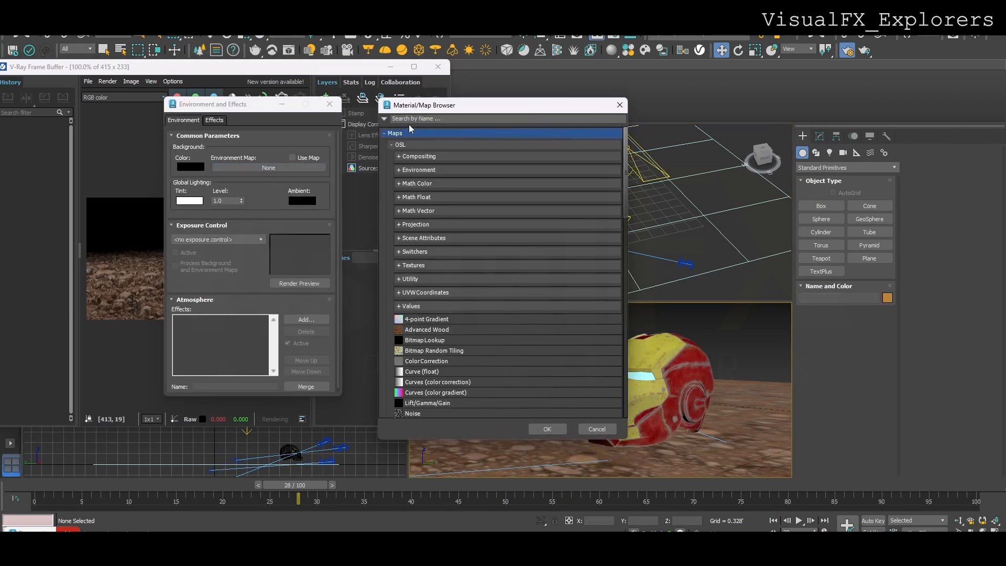
scroll(414, 157, "up", 2)
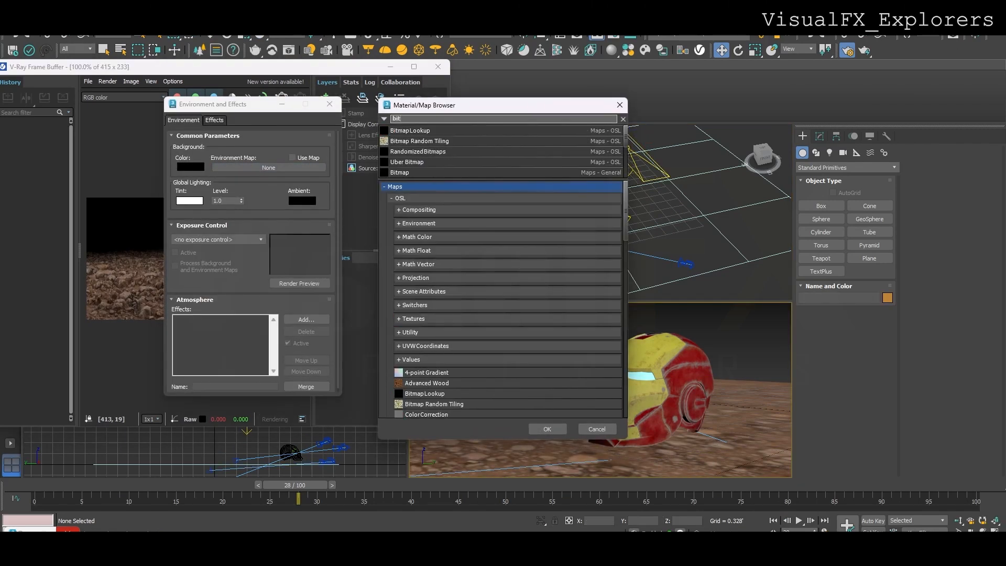
double_click(412, 172)
Load satara_night_no_lamps_2k.exr from the Downloads folder as the environment bitmap.
left_click(36, 175)
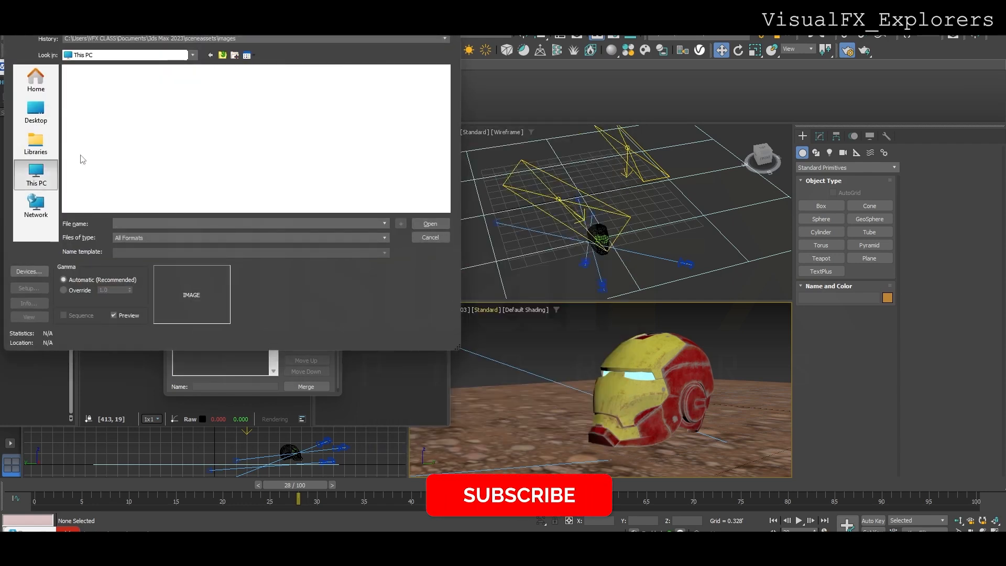
left_click(35, 145)
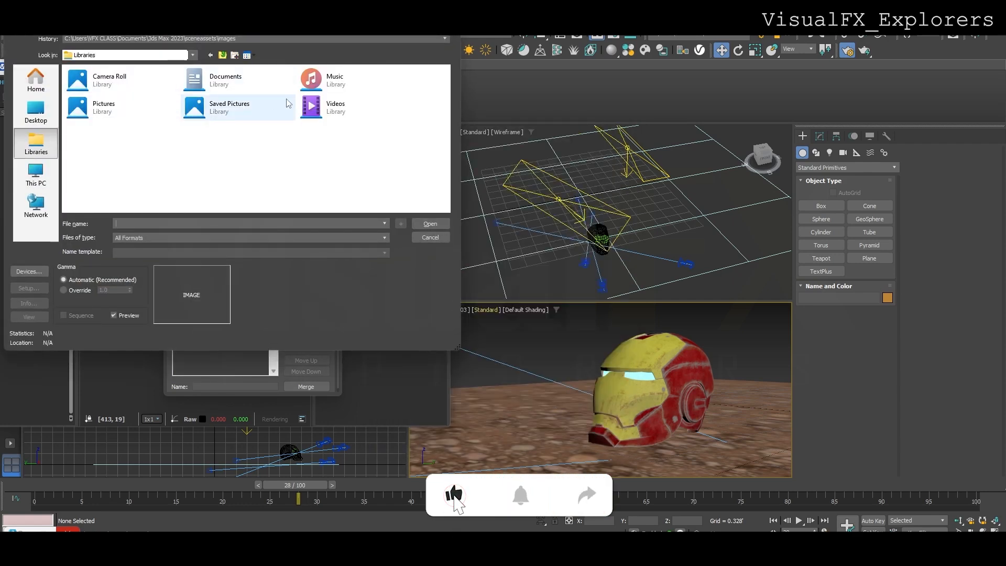
left_click(36, 79)
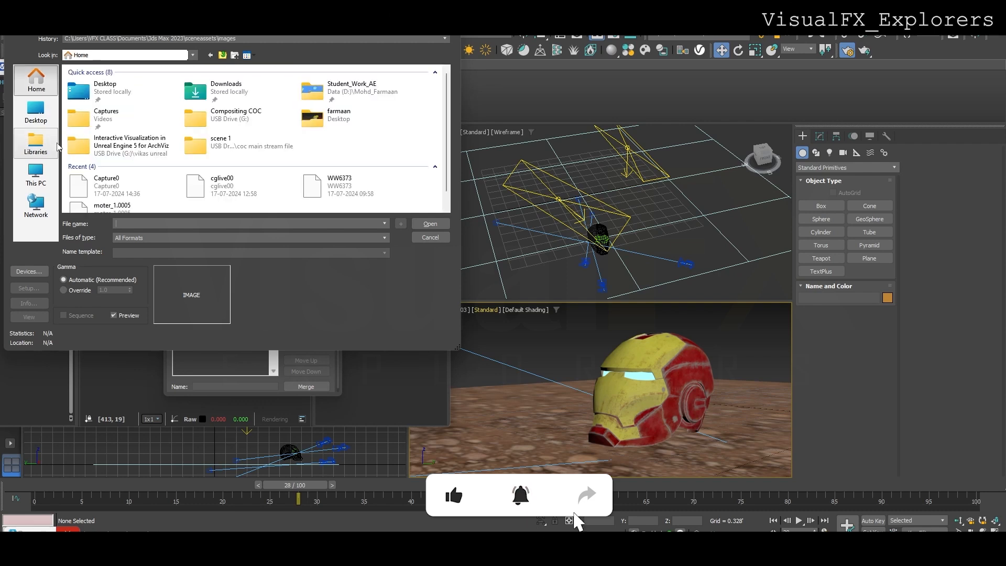
double_click(233, 97)
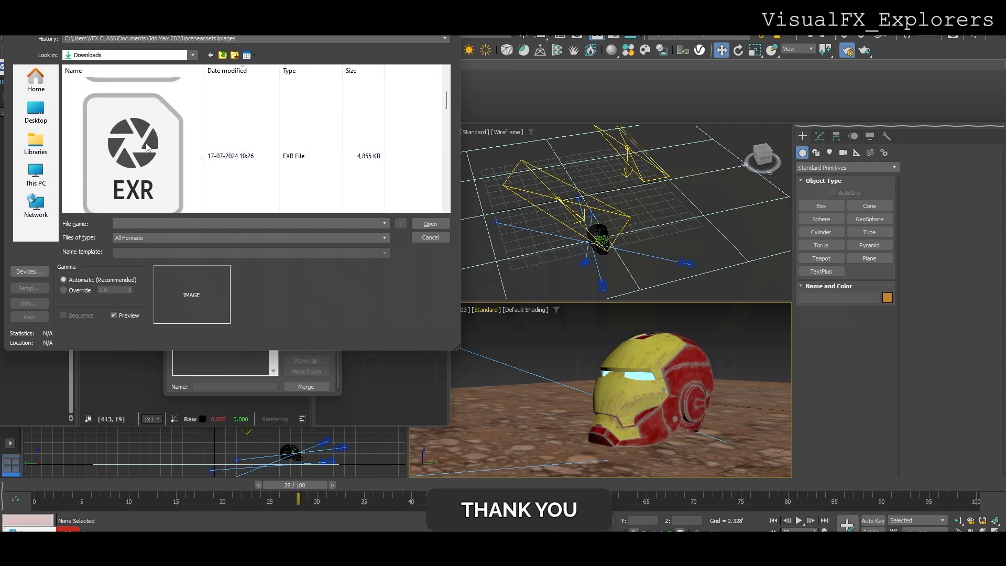
left_click(249, 55)
left_click(263, 68)
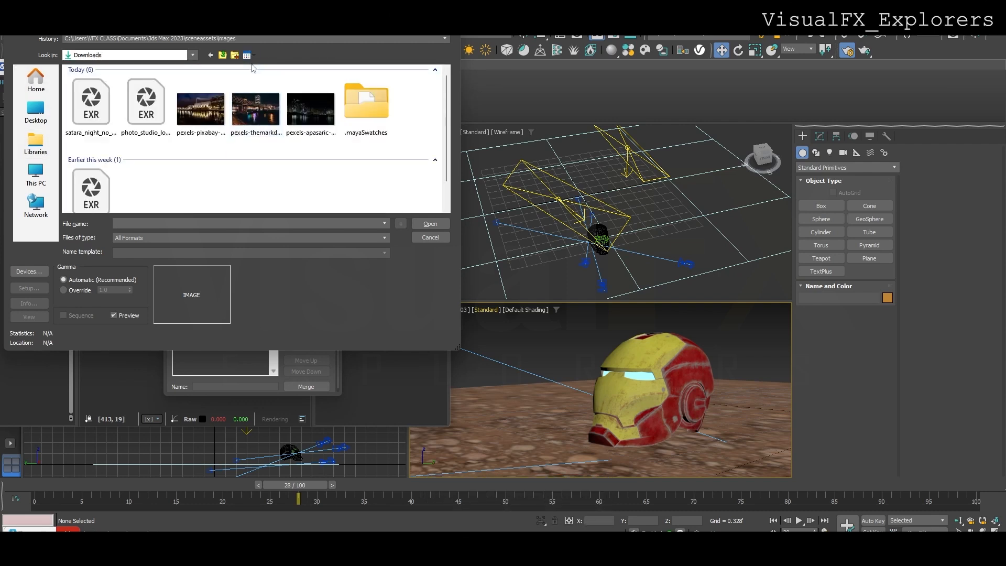
left_click(90, 103)
left_click(430, 223)
left_click(202, 242)
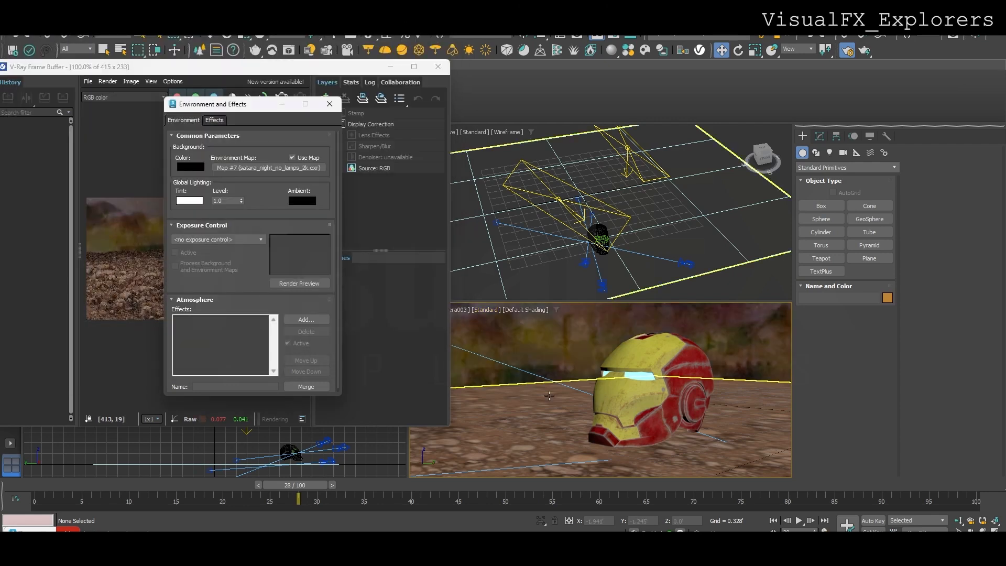
Move the environment settings clear of the render and set VRayLight001's multiplier to 1.0.
left_click_drag(233, 108, 561, 254)
left_click(626, 149)
left_click(820, 138)
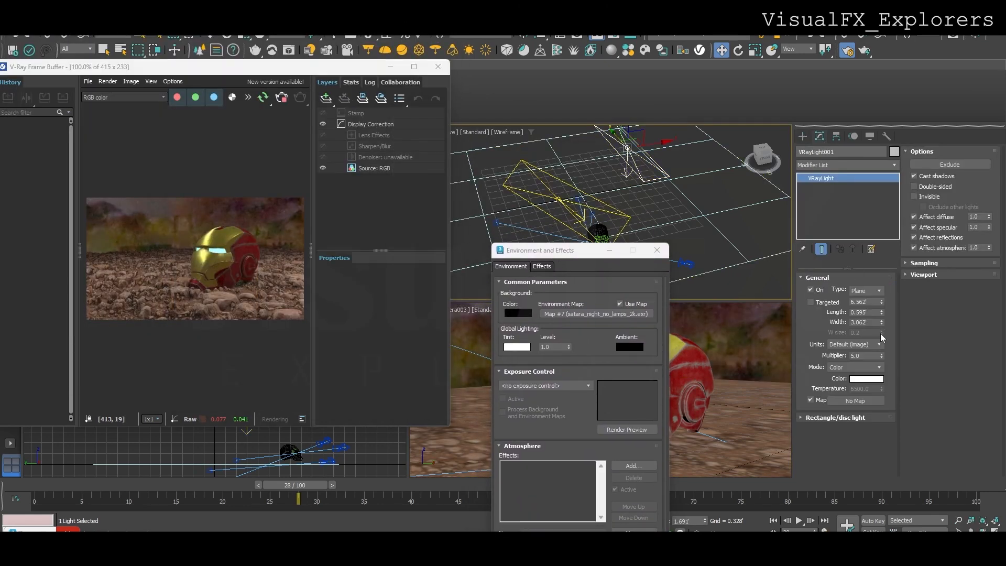
right_click(882, 356)
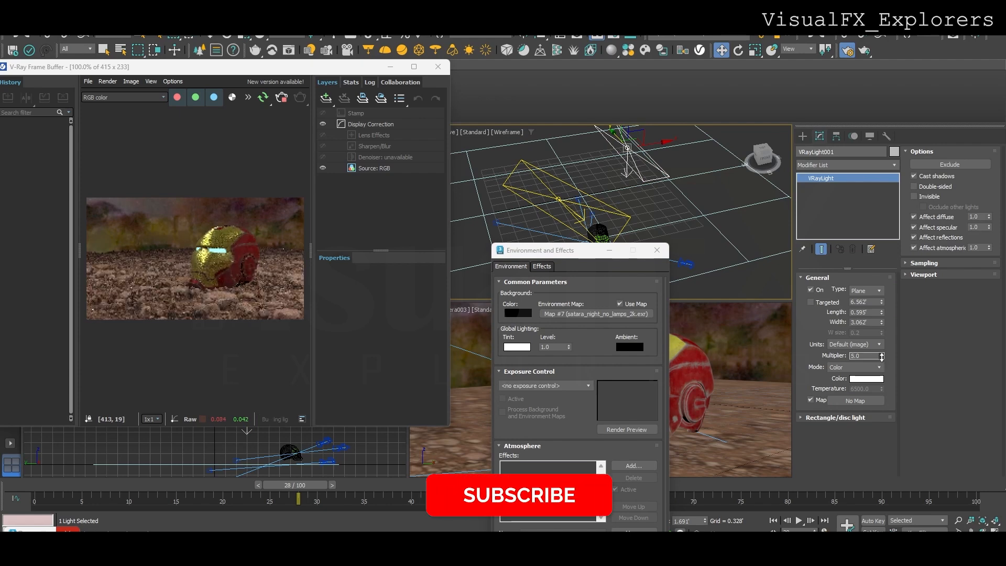
left_click_drag(883, 360, 883, 360)
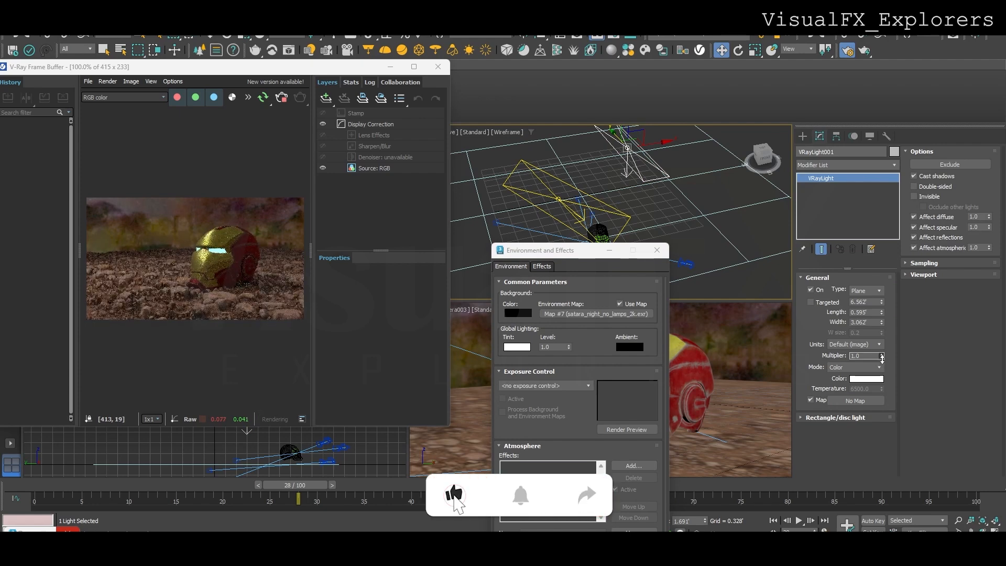
Select VRayLight002 and set its multiplier to 4.0.
left_click(558, 200)
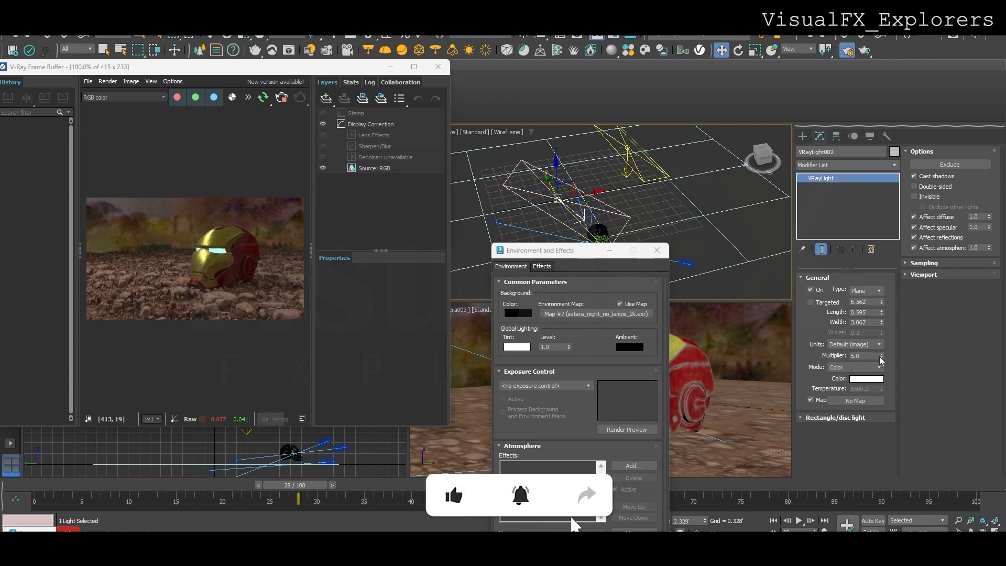
left_click_drag(881, 357, 881, 354)
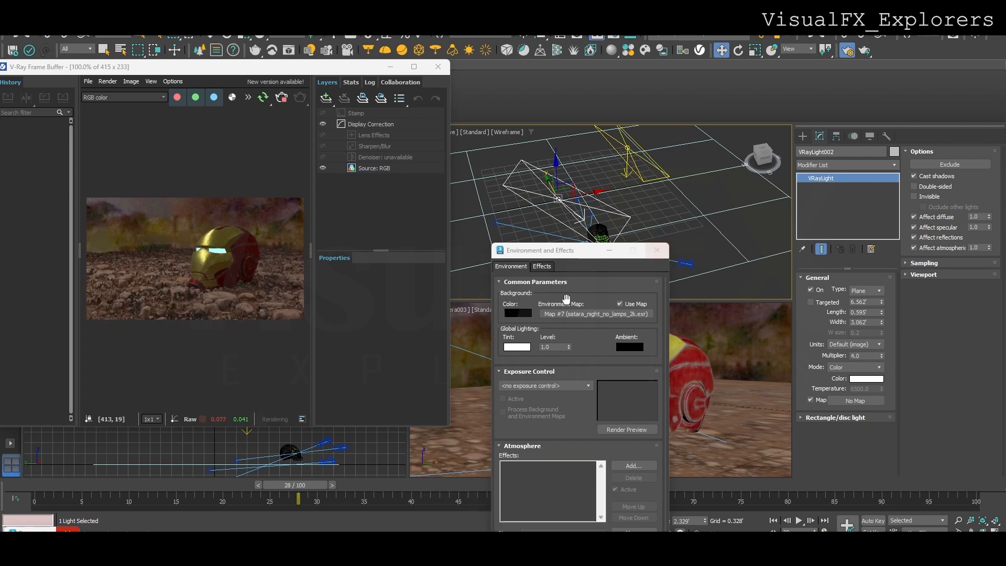
Bring the satara_night_no_lamps_2k.exr environment map into the Slate Material Editor as a node.
key("m")
left_click_drag(503, 148, 321, 148)
left_click_drag(554, 314, 93, 231)
left_click(205, 348)
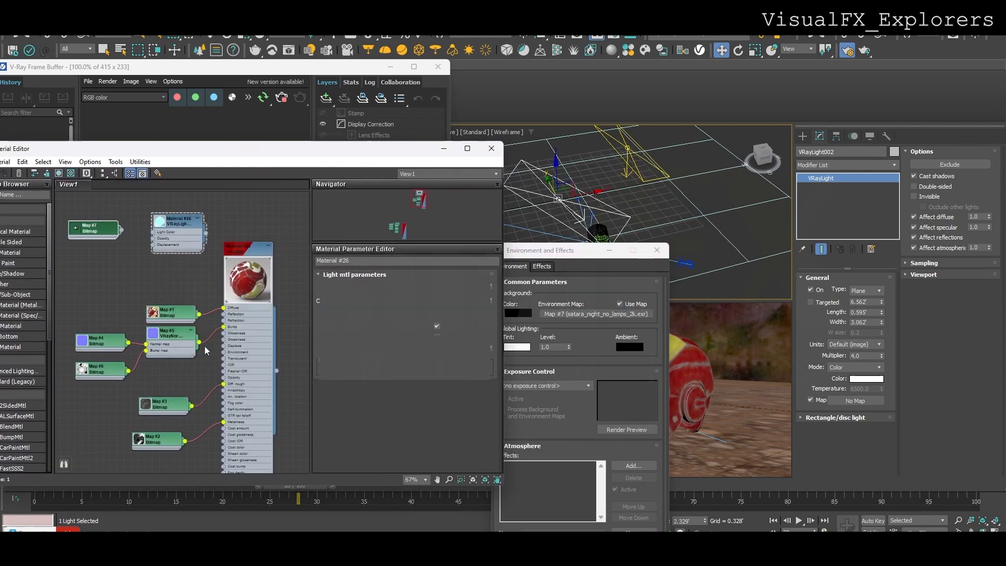
Set the environment map's U offset to -0.77 and V offset to -0.17, and check the sky in the render.
double_click(101, 232)
left_click_drag(231, 150, 782, 143)
left_click_drag(862, 146, 770, 138)
left_click_drag(843, 310, 847, 327)
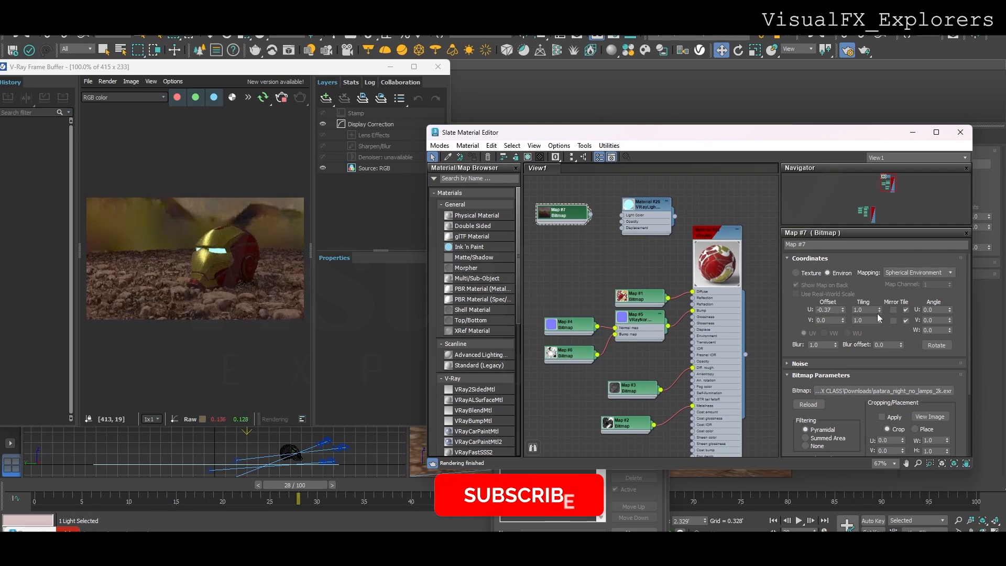
left_click_drag(843, 321, 846, 334)
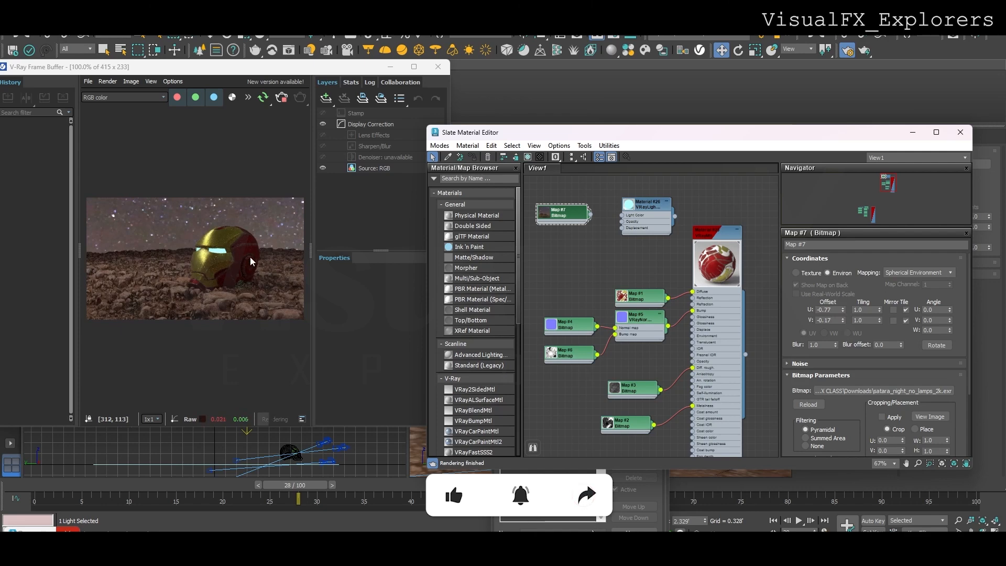
left_click(960, 133)
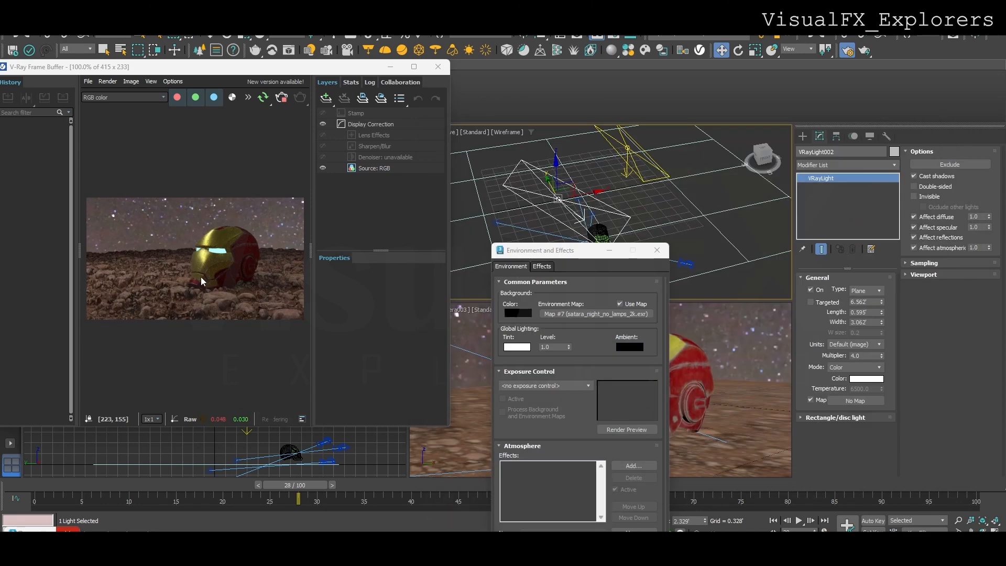
scroll(209, 283, "up", 2)
scroll(227, 273, "down", 2)
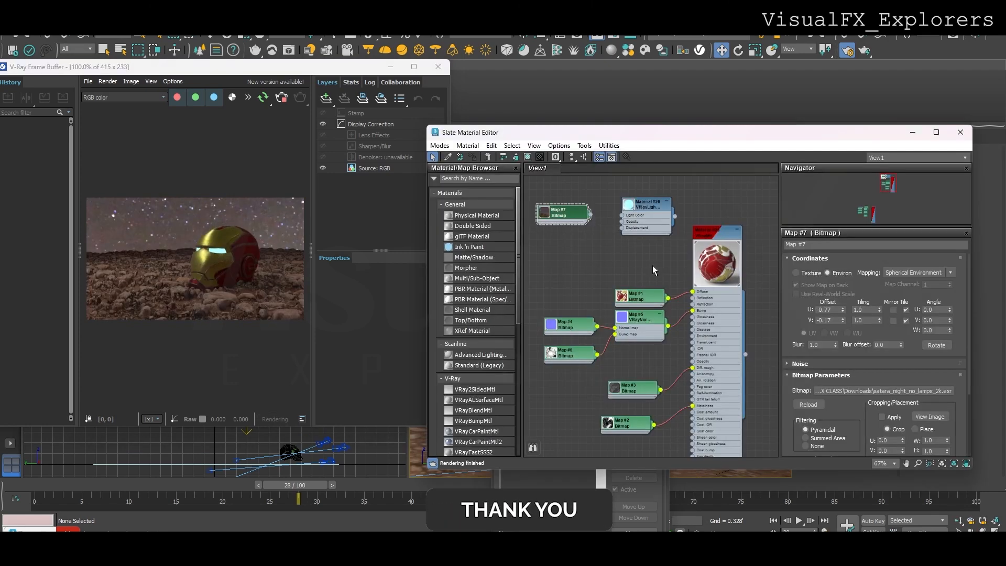
Adjust the reflection glossiness of the helmet's VRayMtl material.
left_click(711, 236)
left_click(859, 312)
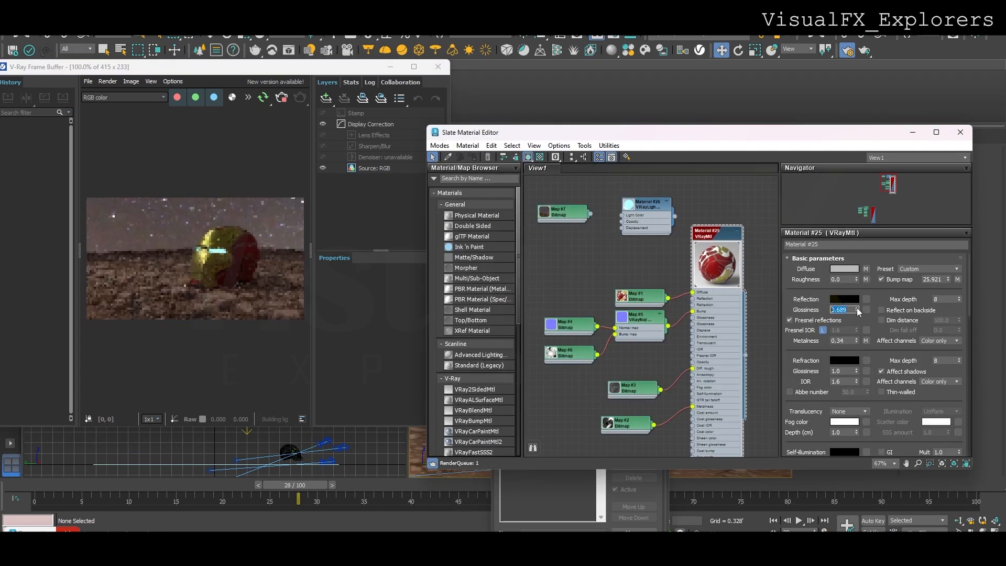
left_click_drag(859, 298, 860, 303)
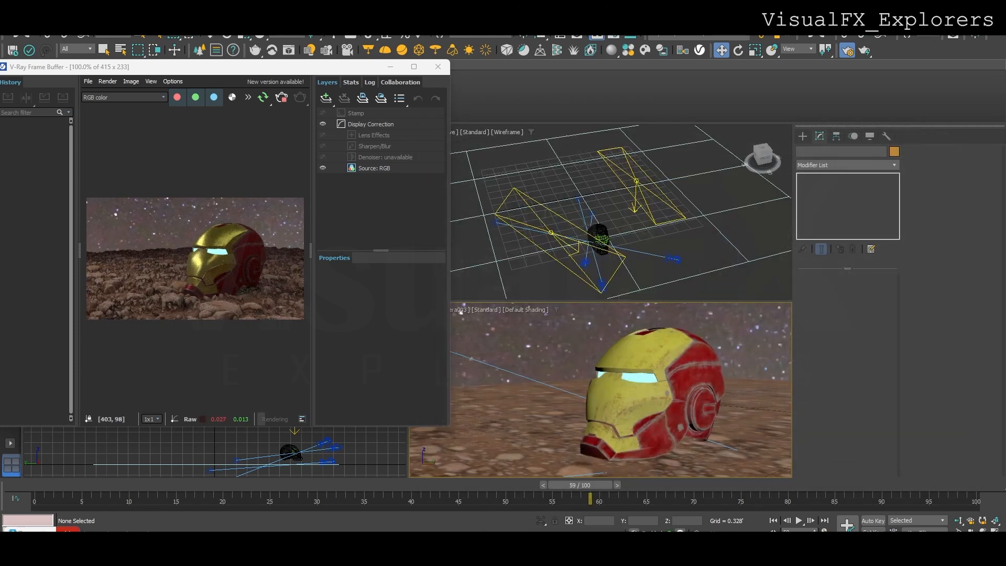
Open the render setup and set the frame range to 0 to 60 with a 1280x720 HDTV output size.
left_click(317, 28)
left_click(340, 71)
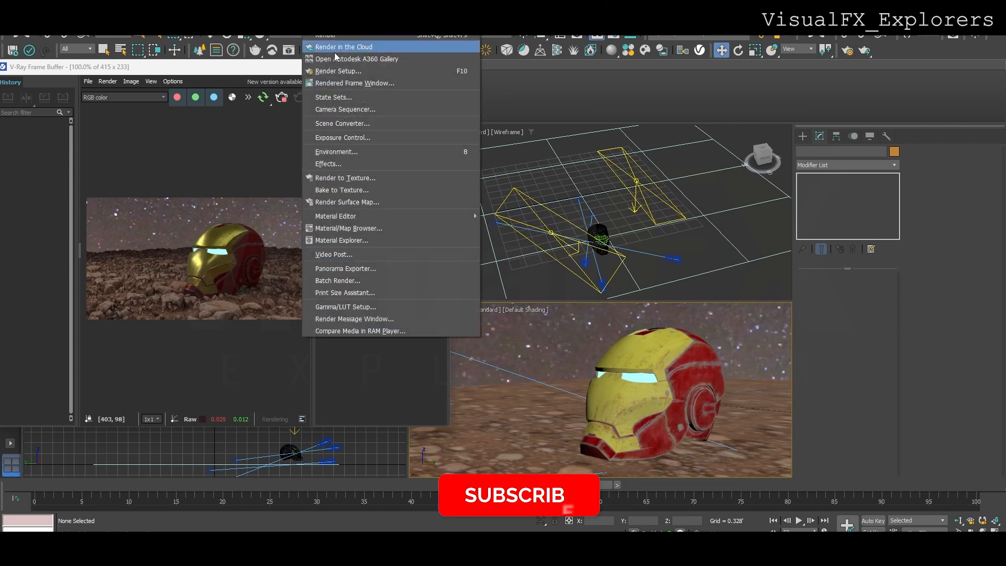
left_click(339, 71)
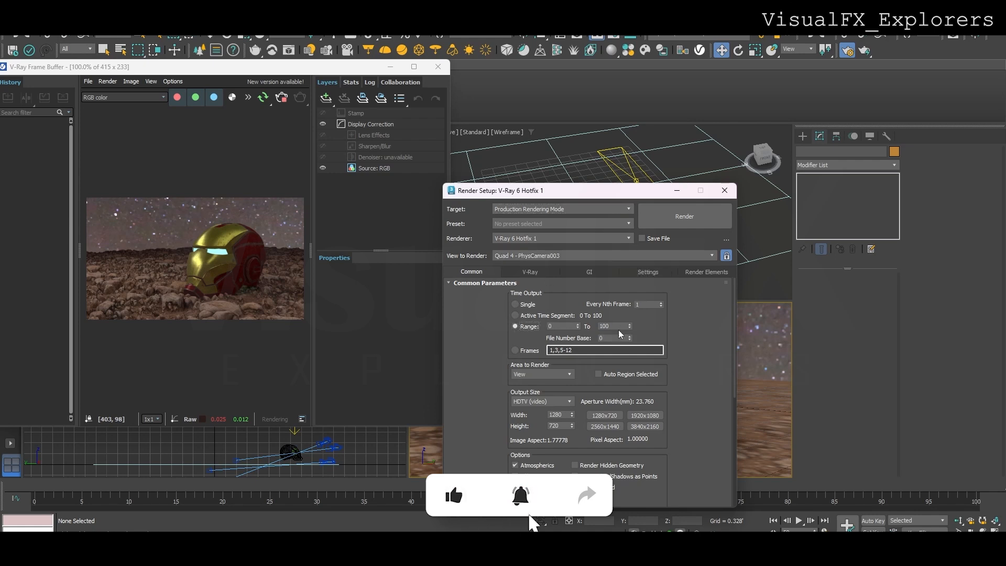
left_click(696, 341)
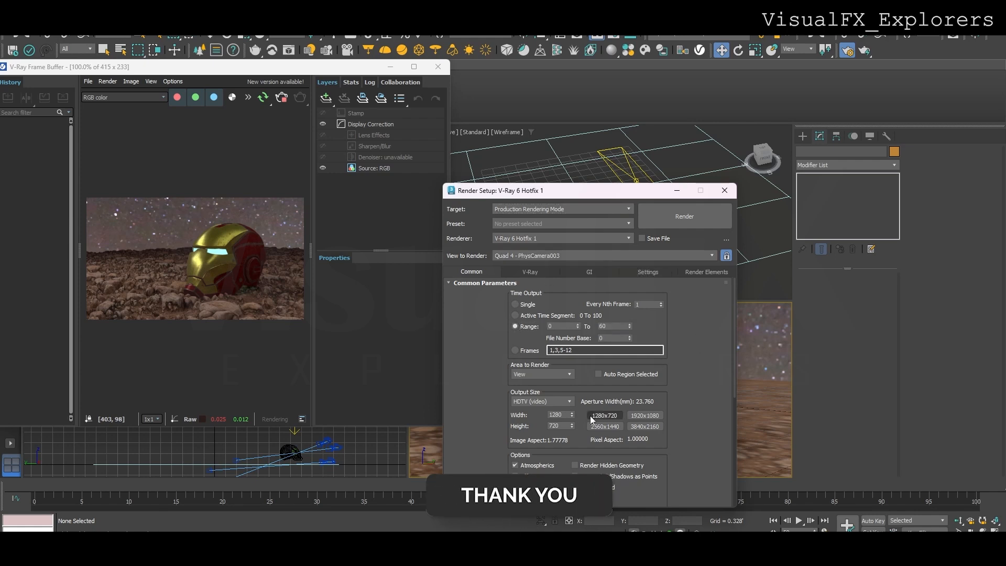
Mark VRayAlpha, VRayAO, VRayBackground, VRayCryptomatte, VRayDiffuseFilter, VRayExtraTex and VRayGlobalIllumination as render elements to add.
left_click(689, 272)
left_click(526, 292)
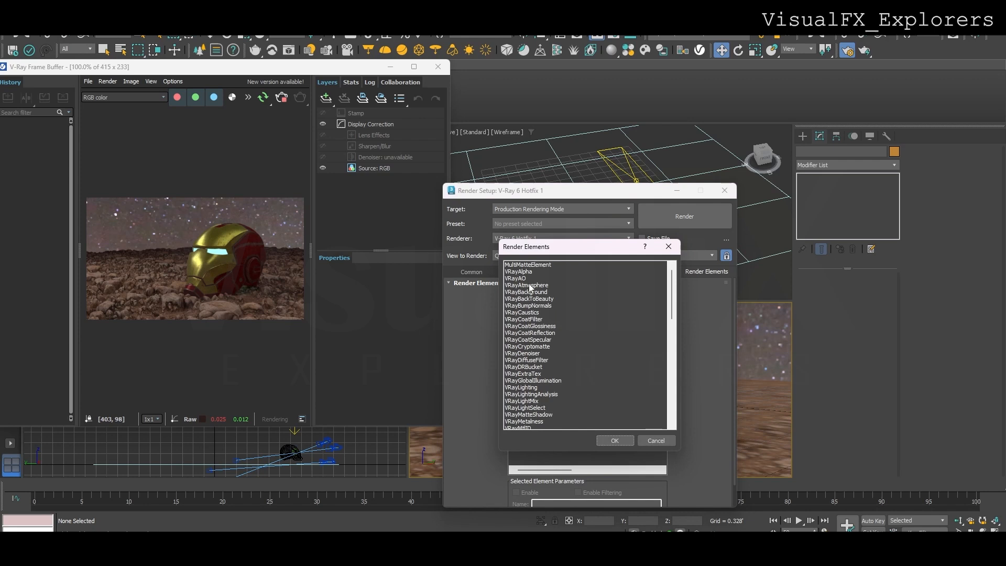
left_click(529, 292)
left_click(524, 278, "ctrl")
left_click(524, 271, "ctrl")
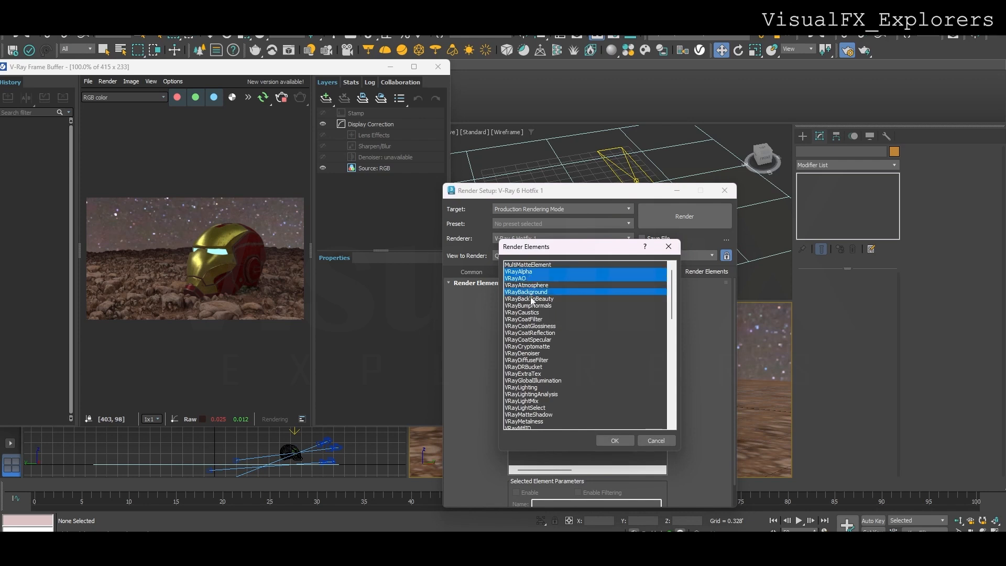
left_click(539, 346, "ctrl")
left_click(541, 360, "ctrl")
left_click(539, 374, "ctrl")
left_click(540, 380, "ctrl")
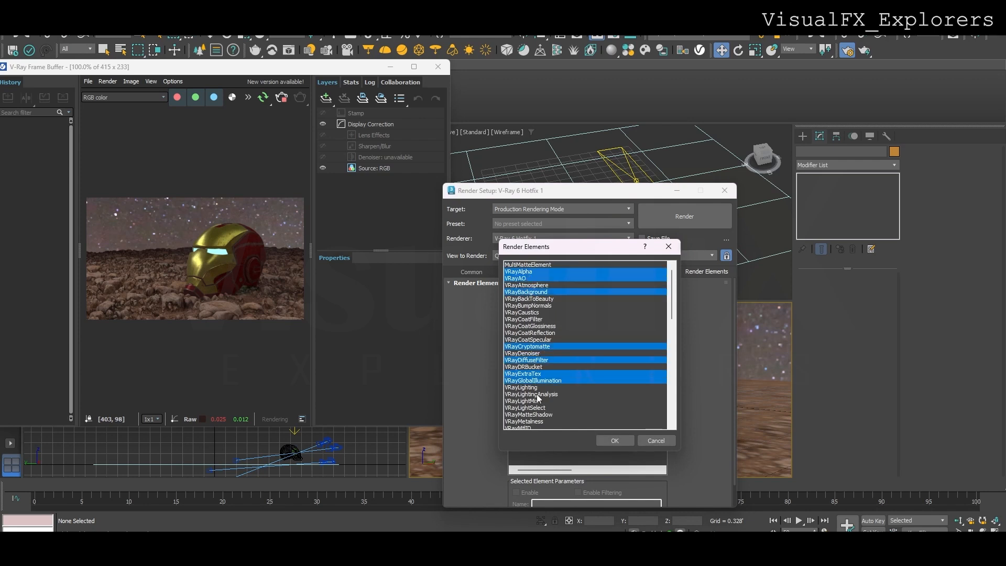
Include VRayReflection, VRaySelfIllumination, VRaySpecular and VRayZDepth in the selection and add all marked render elements.
scroll(674, 308, "down", 3)
left_click_drag(672, 318, 671, 375)
left_click(534, 334, "ctrl")
left_click(540, 394, "ctrl")
scroll(672, 364, "down", 2)
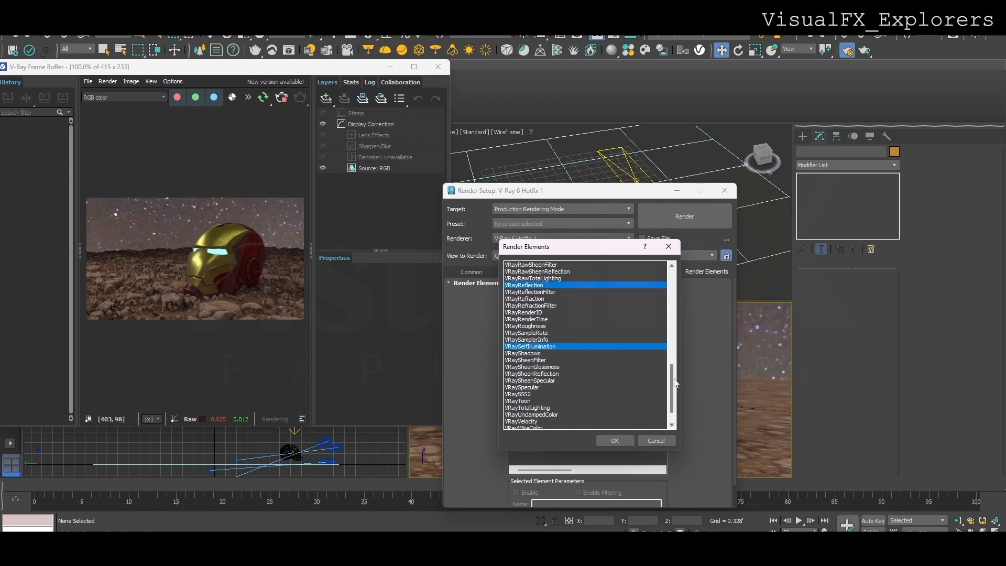
left_click(535, 389, "ctrl")
scroll(554, 405, "down", 1)
left_click(555, 408, "ctrl")
left_click(610, 439)
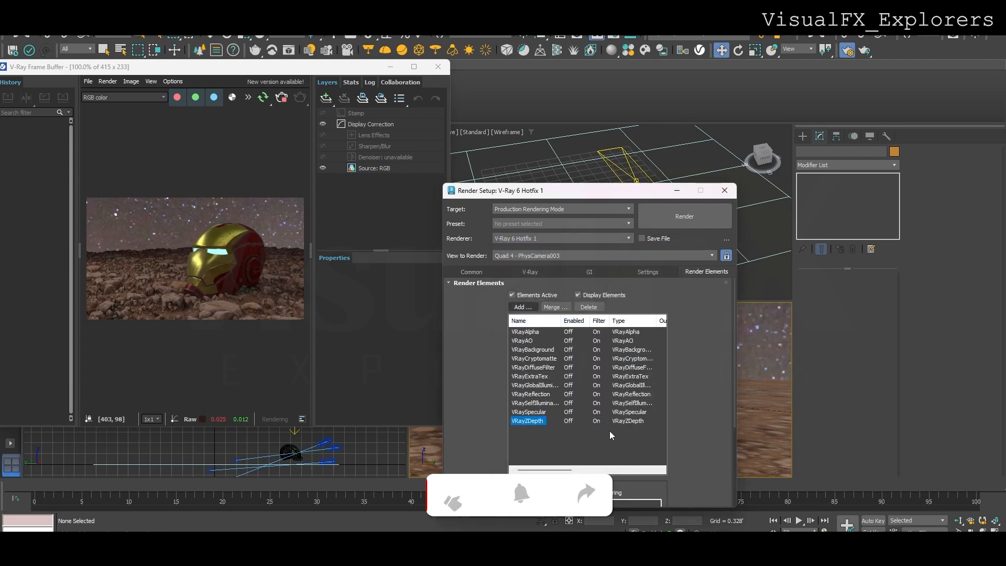
Assign a dirt map as the texture of the VRayExtraTex render element.
left_click(532, 368)
left_click(532, 378)
left_click_drag(733, 338, 727, 414)
left_click(615, 458)
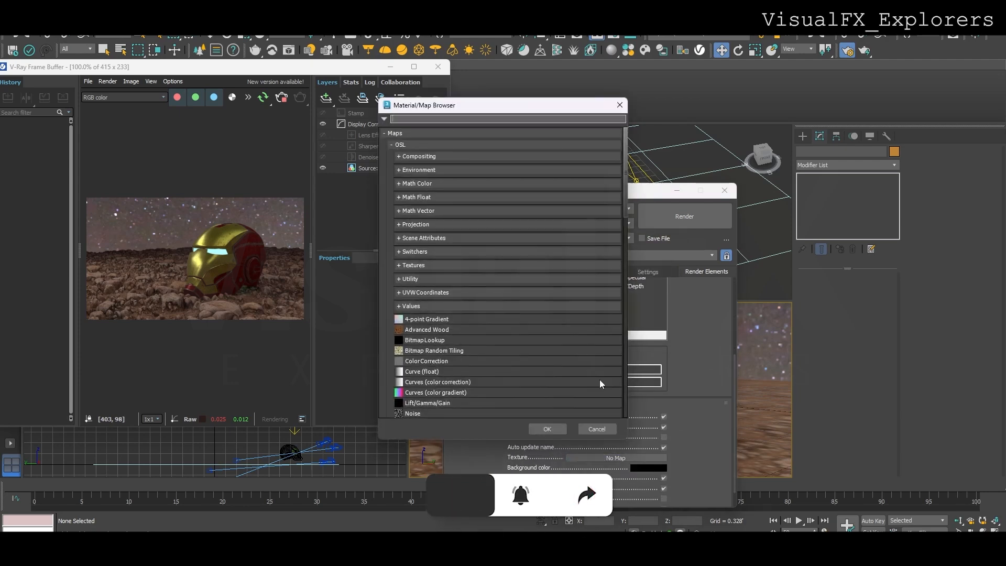
type("dirt")
double_click(421, 130)
Select the VRayZDepth render element and review its depth parameters.
scroll(695, 453, "down", 1)
scroll(670, 451, "up", 1)
left_click(536, 325)
scroll(703, 416, "down", 1)
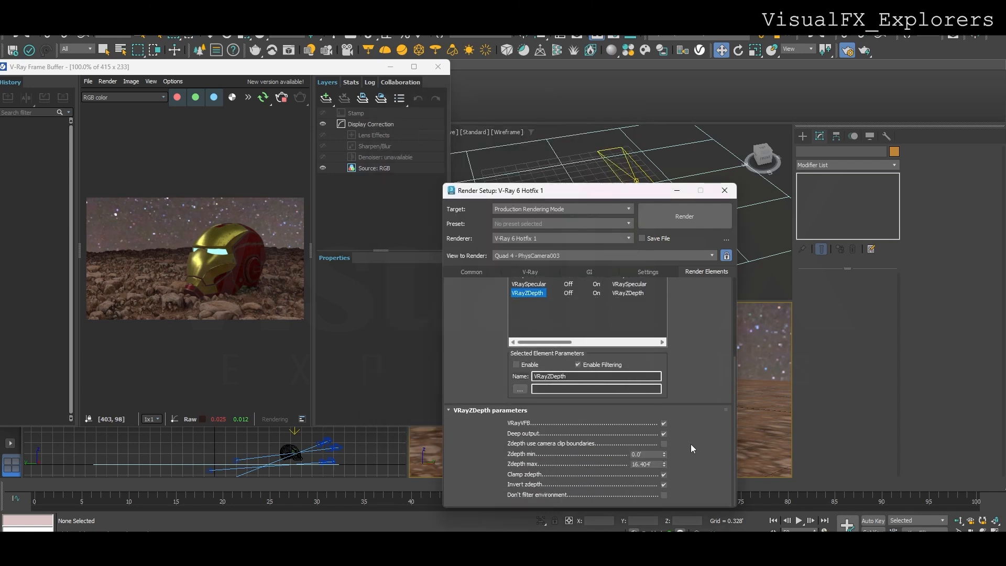
scroll(475, 322, "up", 3)
Turn on V-Ray raw image file output and create a renders01 folder inside the Desktop folder next to cg_live.
left_click(471, 271)
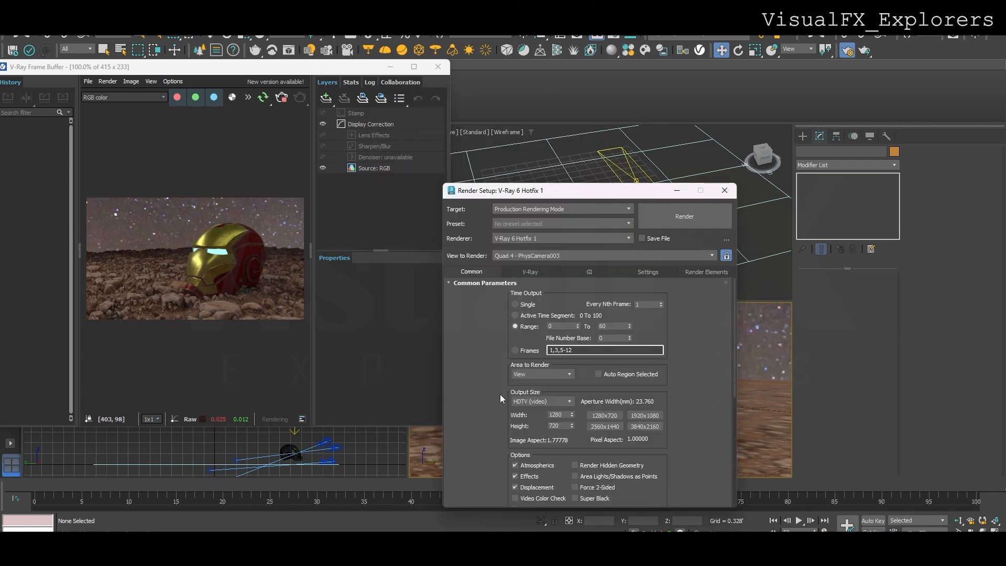
scroll(492, 388, "down", 5)
left_click(528, 273)
left_click(451, 382)
left_click(473, 283)
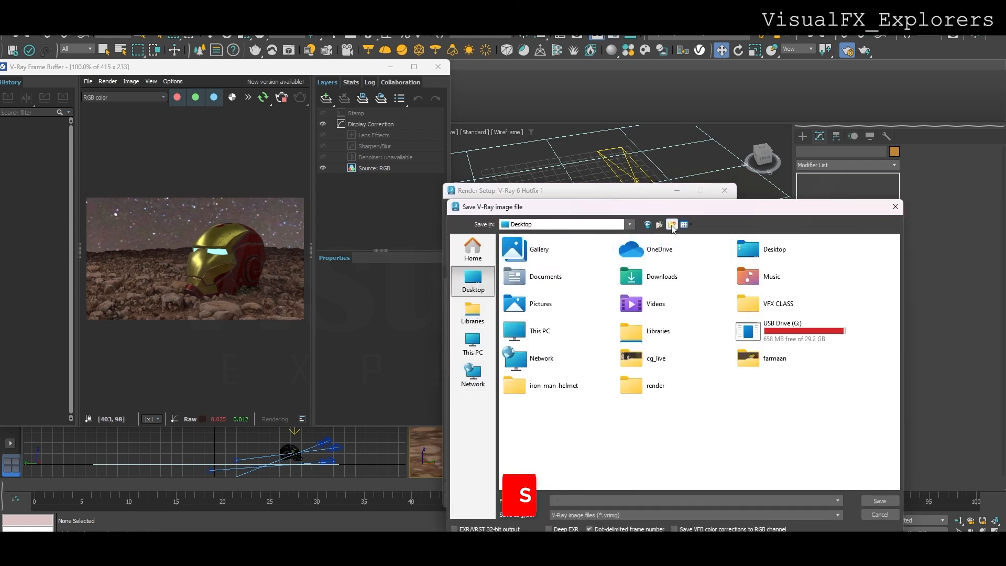
double_click(749, 357)
left_click(671, 225)
type("renders01")
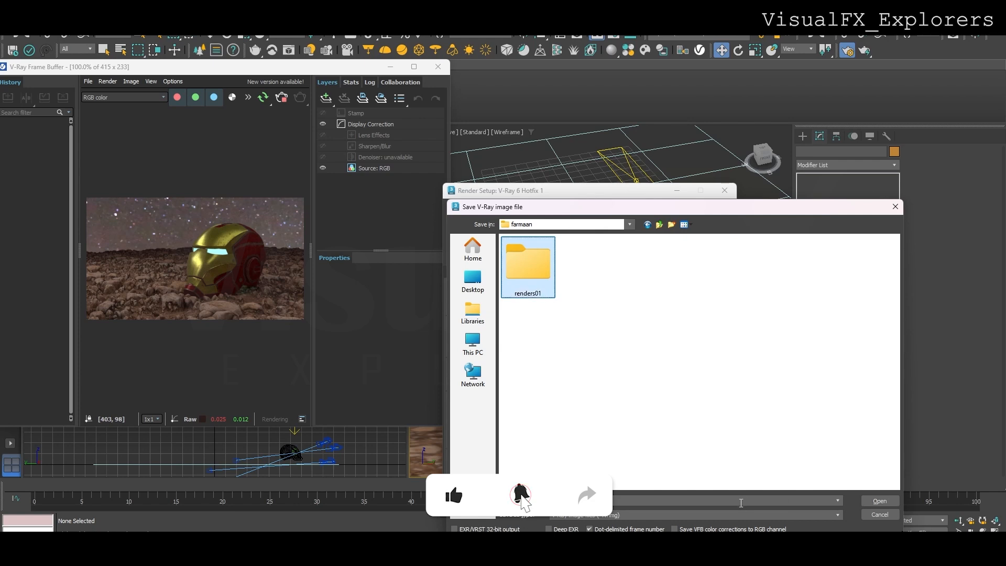
Save the raw image output as cam.exr in the OpenEXR format.
left_click(583, 501)
type("cam0")
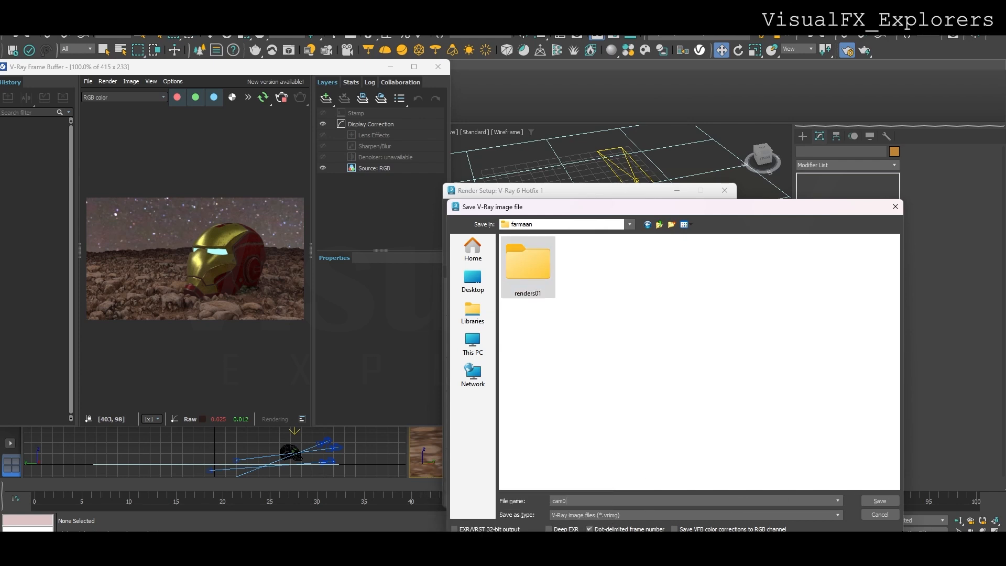
left_click(610, 515)
left_click(607, 527)
left_click(874, 501)
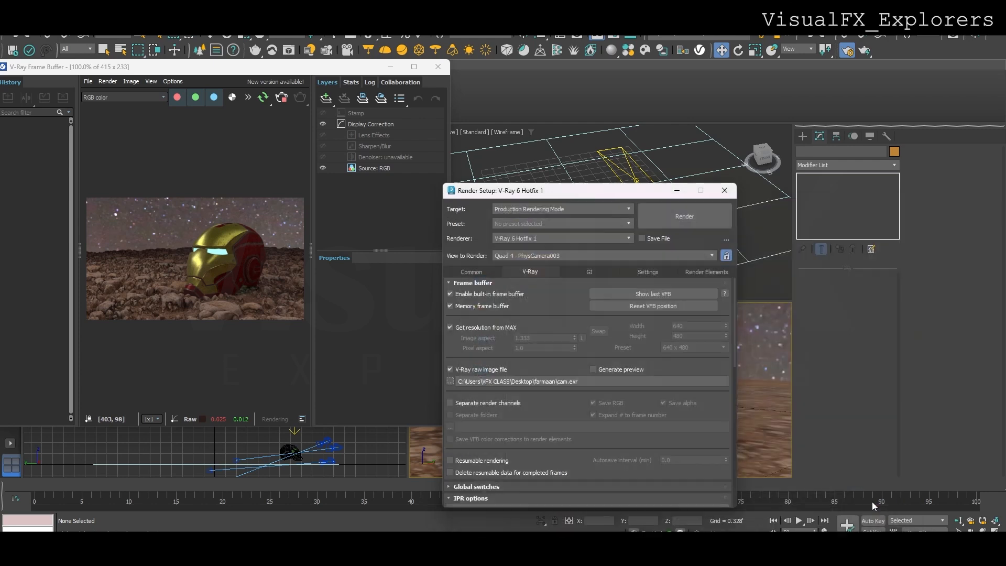
left_click(675, 214)
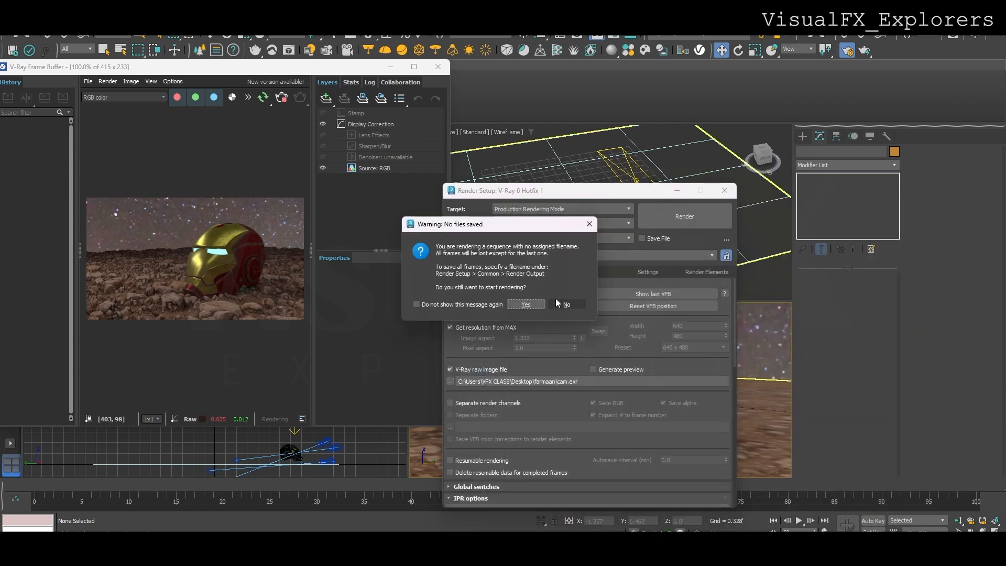
left_click(527, 304)
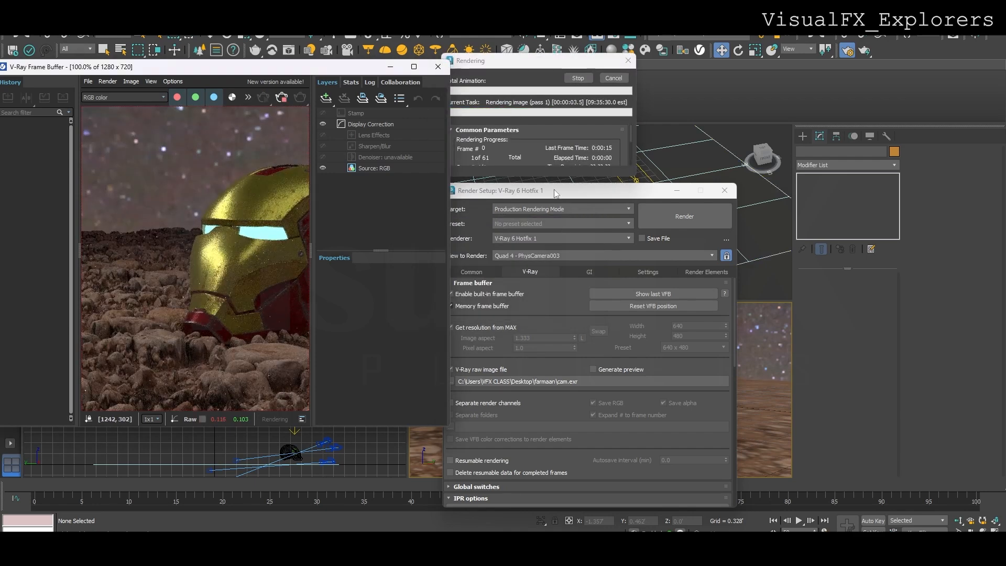
left_click(578, 78)
Set the image sampler type to Bucket with a bucket width of 24, and start rendering the sequence.
scroll(548, 408, "down", 5)
left_click(553, 422)
left_click(550, 432)
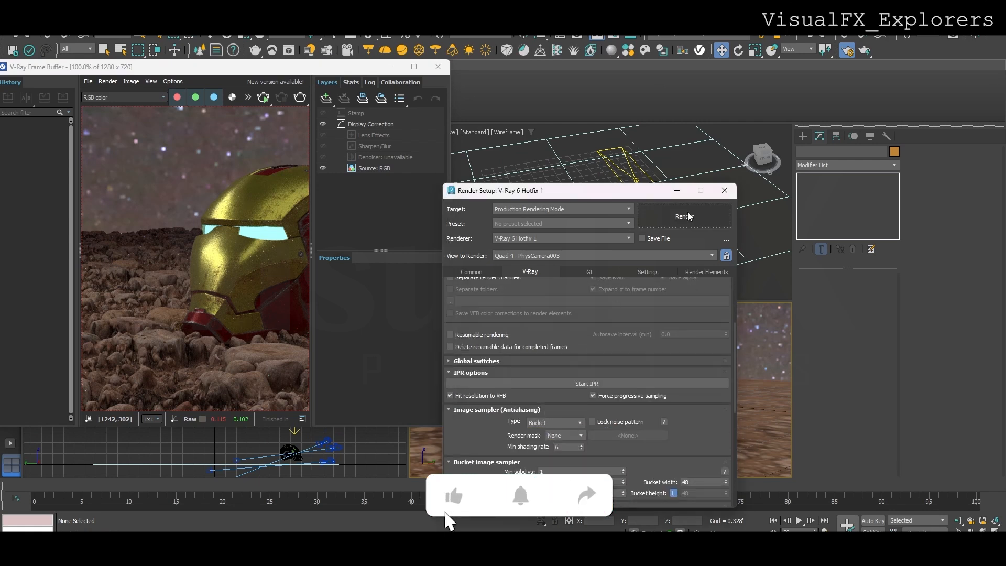
left_click_drag(734, 371, 734, 412)
left_click_drag(694, 354, 665, 354)
type("24")
left_click(689, 410)
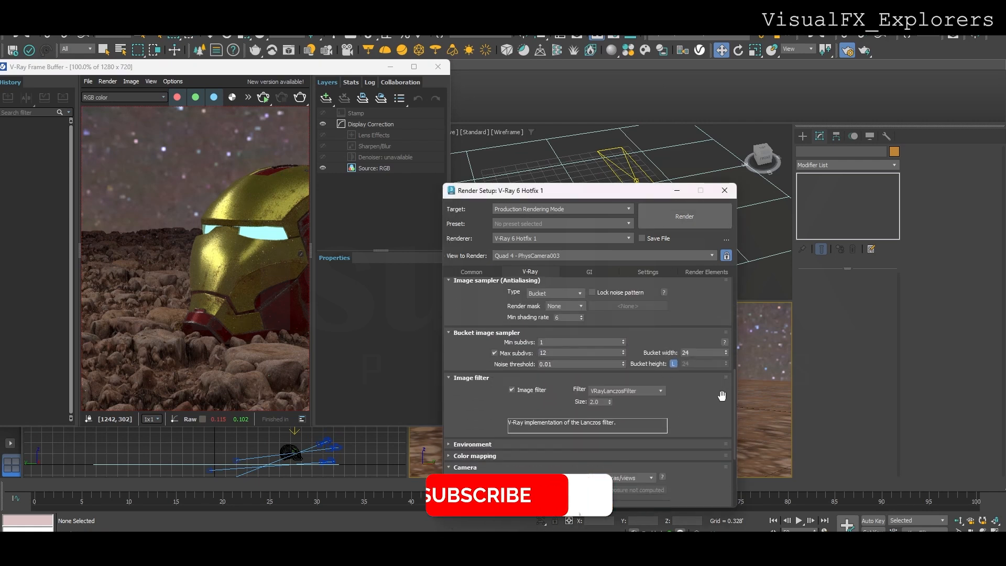
left_click(684, 216)
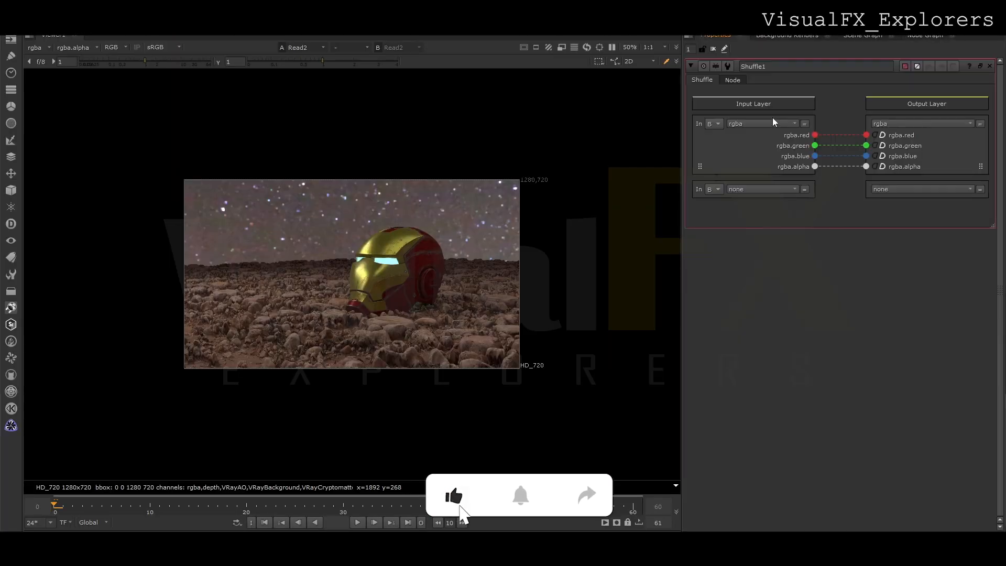
In Nuke, insert a Shuffle node between Read2 and the viewer and set its first input to VRayGlobalIllumination.
left_click_drag(774, 67, 732, 68)
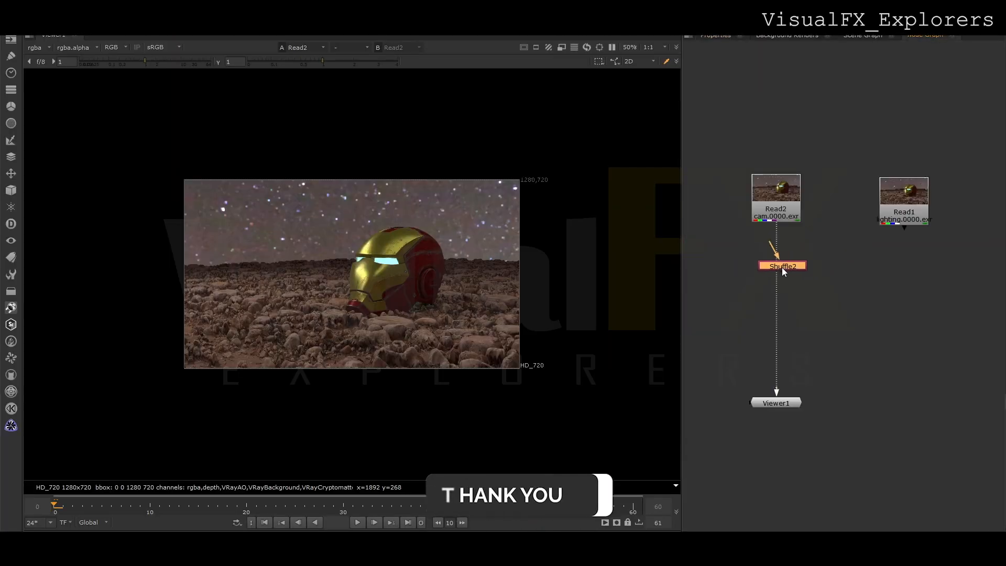
double_click(781, 267)
left_click(720, 100)
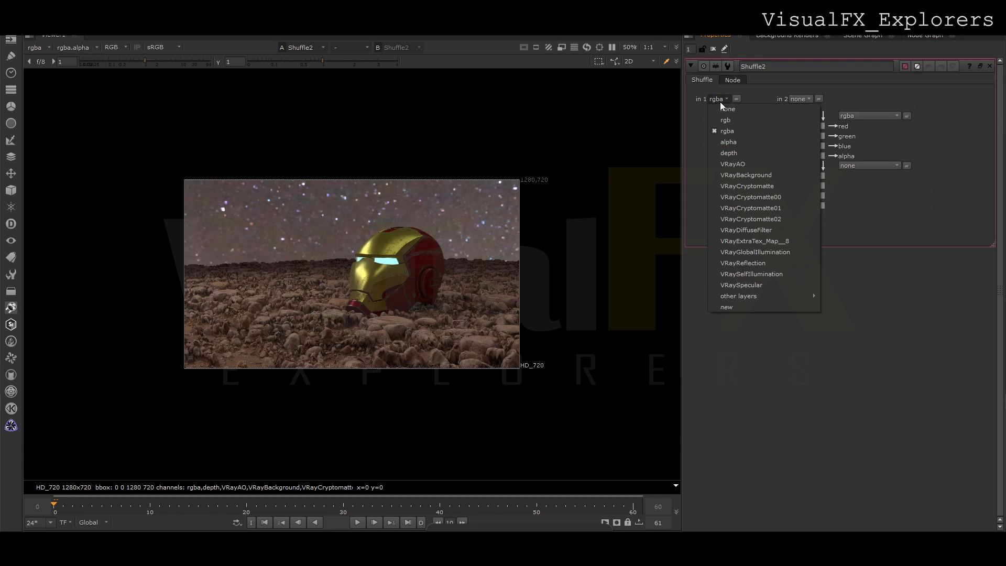
left_click(750, 252)
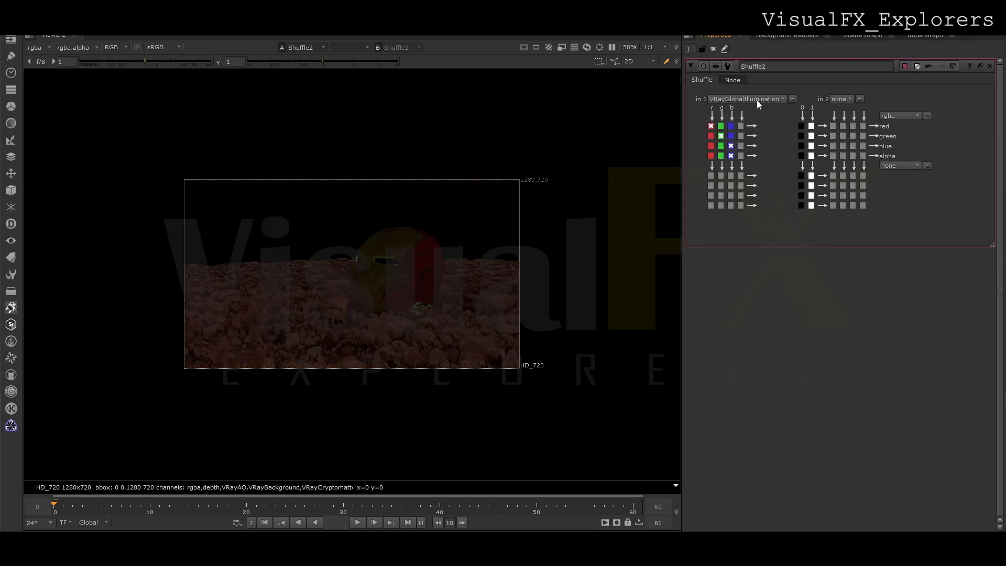
Label the Shuffle node with [value in] and turn on its postage stamp.
left_click(733, 80)
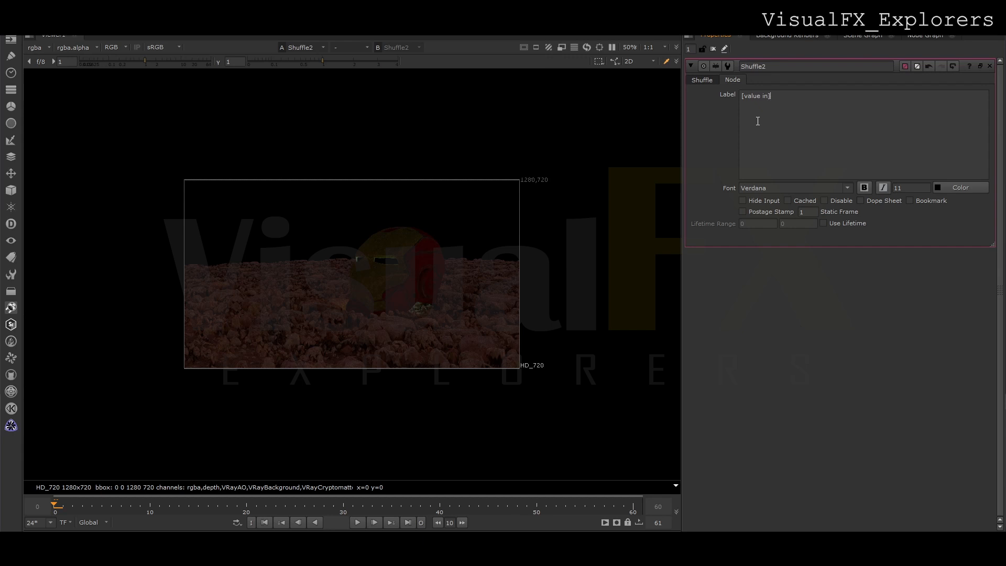
left_click(702, 79)
left_click(925, 35)
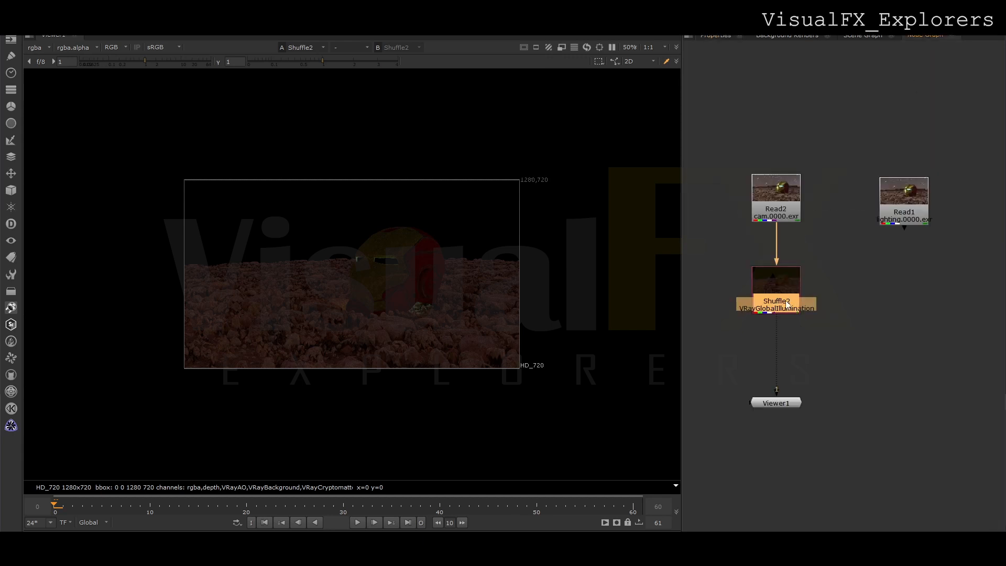
Space out the Shuffle node and Viewer1 further below Read2 in the node graph.
left_click_drag(780, 336, 780, 422)
left_click_drag(775, 262, 776, 281)
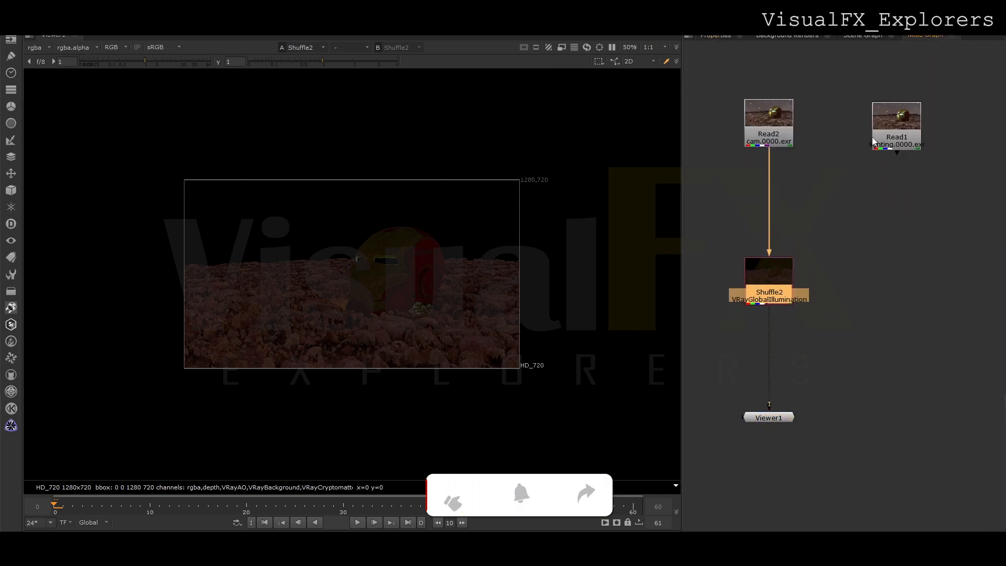
Duplicate the global illumination Shuffle, connect the copy below Read1, and set its first input to VRayLighting.
left_click_drag(891, 131, 880, 125)
left_click(804, 209)
left_click_drag(780, 276, 779, 312)
left_click(777, 309)
key("ctrl+c")
left_click(835, 309)
key("ctrl+v")
left_click_drag(833, 282, 886, 139)
left_click_drag(843, 307, 895, 311)
double_click(894, 311)
left_click(747, 99)
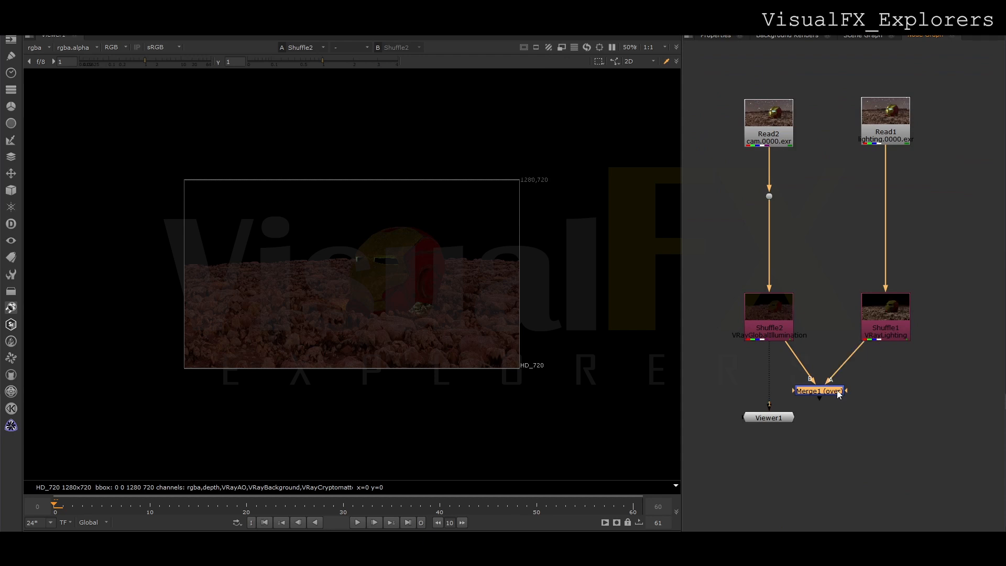
View the Merge of the two Shuffles, place it below the global illumination Shuffle, and route its A input through a dot.
key("1")
left_click_drag(773, 419, 775, 455)
middle_click_drag(800, 493, 800, 378)
left_click_drag(810, 357, 772, 473)
left_click_drag(818, 283, 868, 318)
left_click_drag(821, 281, 887, 332, "ctrl")
Set the Merge operation to plus and align the dot below the lighting Shuffle.
double_click(769, 336)
left_click(756, 95)
left_click(754, 228)
left_click(925, 36)
left_click_drag(887, 333, 888, 337)
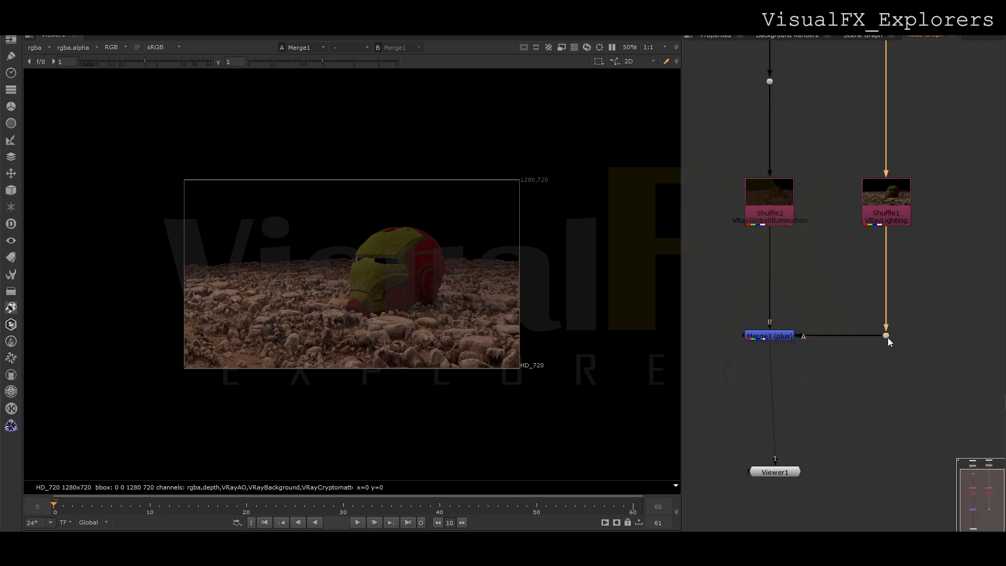
Add another Shuffle copy branched from Read2 through dots and set its first input to VRayReflection.
scroll(888, 337, "down", 3)
middle_click_drag(888, 338, 828, 356)
left_click(832, 284)
key("ctrl+c")
left_click(874, 279)
key("ctrl+v")
left_click_drag(874, 282, 758, 203)
left_click_drag(824, 232, 868, 213, "ctrl")
double_click(901, 271)
left_click(739, 99)
left_click(751, 276)
left_click(921, 37)
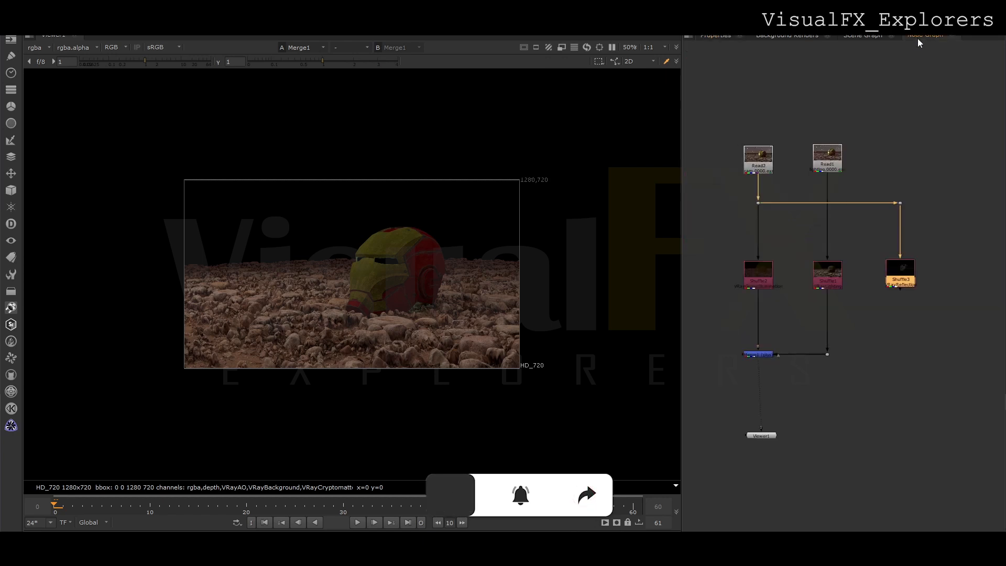
Duplicate the plus Merge below the first one and connect the reflection Shuffle to its A input through a dot.
left_click(759, 354)
key("ctrl+c")
left_click(770, 374)
key("ctrl+v")
left_click_drag(773, 373, 762, 428)
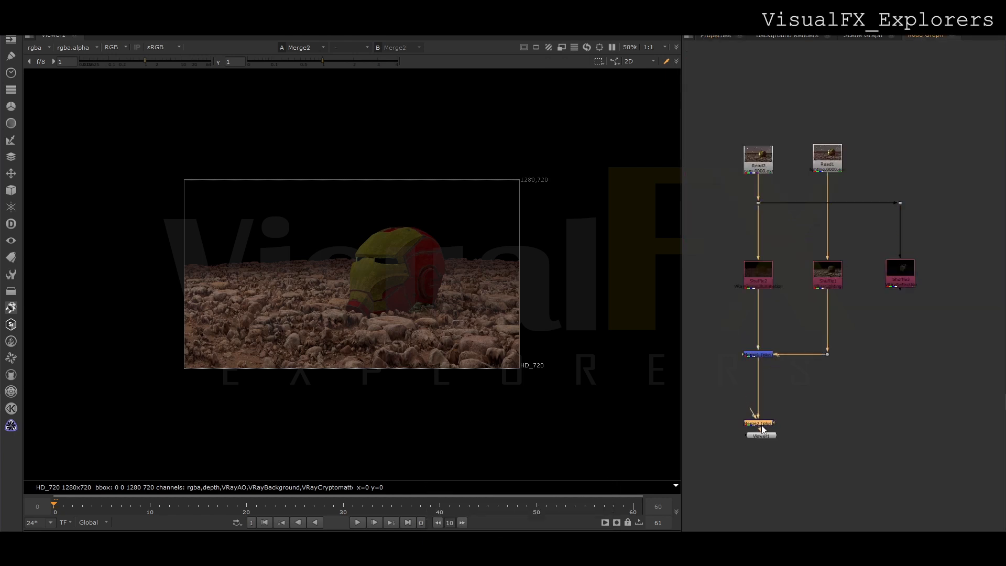
left_click_drag(895, 284, 897, 279)
left_click_drag(893, 414, 901, 422)
middle_click_drag(834, 389, 800, 260)
left_click_drag(731, 310, 728, 403)
Duplicate the reflection Shuffle, branch it from the Read2 line, and set its first input to VRaySpecular.
left_click(867, 150)
key("ctrl+c")
left_click(922, 146)
key("ctrl+v")
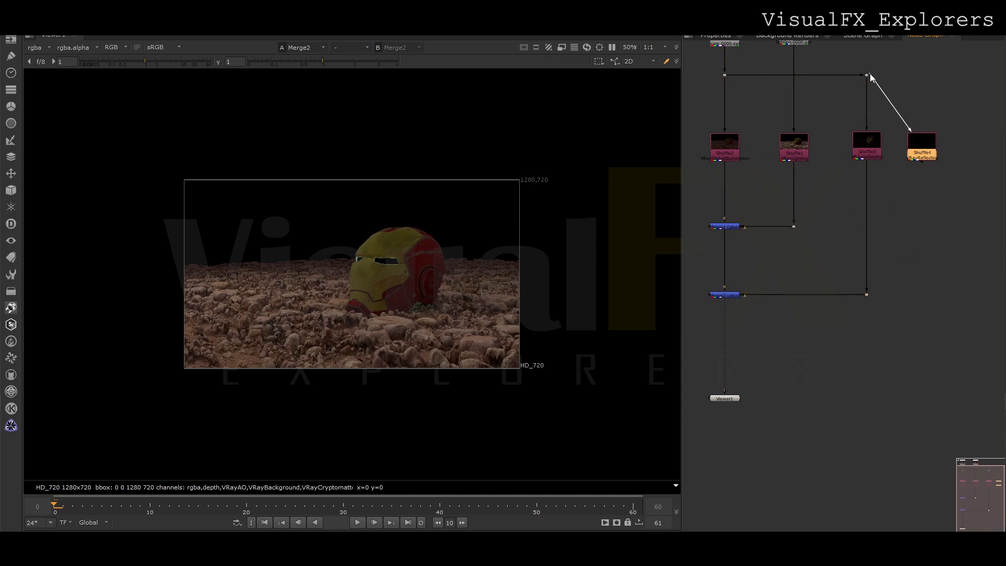
double_click(932, 145)
left_click(748, 99)
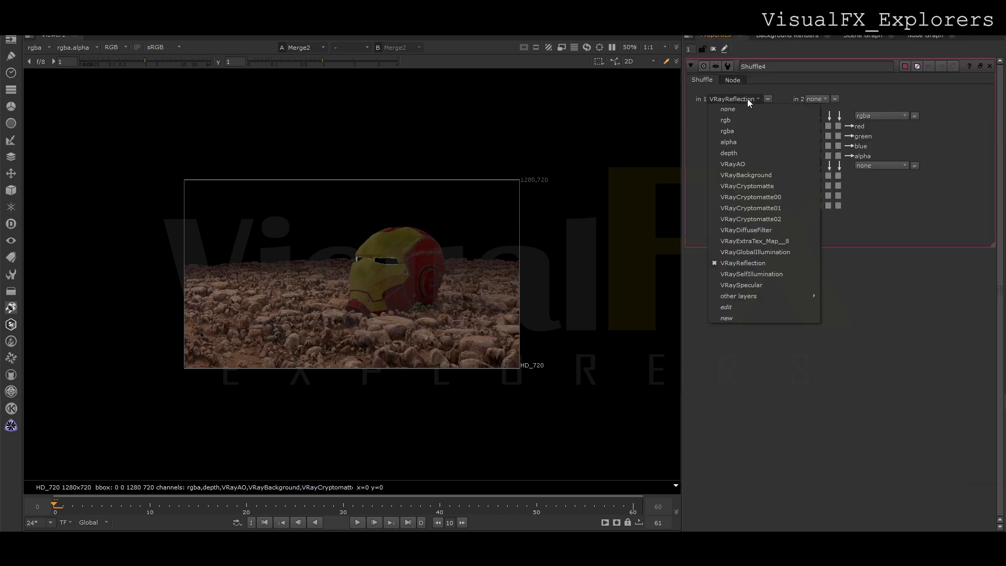
left_click(742, 284)
left_click(924, 36)
Add a third Merge above the viewer and route the specular Shuffle into its A input through a dot.
left_click(749, 320)
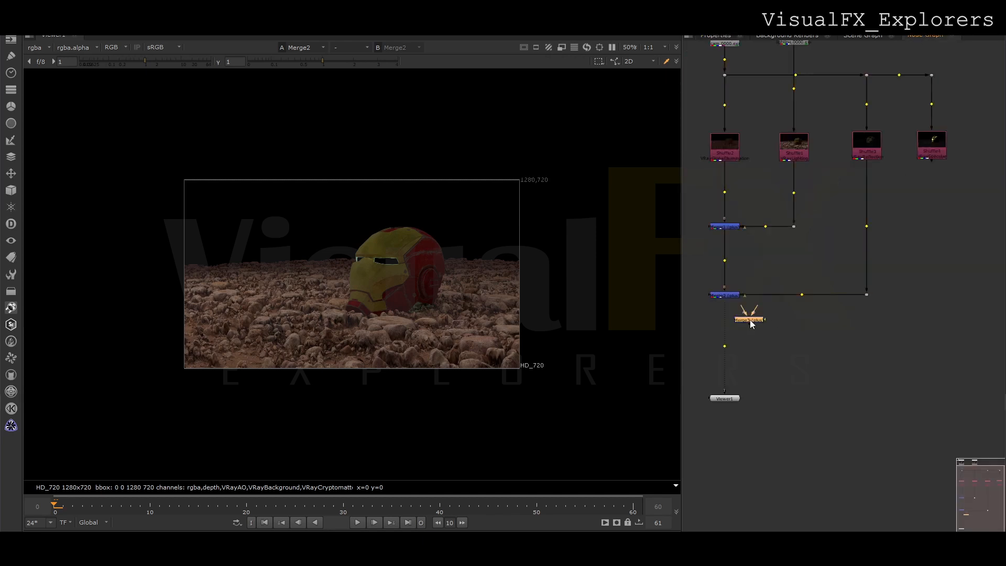
left_click_drag(735, 361, 732, 366)
left_click_drag(722, 351, 927, 152)
left_click_drag(828, 258, 933, 367, "ctrl")
Duplicate the specular Shuffle, branch it from the Read2 line, and set its first input to VRaySelfIllumination.
middle_click_drag(936, 198, 906, 235)
left_click_drag(900, 179, 910, 179)
key("ctrl+c")
left_click(959, 179)
key("ctrl+v")
left_click_drag(959, 159, 912, 112)
left_click_drag(961, 175, 991, 174)
left_click_drag(951, 146, 989, 111, "ctrl")
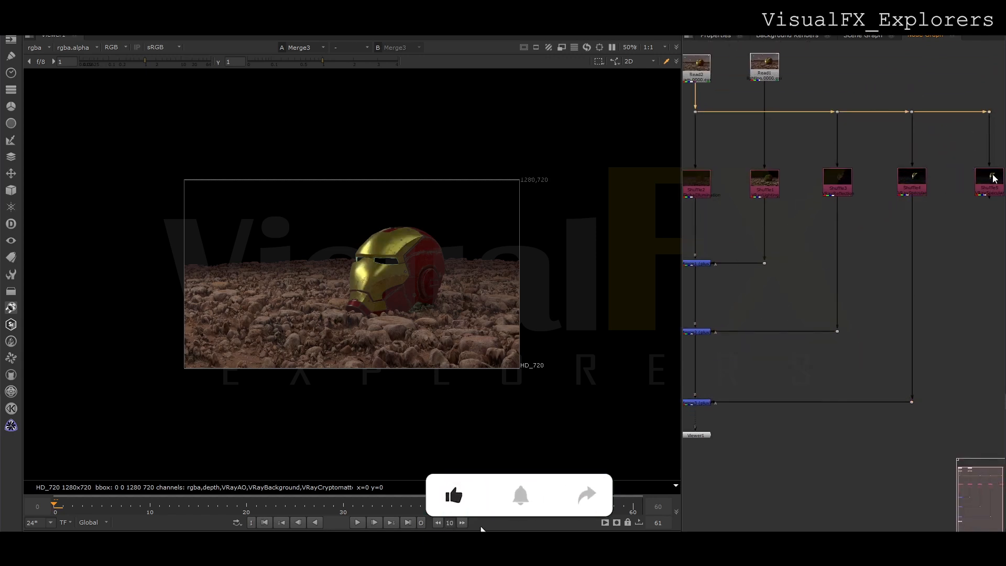
double_click(994, 177)
left_click(754, 99)
left_click(749, 274)
left_click(925, 37)
Add a fourth Merge above the viewer and route the self-illumination Shuffle into its A input through a dot.
scroll(862, 254, "down", 5)
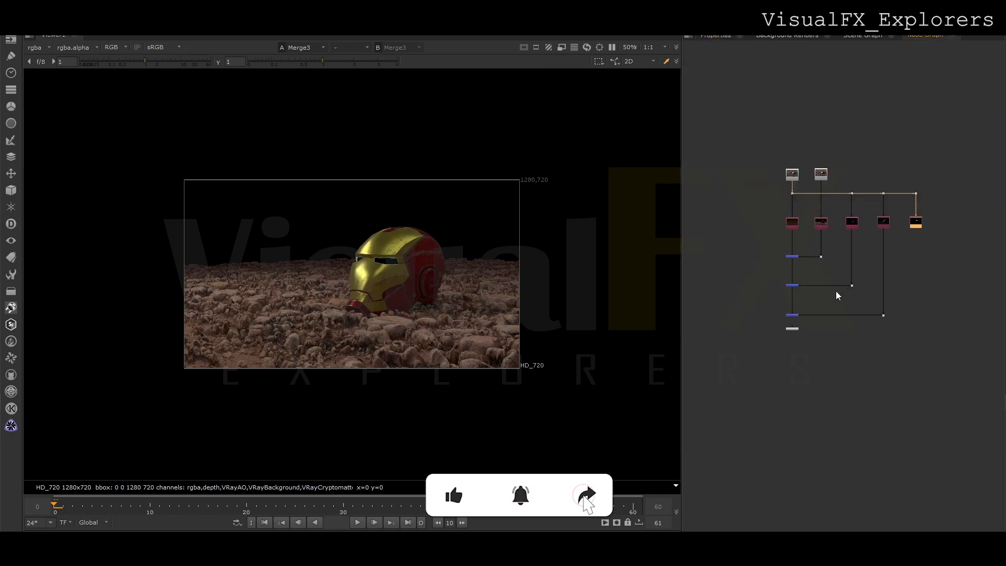
middle_click_drag(840, 285, 836, 194)
scroll(804, 228, "up", 3)
left_click_drag(784, 245, 783, 319)
left_click(782, 221)
key("m")
left_click_drag(777, 246, 947, 99)
scroll(777, 280, "down", 1)
left_click_drag(860, 198, 954, 272, "ctrl")
middle_click_drag(790, 284, 779, 363)
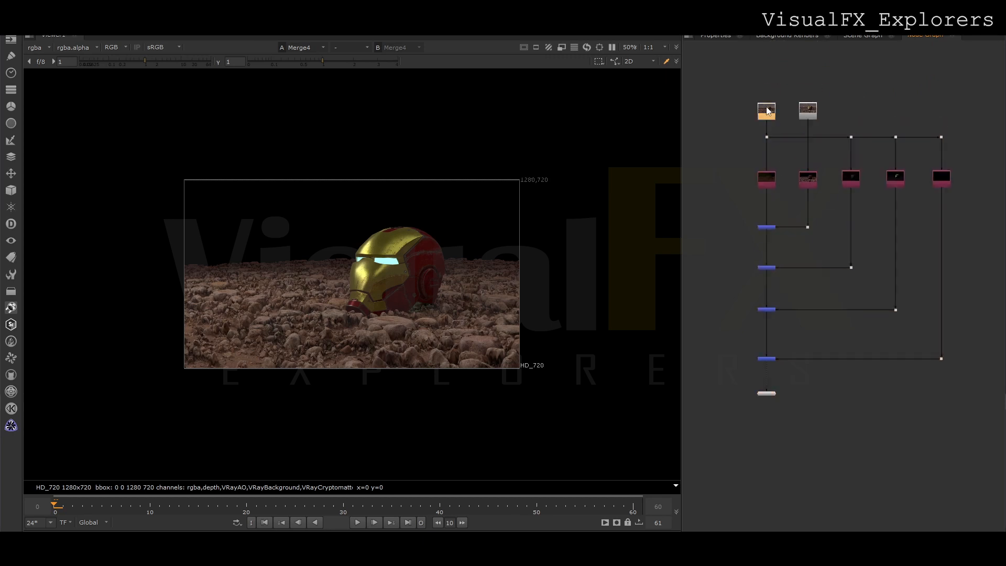
Compare the original Read2 render with the Merge4 result in the viewer.
left_click(766, 110)
key("1")
left_click_drag(768, 393, 702, 398)
left_click(765, 360)
key("1")
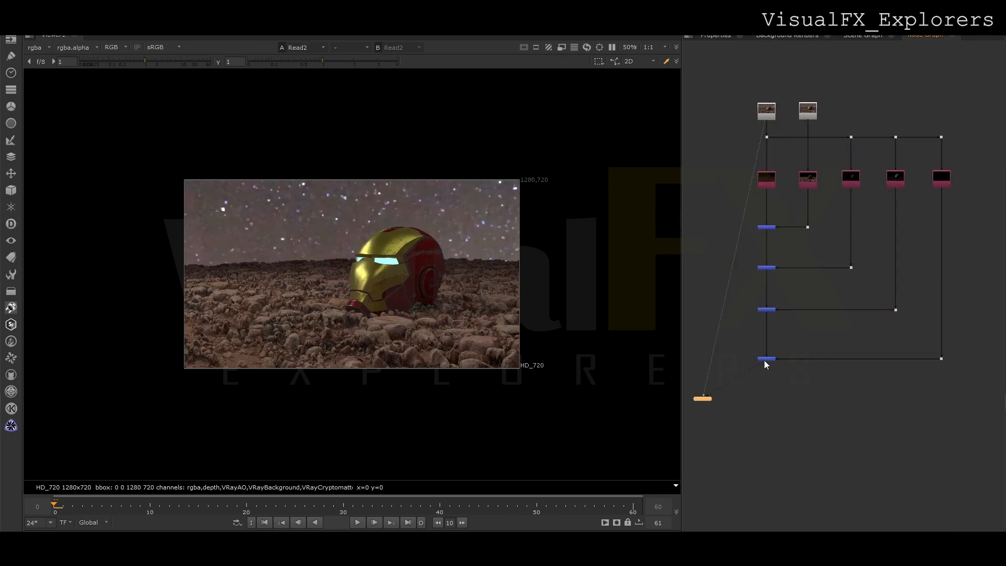
key("2")
key("1")
Insert a Premult node directly below Read2 and compare its output with Merge4 in the viewer.
mouse_move(774, 116)
left_mouse_down()
mouse_move(774, 88)
mouse_move(764, 111)
left_mouse_up()
left_click(753, 100)
key("Tab")
type("un")
key("Return")
left_click(923, 36)
key("1")
left_click(763, 359)
key("2")
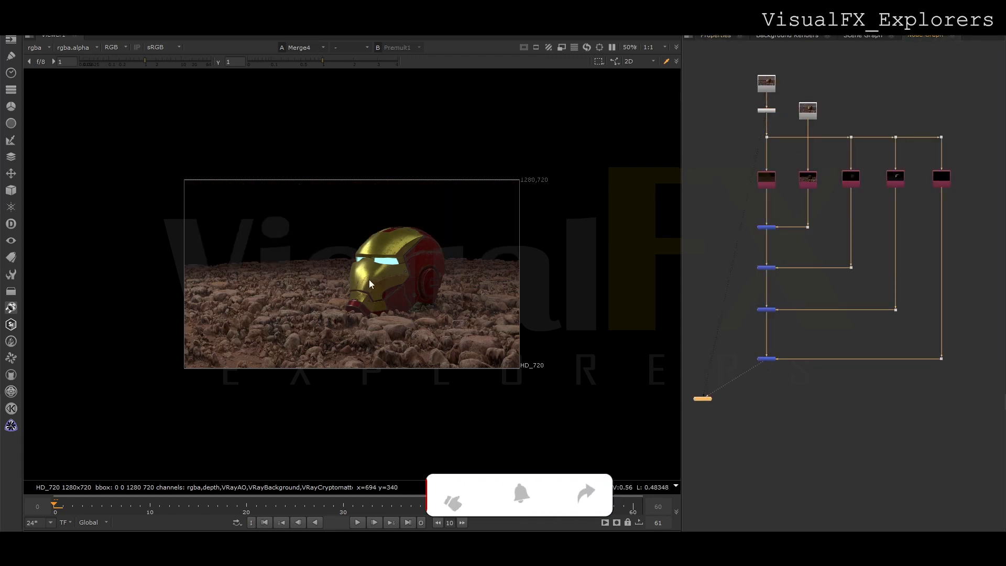
scroll(370, 280, "up", 2)
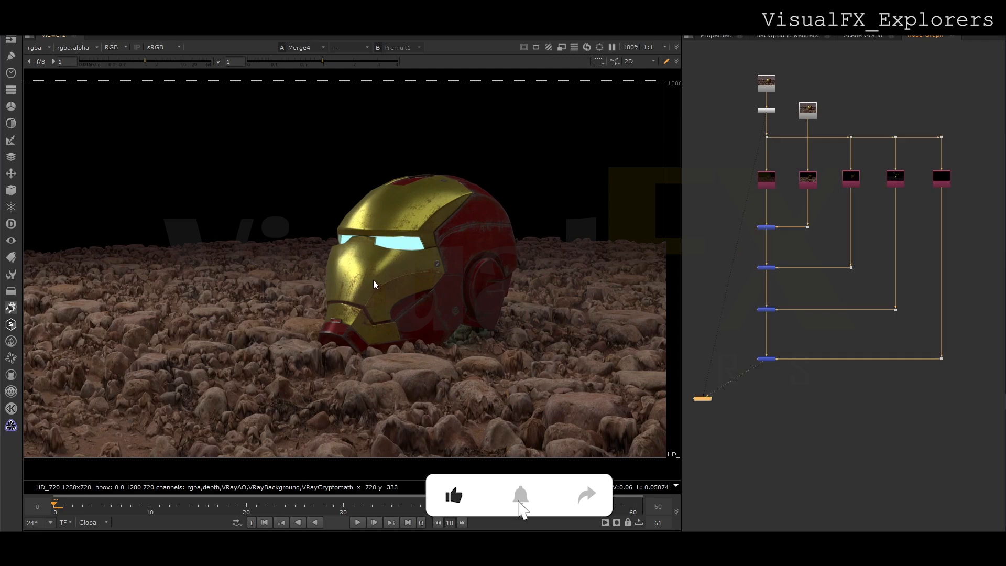
key("b")
key("b")
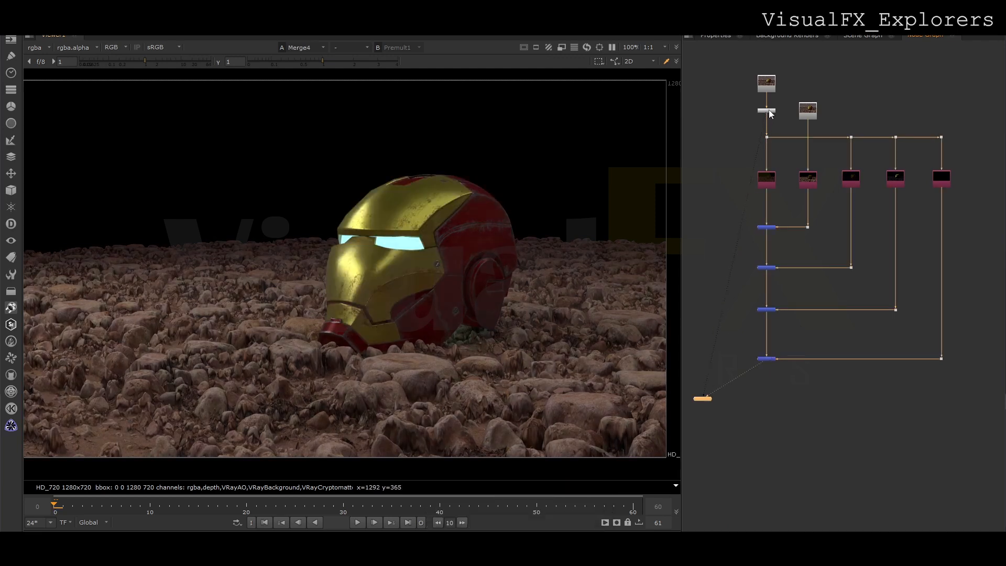
Delete the Premult node below Read2 and move the viewer node back under the merge stack.
middle_click_drag(707, 402, 747, 333)
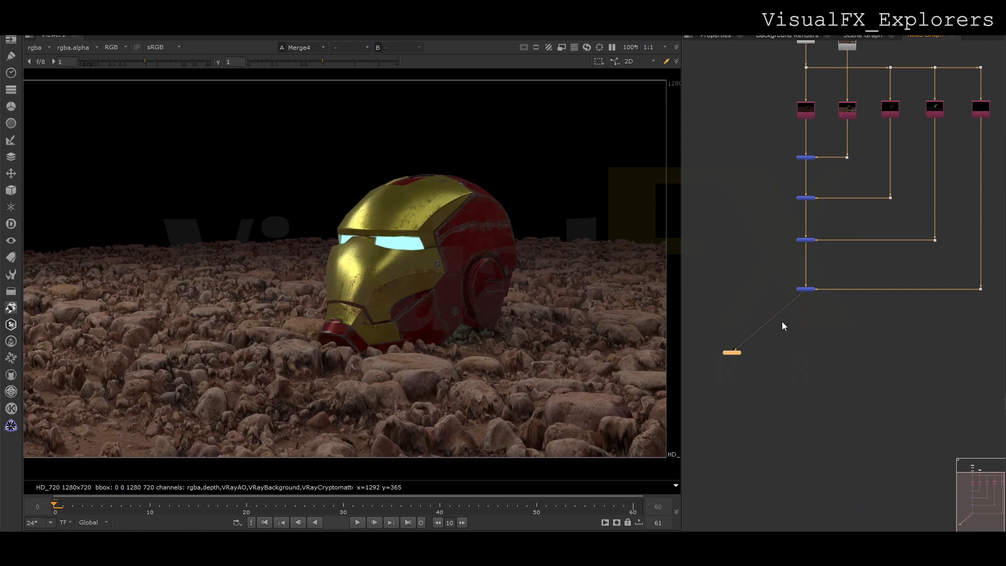
left_click_drag(735, 357, 809, 370)
scroll(812, 352, "down", 2)
middle_click_drag(822, 340, 802, 361)
left_click_drag(773, 147, 797, 156)
key("Delete")
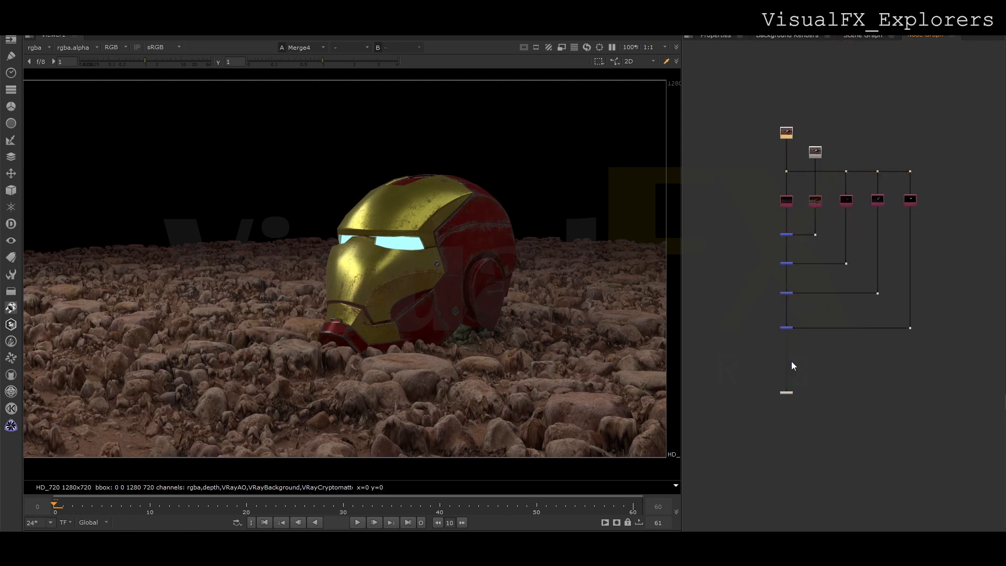
Connect Read2 as the viewer's second input and check the helmet's details against the Merge4 rebuild up close.
left_click_drag(784, 392, 744, 399)
key("2")
key("1")
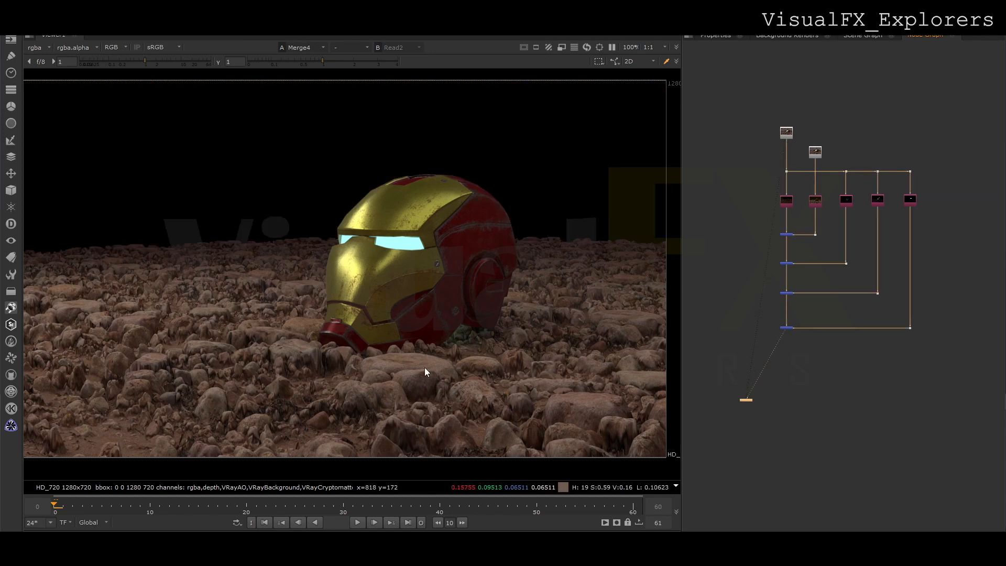
scroll(424, 366, "up", 3)
scroll(364, 288, "up", 2)
key("2")
key("1")
key("2")
key("1")
key("2")
scroll(366, 286, "down", 2)
middle_click_drag(369, 284, 408, 297)
key("1")
scroll(780, 369, "up", 2)
key("f")
Go to frame 60 and insert a Grade node below the self-illumination Shuffle.
left_click_drag(79, 506, 60, 507)
left_click(634, 506)
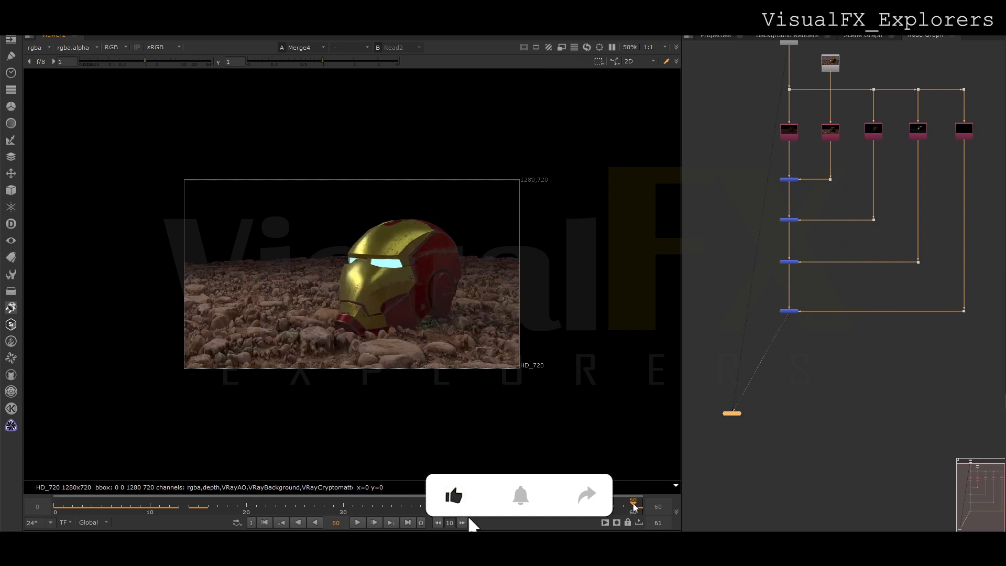
scroll(970, 181, "up", 3)
middle_click_drag(970, 187, 945, 195)
left_click(921, 194)
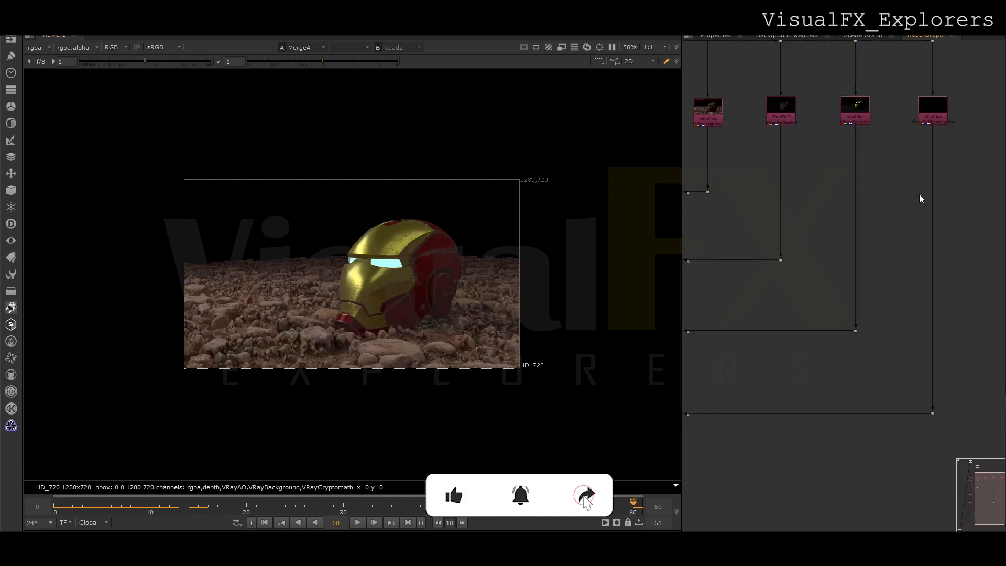
key("g")
left_click_drag(923, 204, 937, 196)
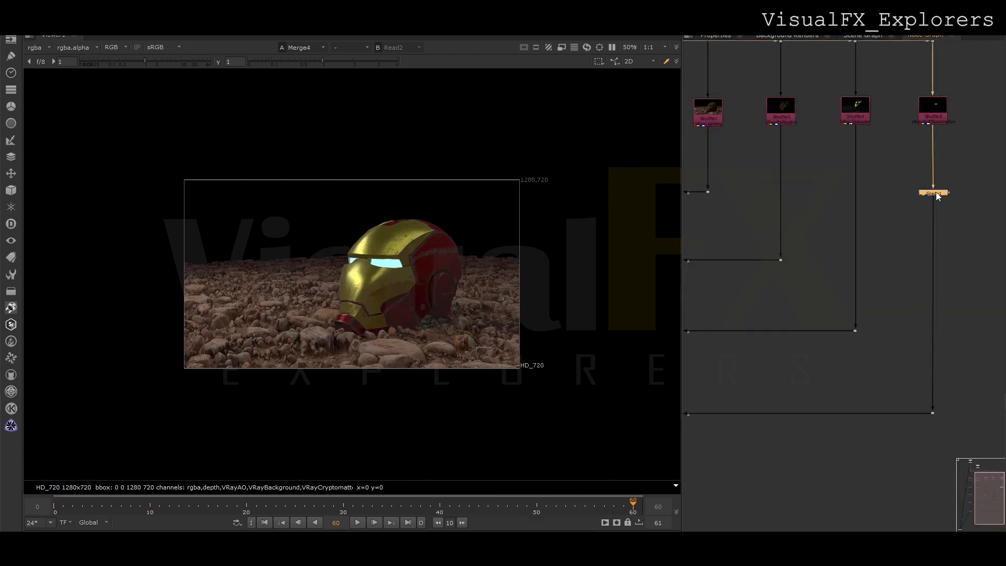
Animate the Grade's gain with varying values at frames 0, 10, 26, 39 and 60 to make the eye light flicker.
double_click(937, 196)
left_click_drag(883, 139, 866, 139)
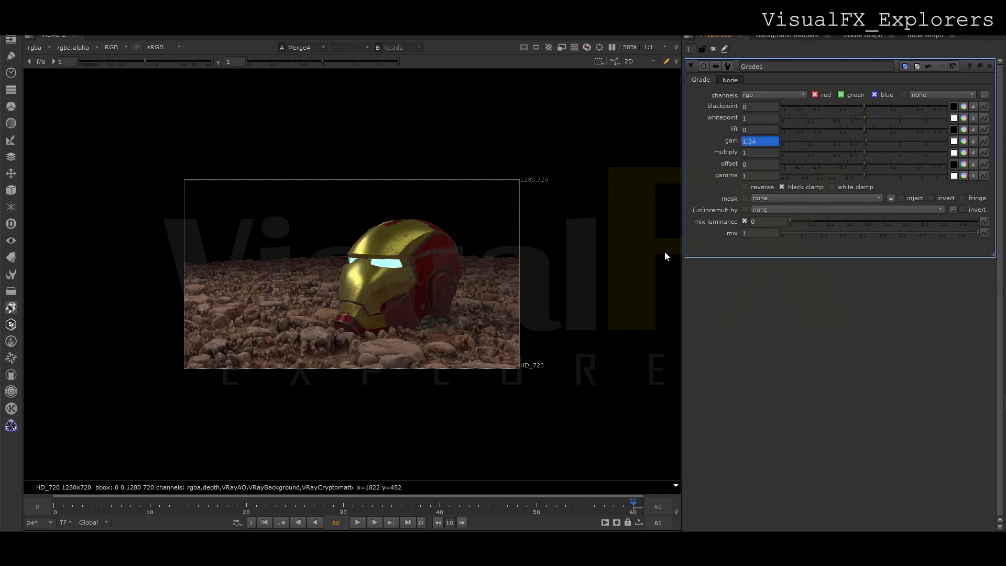
left_click(55, 508)
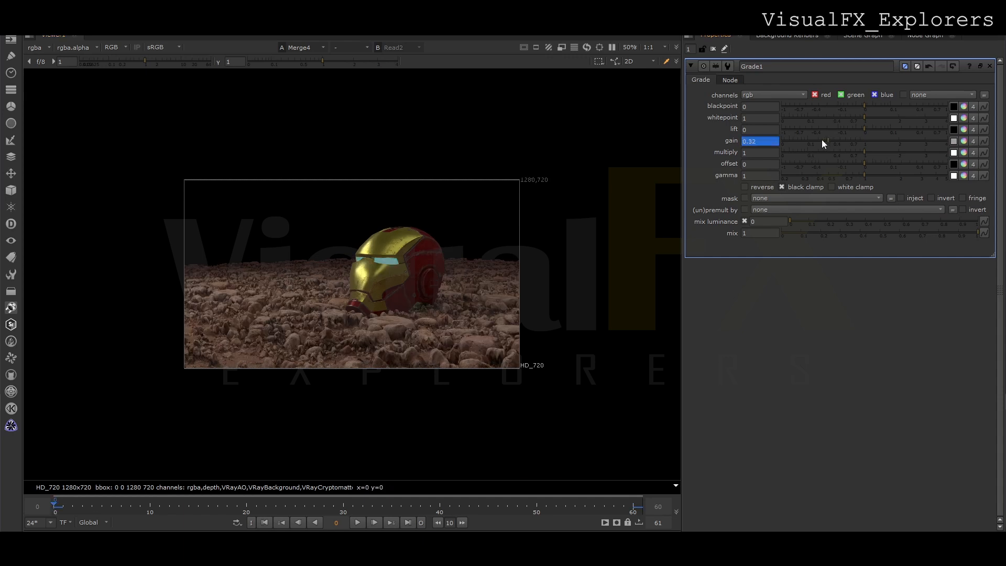
left_click(150, 504)
left_click(304, 505)
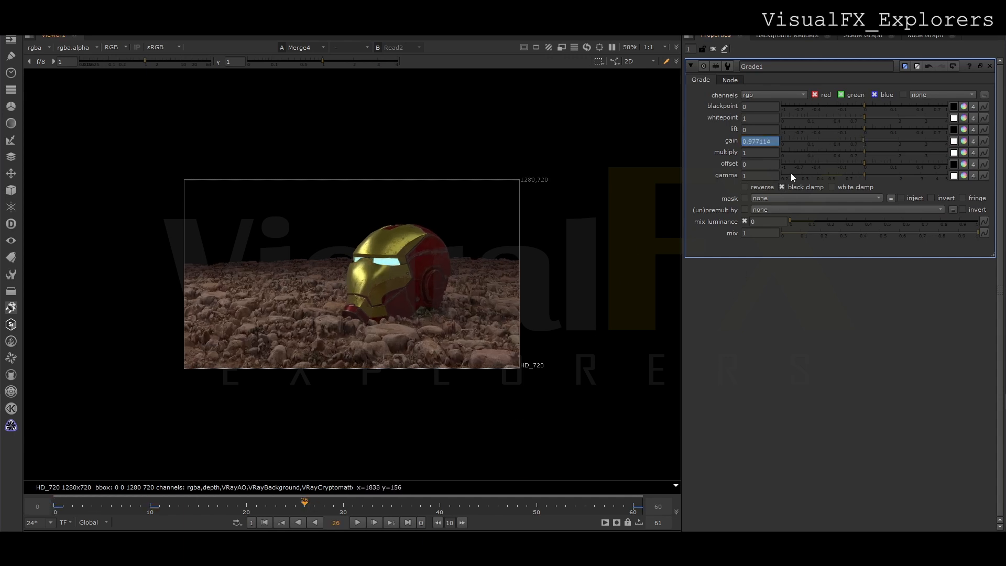
left_click(430, 504)
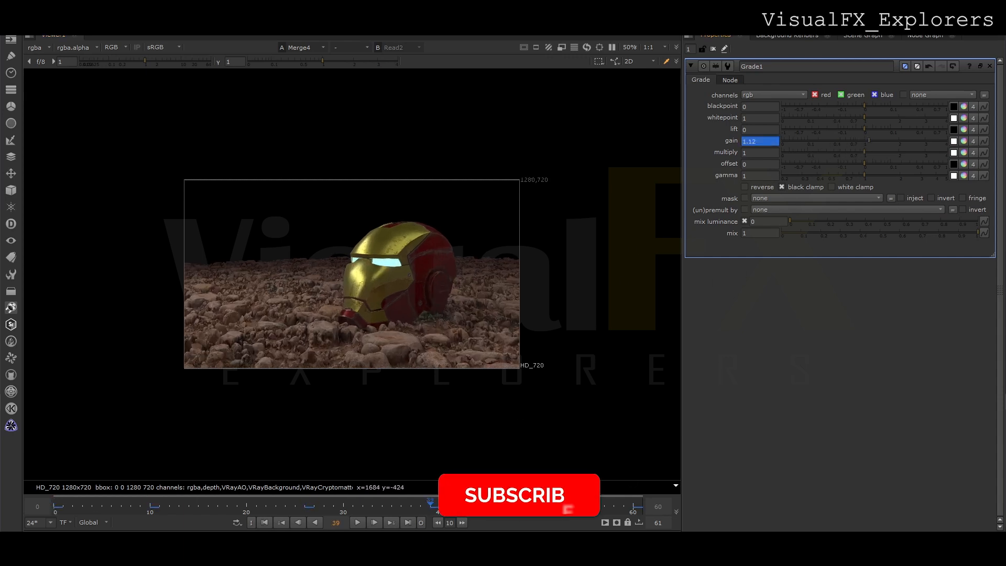
left_click_drag(869, 140, 863, 147)
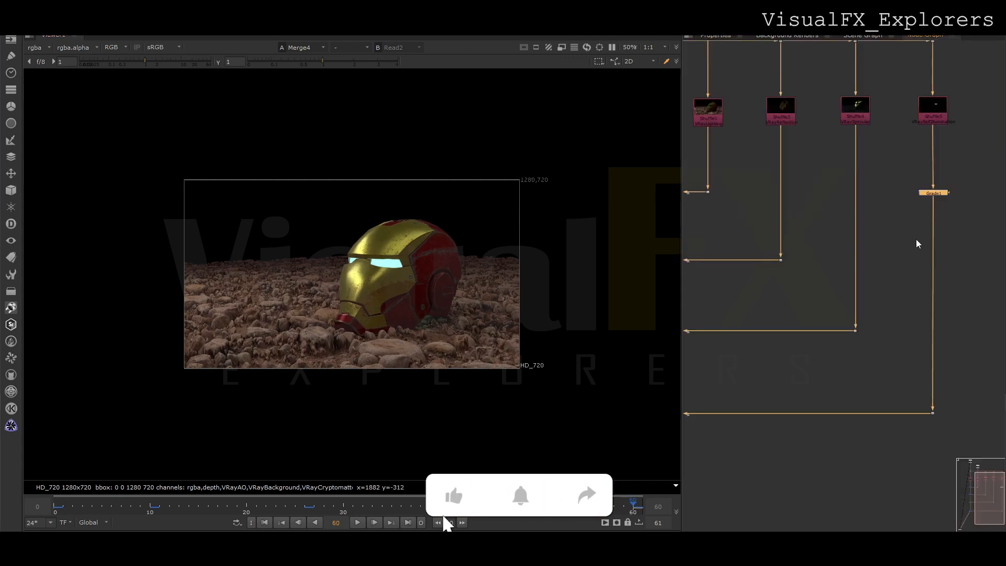
Insert a Glow_F node below the Grade, set its tolerance to 0.95, and slightly lower its size.
left_click(11, 289)
left_click(142, 358)
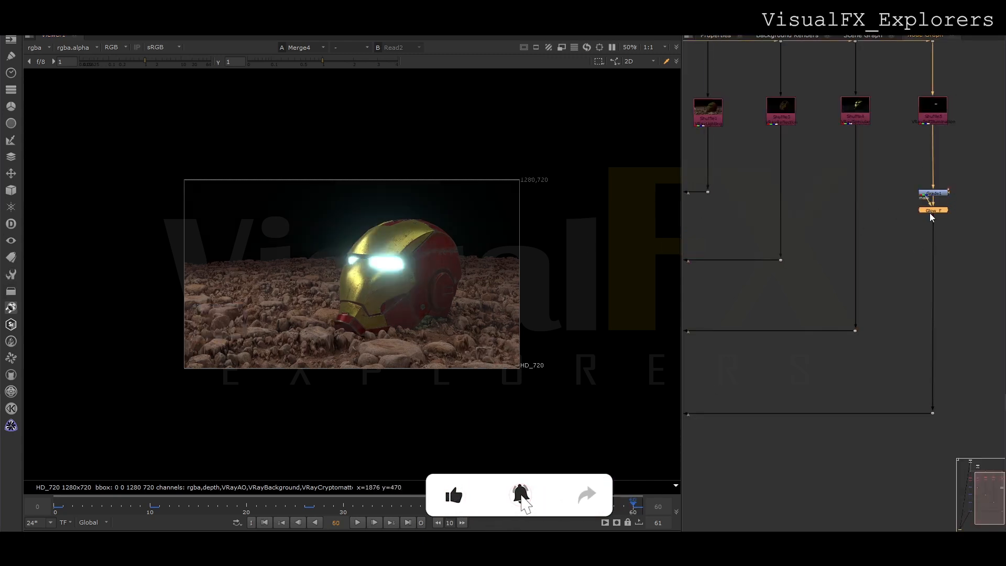
double_click(931, 202)
left_click_drag(924, 95, 936, 94)
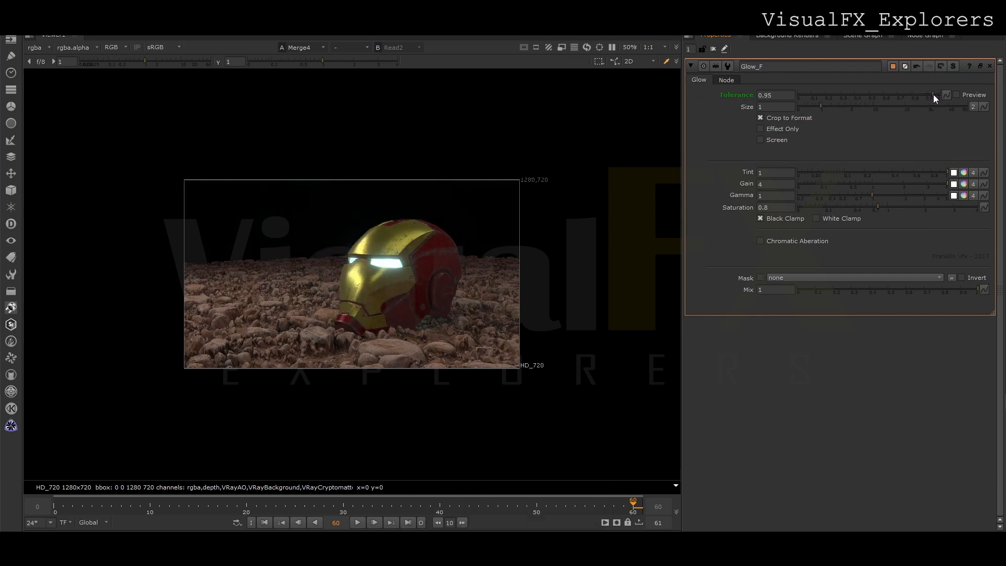
left_click_drag(821, 106, 818, 103)
left_click(925, 35)
Move the viewer node further below the last Merge and insert a ZDefocus node between them.
scroll(865, 304, "down", 4)
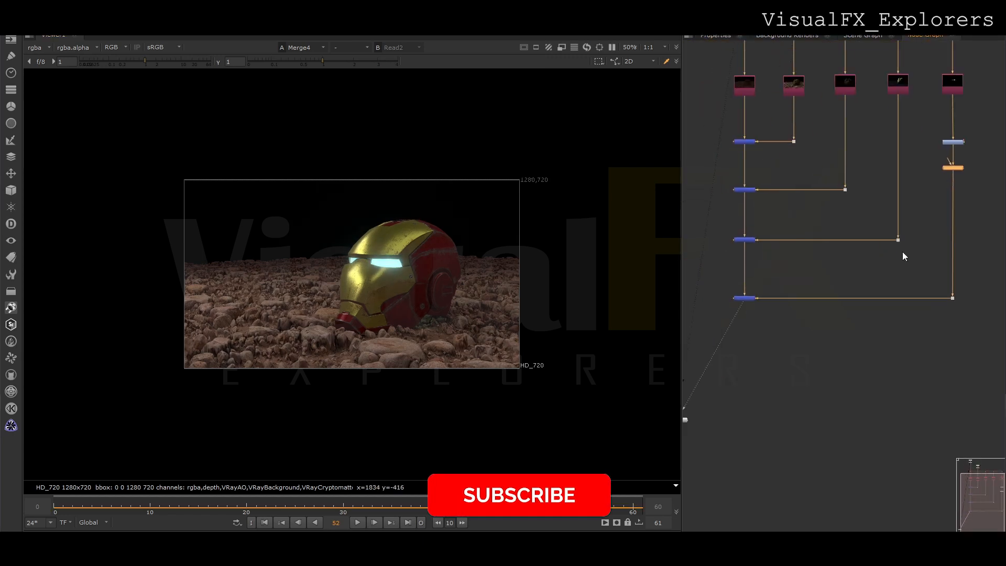
middle_click_drag(694, 418, 726, 409)
left_click_drag(711, 411, 769, 461)
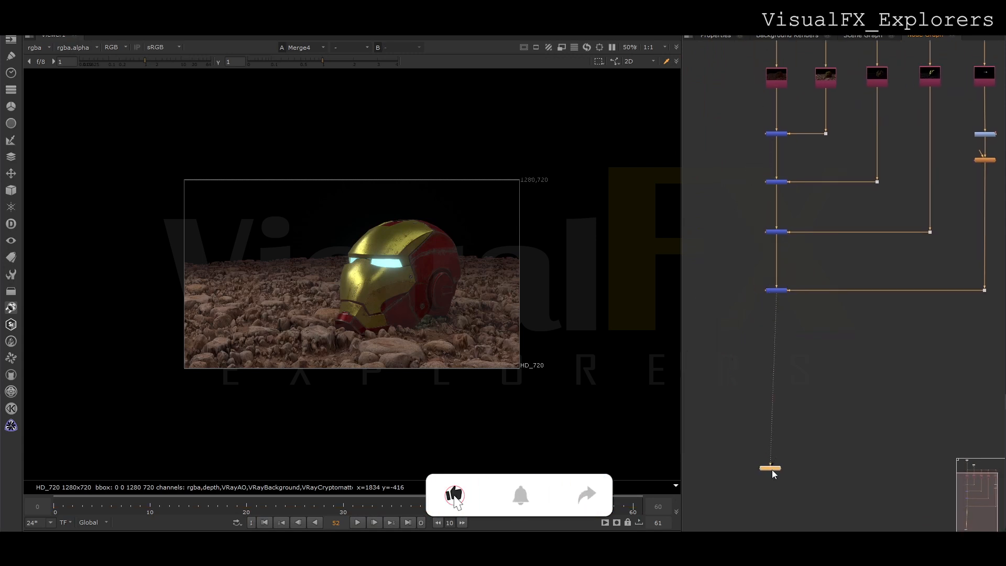
left_click(738, 382)
key("Tab")
type("zdef")
left_click(728, 388)
left_click(925, 36)
left_click_drag(736, 386, 774, 379)
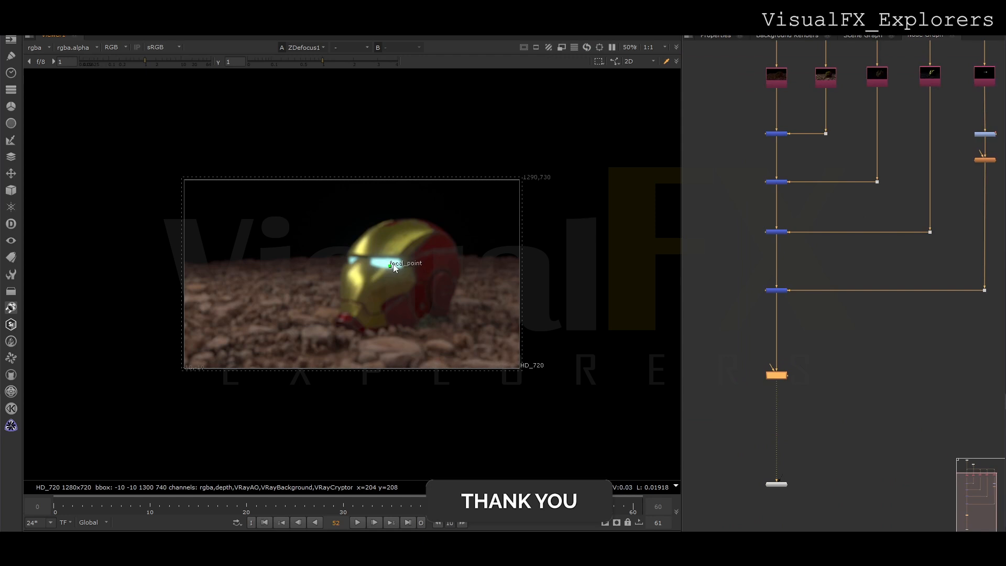
Focus the ZDefocus on the helmet's eyes at 794, 392 with size 82, and raise its maximum blur.
double_click(776, 376)
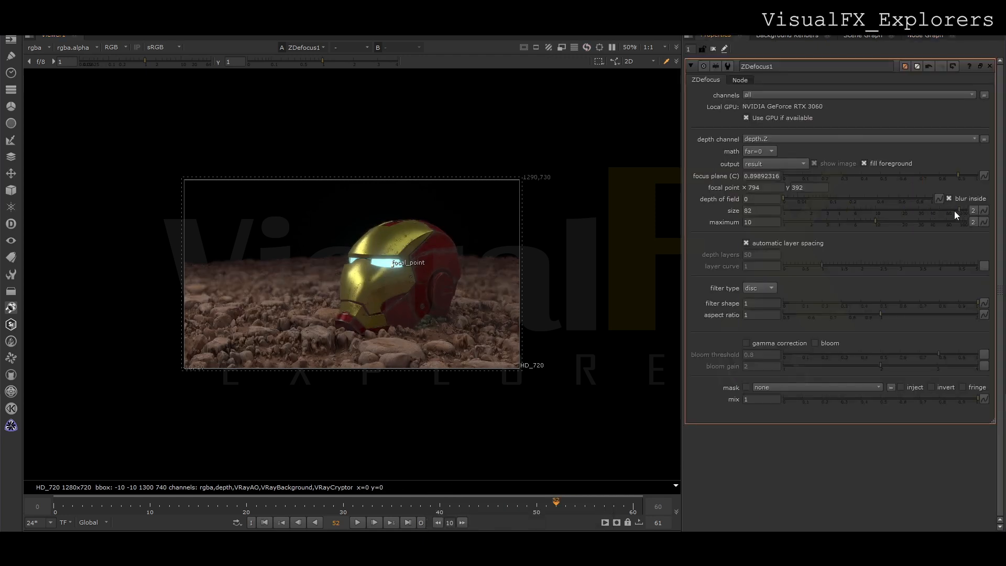
left_click(897, 222)
left_click(925, 36)
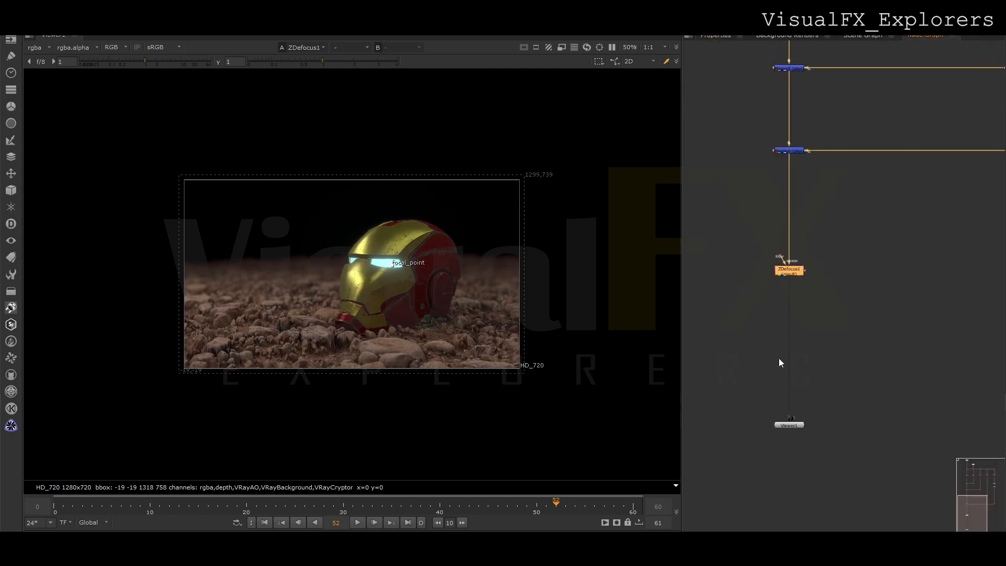
Insert a Defocus node between ZDefocus1 and the viewer and attach a Roto node as its mask.
left_click(770, 359)
key("Tab")
left_click(724, 412)
left_click(926, 37)
left_click_drag(767, 358, 746, 371)
key("o")
left_click(926, 35)
Draw a feathered roto shape around the foreground rocks and set the masked Defocus amount to 7.2.
left_click(151, 293)
left_click_drag(204, 311, 235, 315)
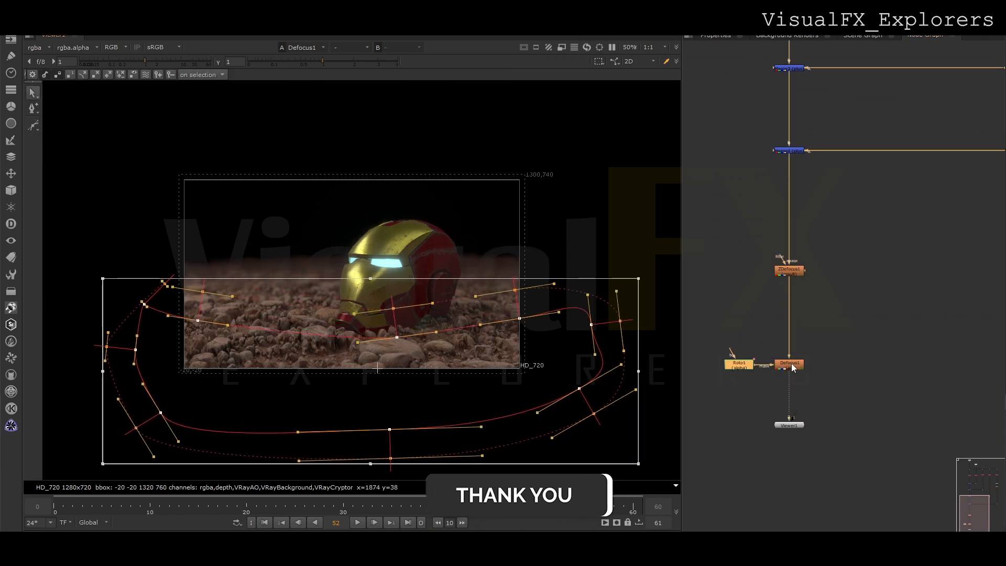
double_click(790, 364)
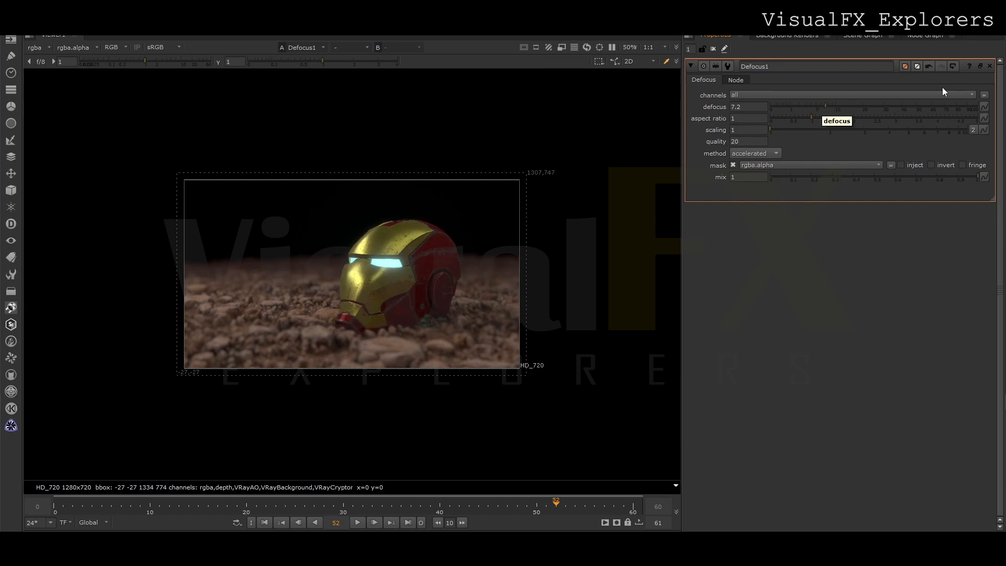
Open Roto1 and reshape the points at the foreground mask's left end at frame 52.
left_click(925, 37)
double_click(740, 363)
left_click(191, 320)
left_click_drag(217, 317, 238, 309)
left_click_drag(145, 304, 150, 265)
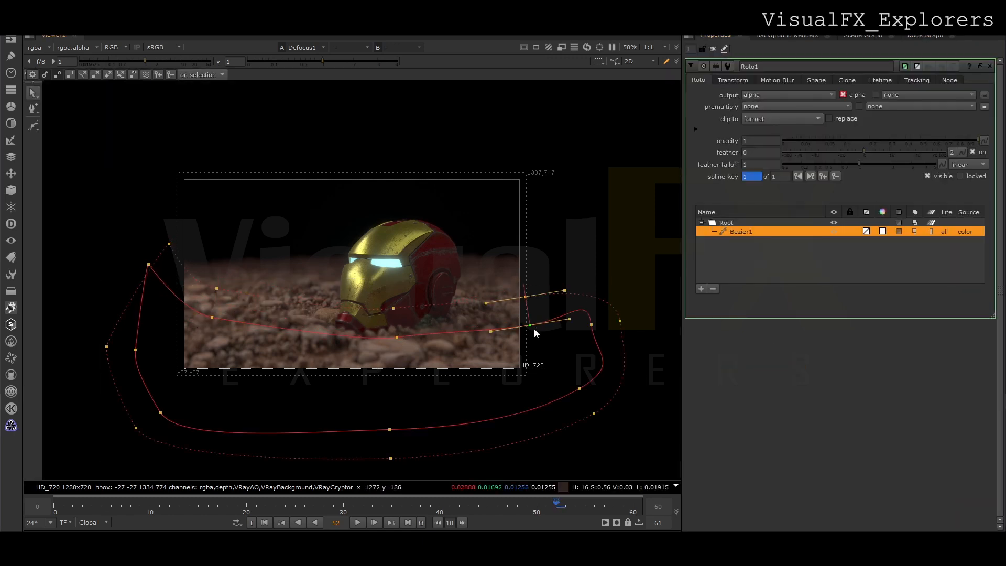
Route the Defocus1 mask connection through a dot, insert a Blur node below Roto1 and open its properties.
left_click(925, 36)
left_click_drag(762, 346, 735, 366, "ctrl")
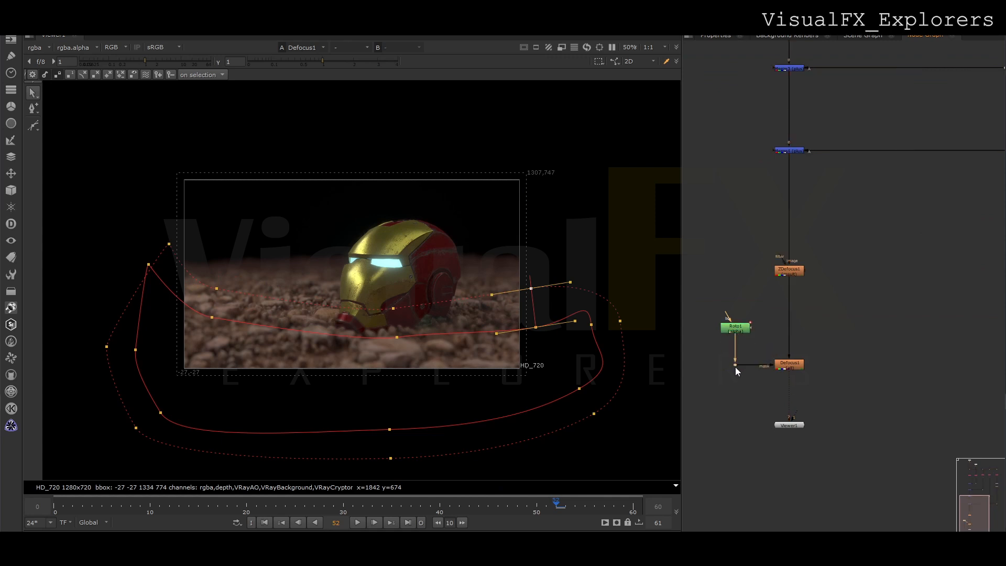
key("b")
left_click(925, 36)
double_click(732, 345)
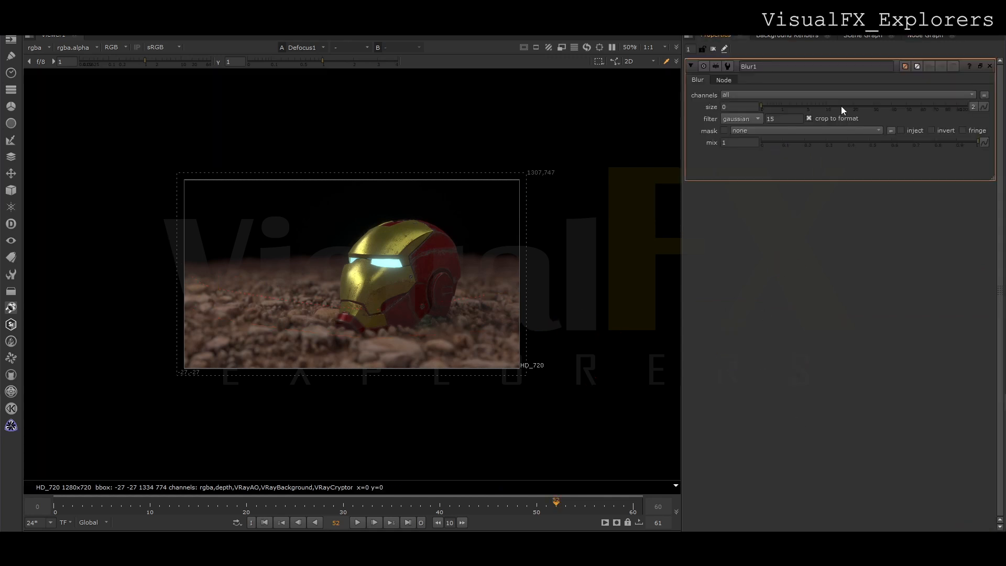
Select all points of the Roto1 shape and reposition the shape over the foreground rocks at frame 0.
left_click(917, 37)
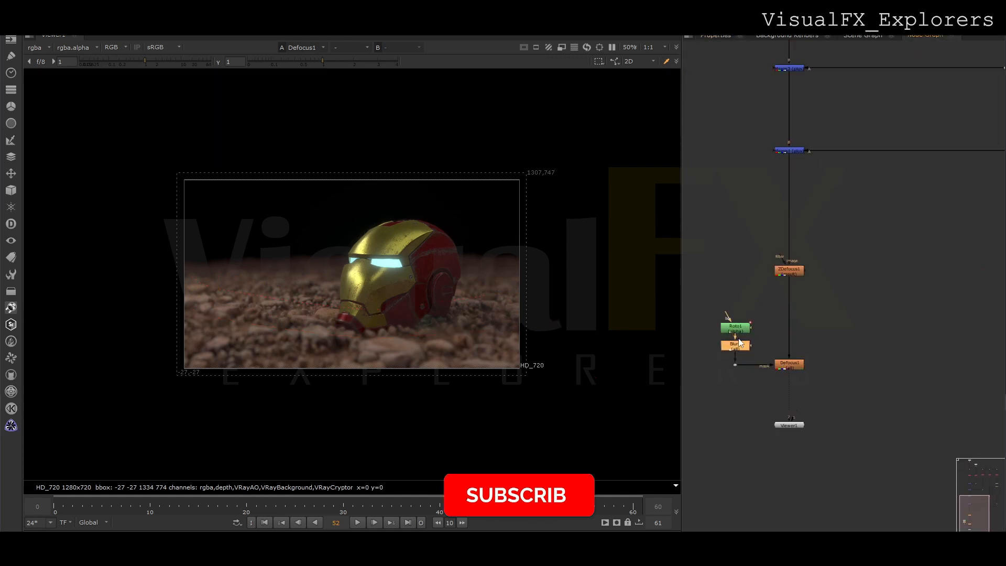
double_click(735, 328)
scroll(256, 339, "down", 2)
left_click_drag(135, 260, 540, 434)
left_click(55, 504)
left_click_drag(292, 382, 285, 372)
left_click_drag(527, 422, 519, 441)
scroll(378, 367, "up", 3)
scroll(382, 365, "down", 1)
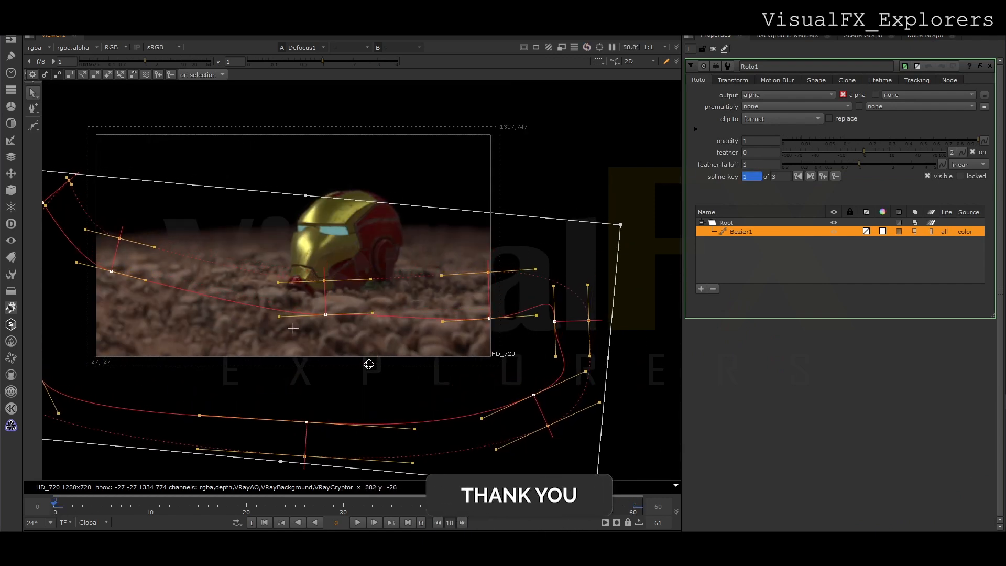
Key the roto shape's position at frames 21 and 38 so it follows the foreground rocks.
mouse_move(385, 362)
left_mouse_down()
mouse_move(397, 344)
mouse_move(393, 356)
mouse_move(366, 359)
mouse_move(381, 359)
left_mouse_up()
left_click(256, 505)
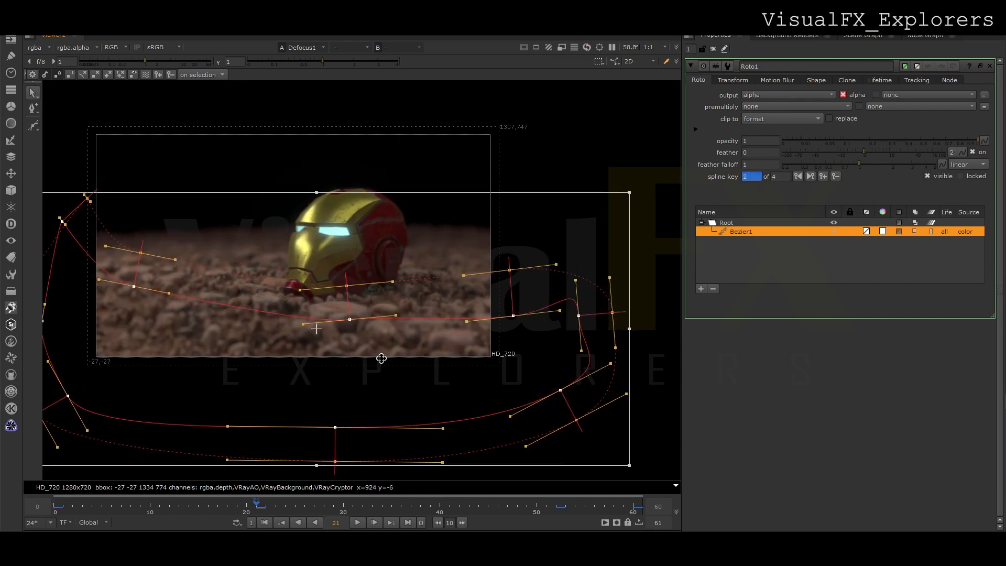
left_click(419, 505)
left_click_drag(424, 452, 428, 455)
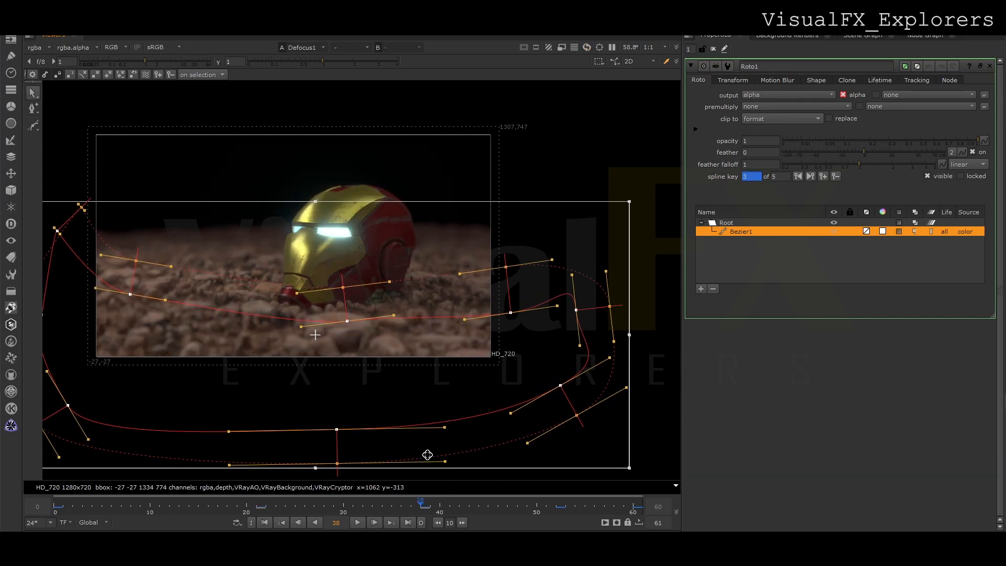
Close the open node properties and move the viewer node further below Defocus1.
left_click(713, 49)
scroll(400, 352, "down", 3)
scroll(398, 393, "up", 5)
left_click_drag(61, 509, 134, 502)
left_click(918, 35)
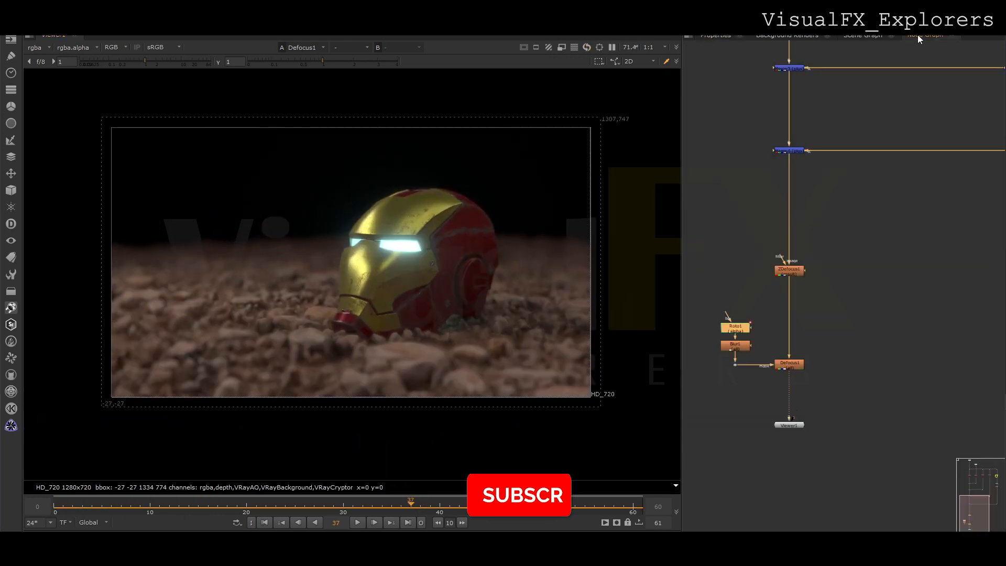
left_click(794, 430)
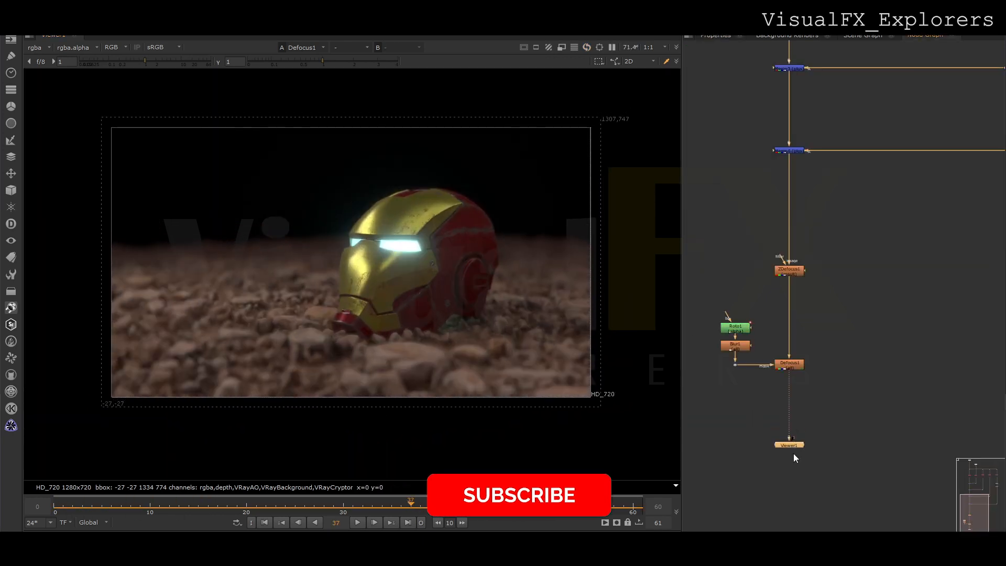
key("Tab")
type("ceo")
key("BackSpace")
key("BackSpace")
type("ro")
left_click(724, 439)
left_click(918, 38)
left_click_drag(762, 423, 780, 419)
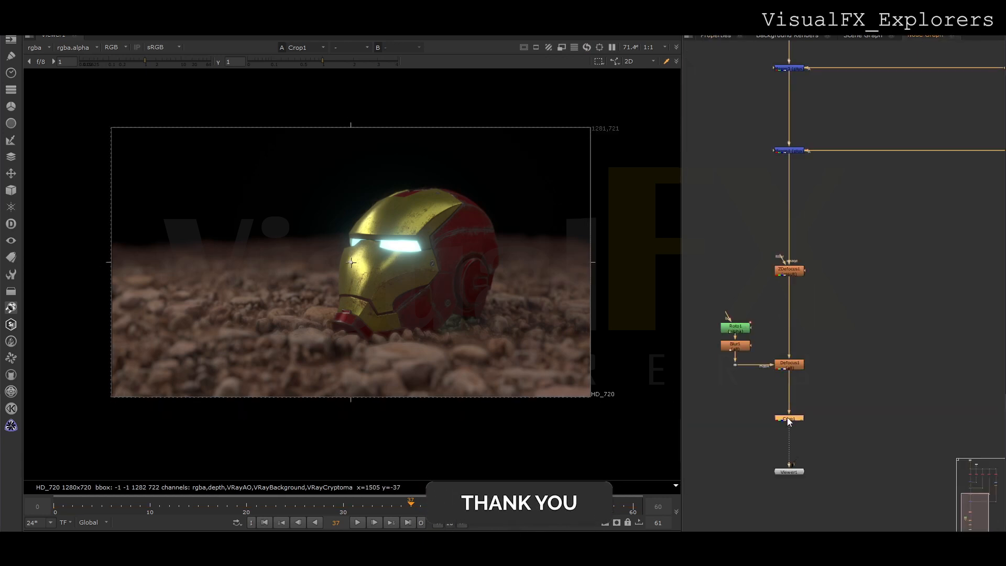
key("Delete")
Insert a Crop node between Defocus1 and the viewer.
key("Tab")
type("cro")
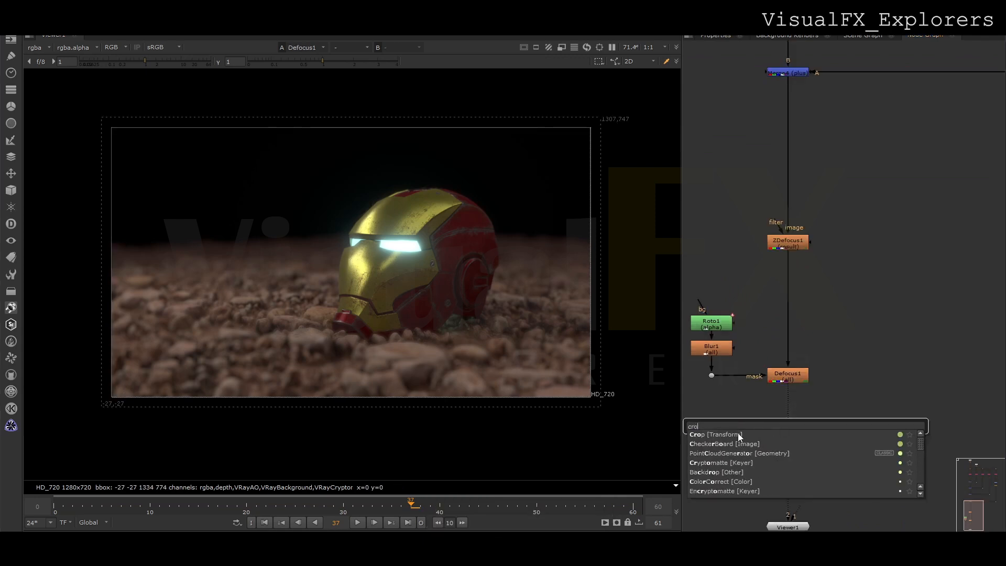
left_click(739, 434)
left_click(921, 38)
left_click_drag(778, 426, 791, 442)
Crop the image's lower and upper edges to a widescreen strip, with y at 92 and t at about 626.
left_click_drag(344, 401, 350, 362)
left_click_drag(353, 127, 358, 164)
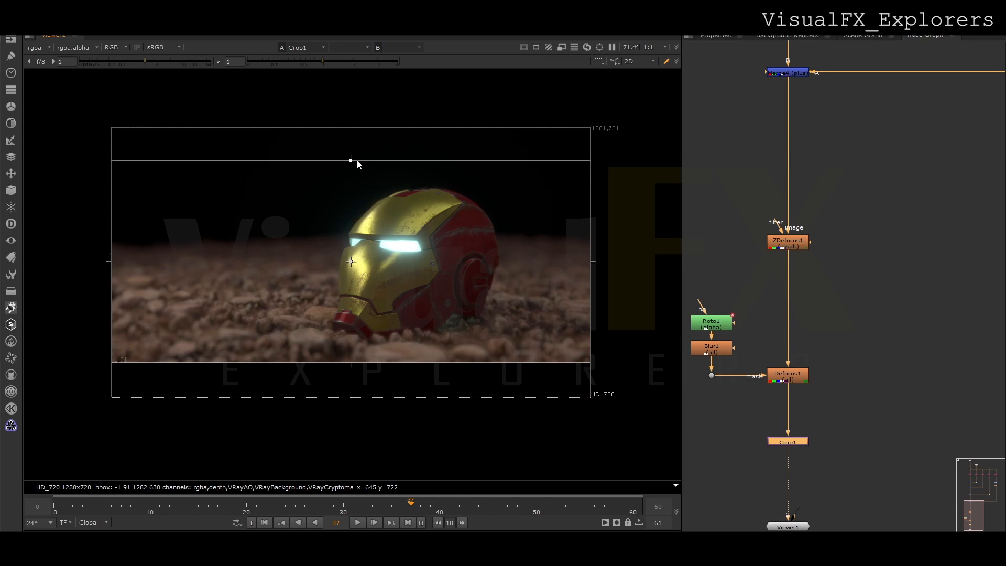
left_click(714, 37)
left_click(713, 49)
left_click(912, 36)
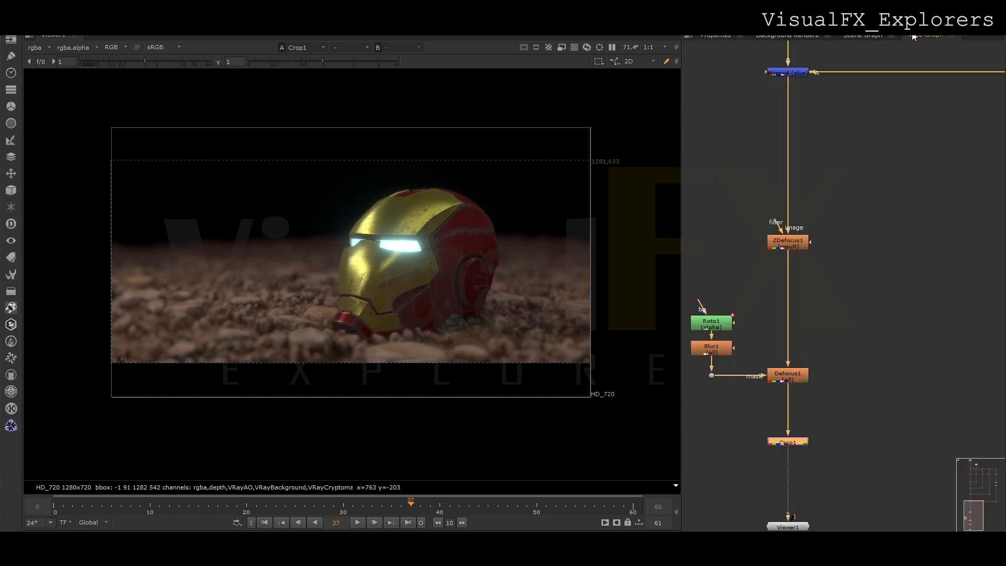
double_click(780, 442)
left_click_drag(351, 161, 351, 163)
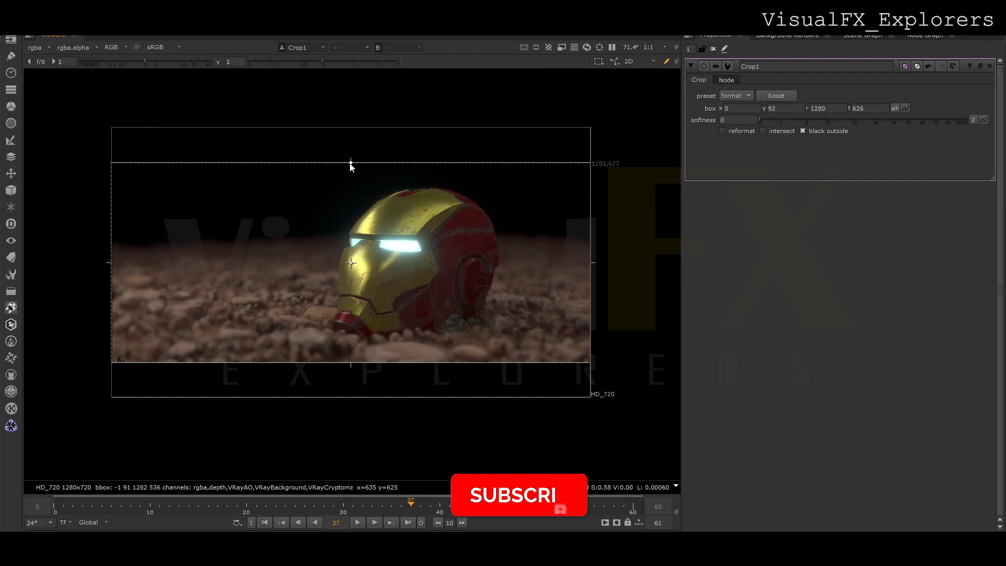
Close the crop properties and play the cropped composite from frame 0 to check the sequence.
left_click(713, 49)
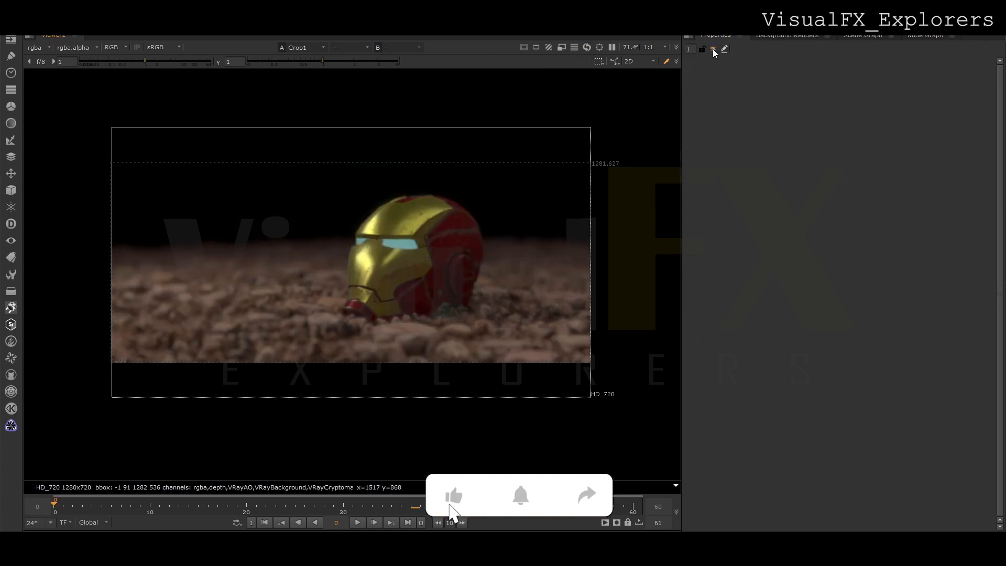
left_click(358, 522)
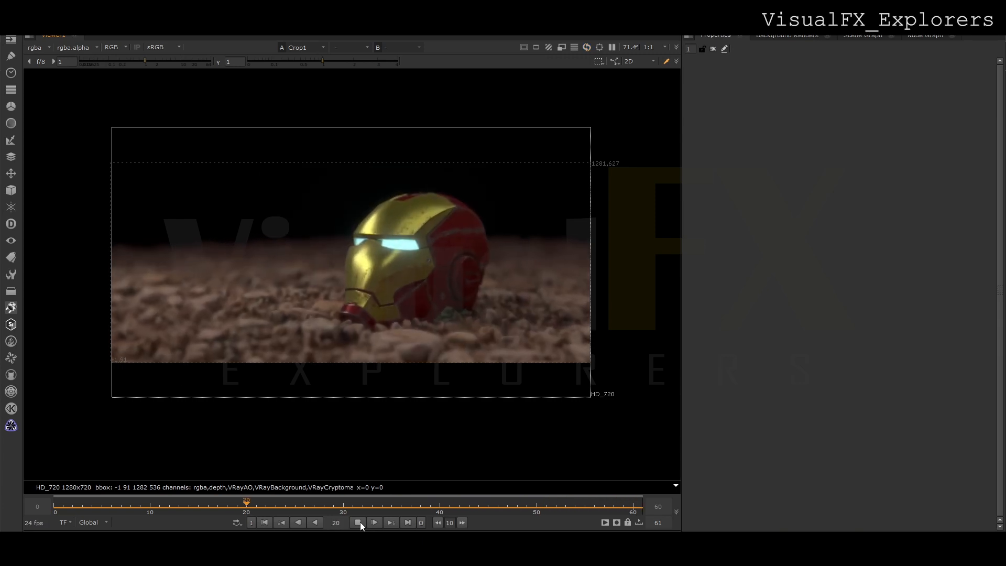
left_click(360, 522)
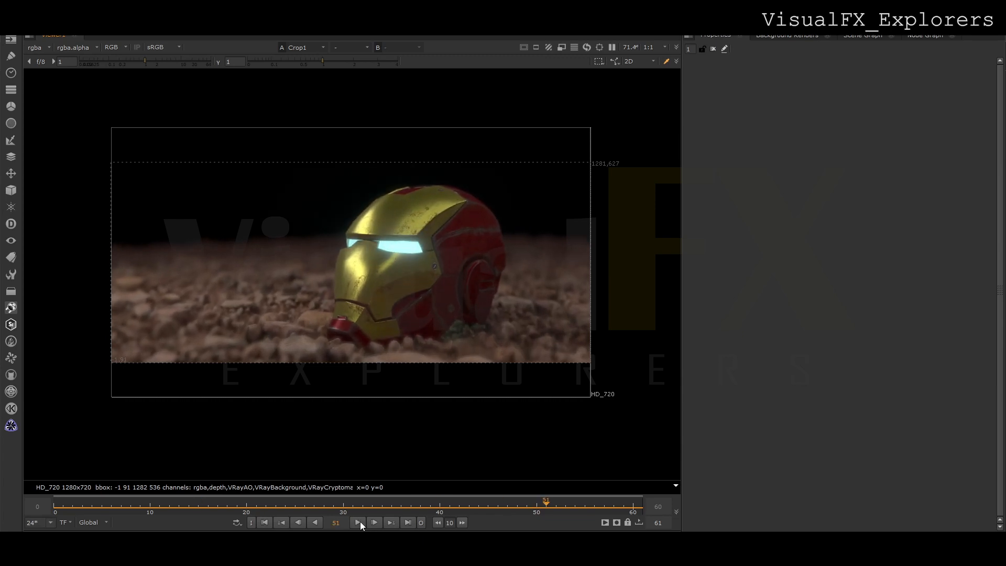
Add a Cryptomatte node fed from the first Read node's output and show it in the viewer.
left_click(925, 35)
scroll(886, 241, "down", 4)
scroll(863, 219, "up", 6)
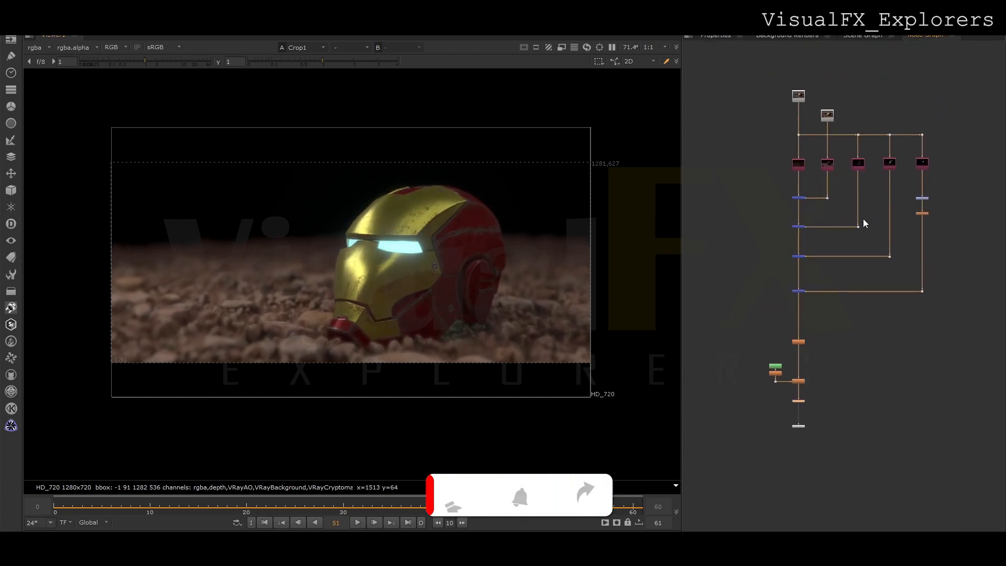
key("1")
scroll(810, 182, "down", 2)
key("Tab")
type("cry")
left_click(742, 234)
left_click(925, 35)
left_click_drag(755, 221, 820, 175)
key("1")
Pick the ground plane, Plane001, as the matte in Cryptomatte1.
double_click(758, 225)
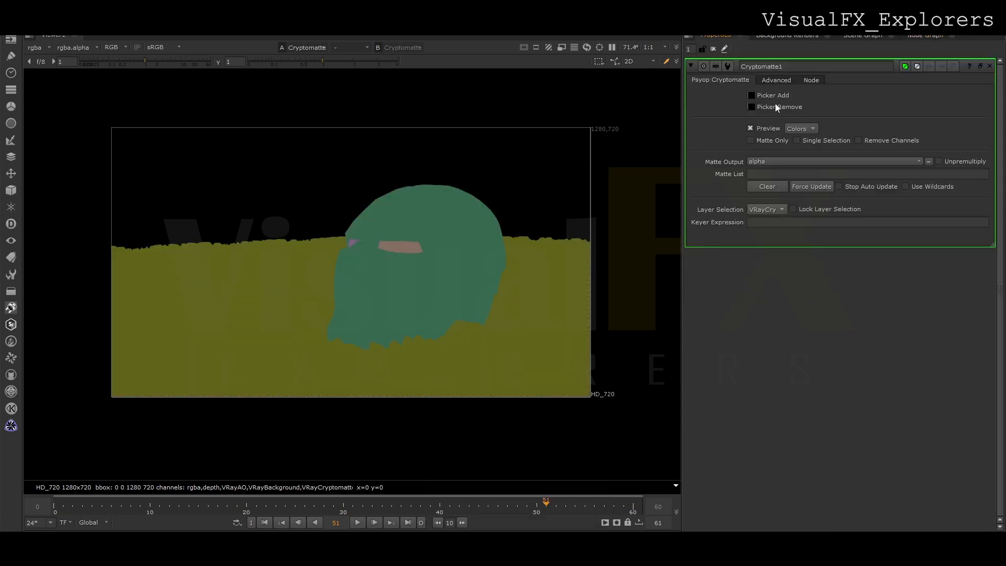
left_click(541, 269, "ctrl")
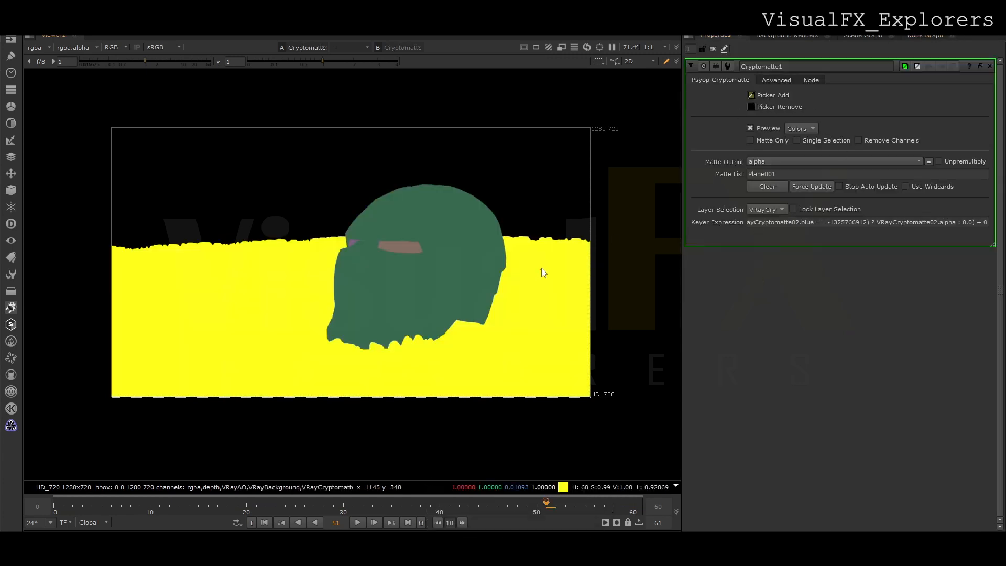
left_click(926, 35)
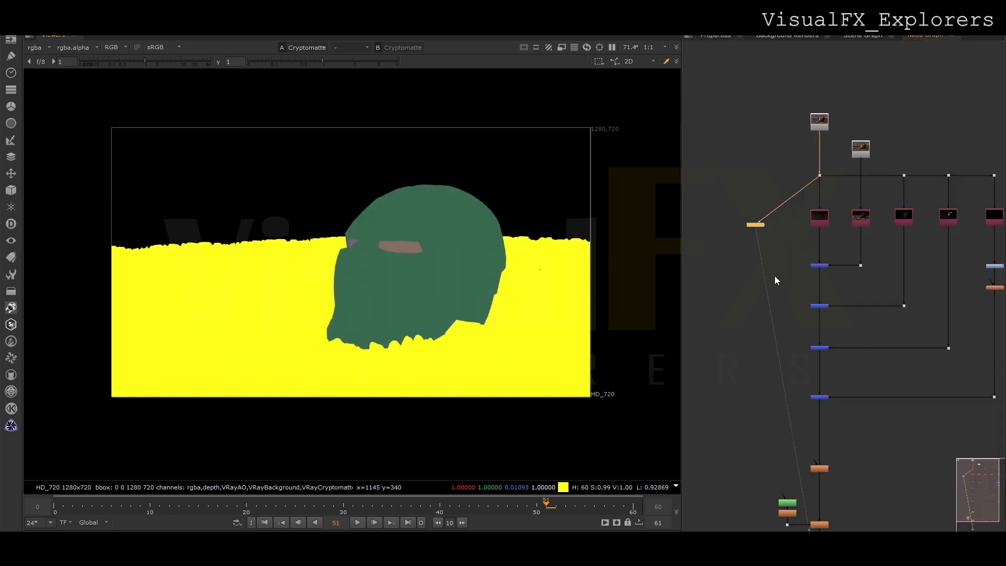
Insert a Grade node in the second Read's branch below its shuffle and mask it with Cryptomatte1.
scroll(860, 248, "up", 2)
left_click(847, 244)
key("g")
left_click(925, 36)
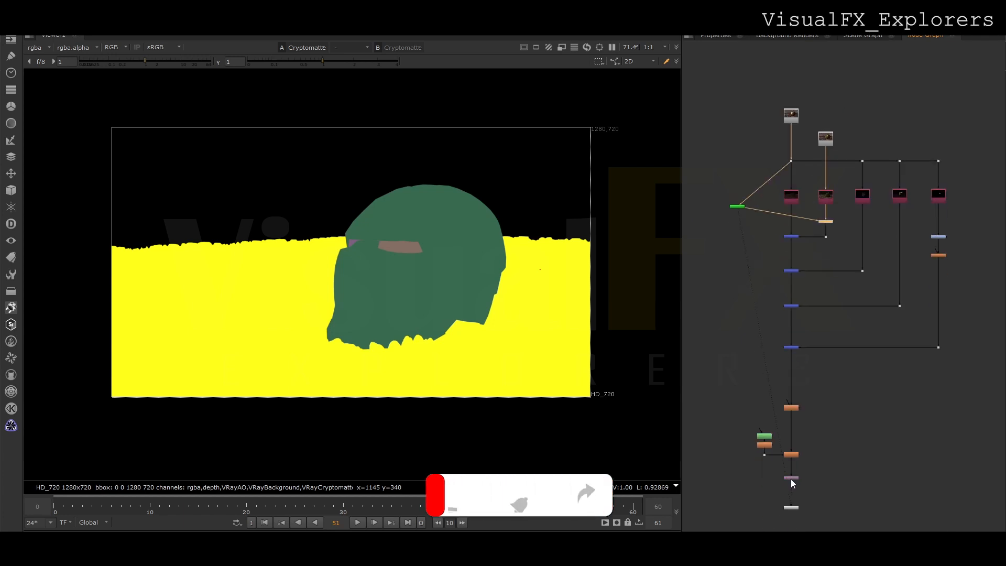
Show the Crop1 output in the viewer and open the properties of the matte-masked Grade2.
left_click(791, 478)
key("1")
key("a")
scroll(823, 221, "up", 3)
double_click(828, 218)
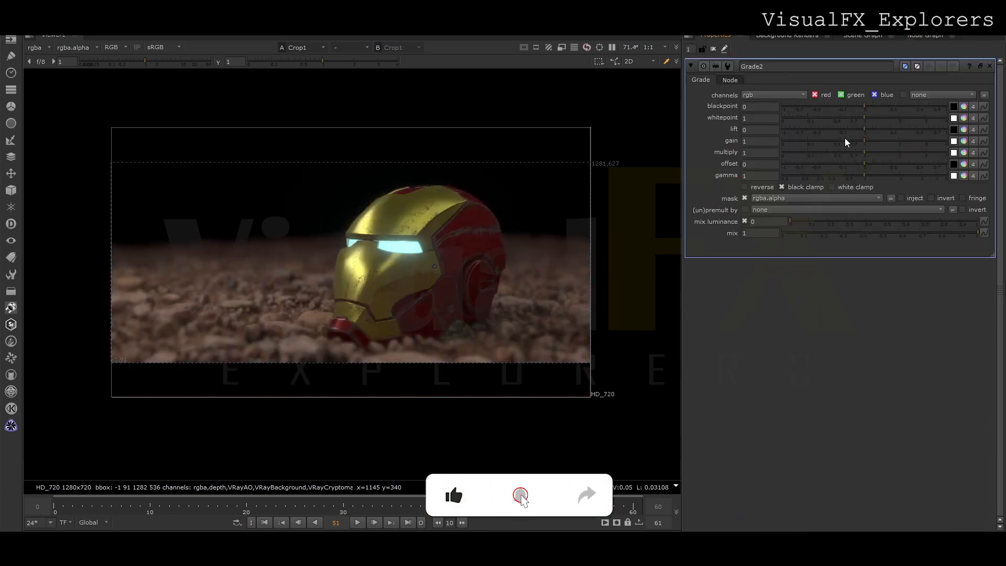
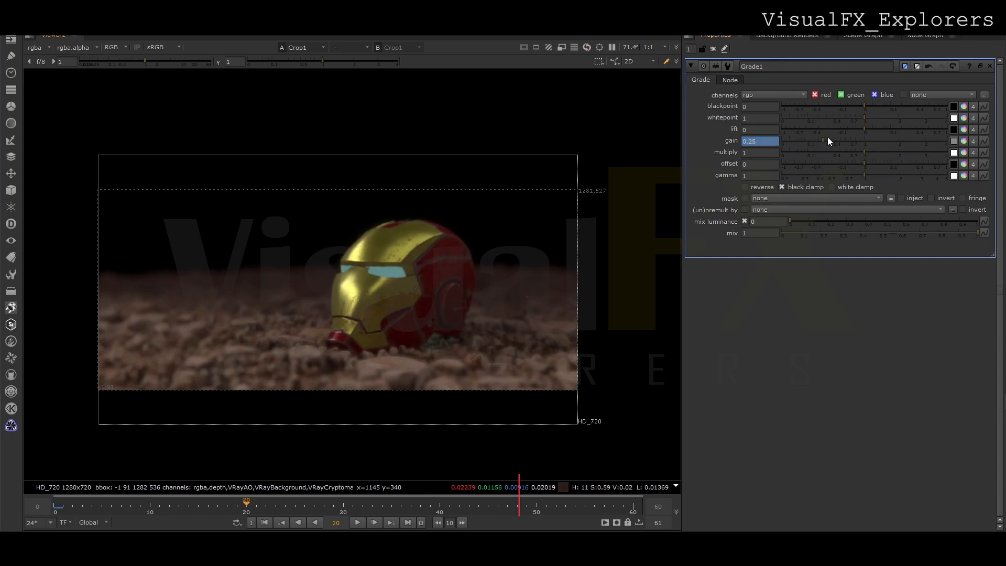
Raise the gain of Grade1 at frame 20.
left_click_drag(819, 139, 842, 142)
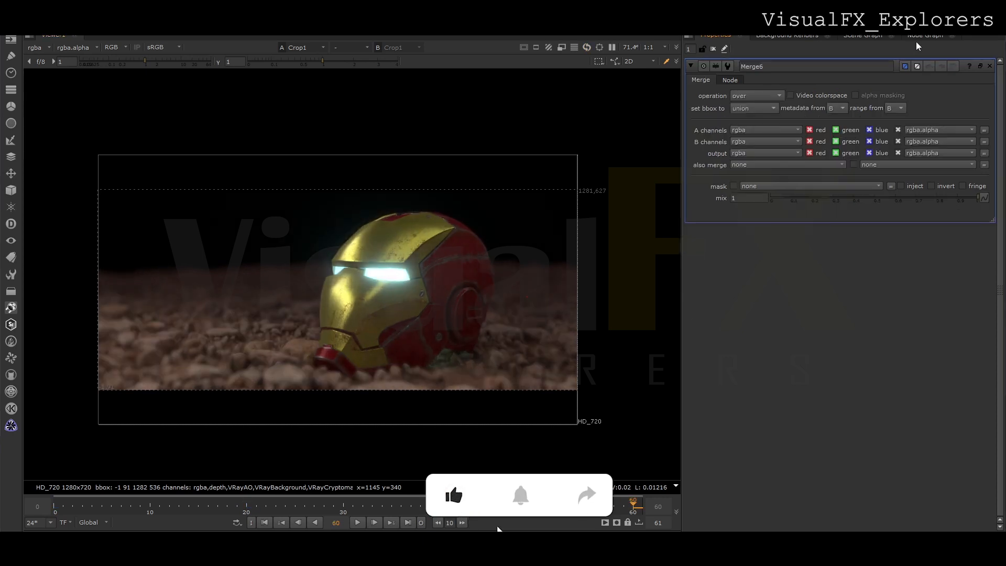
Insert Merge6 between Defocus1 and Crop1, and connect its A input to the flare's Reformat1 through a corner dot.
left_click(925, 35)
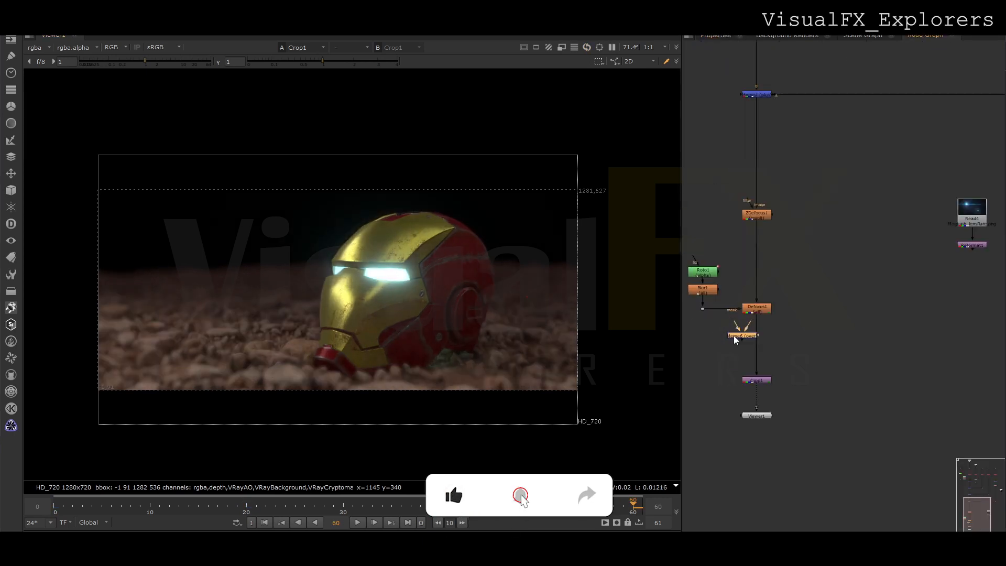
left_click_drag(753, 354, 970, 245)
left_click_drag(862, 299, 970, 353, "ctrl")
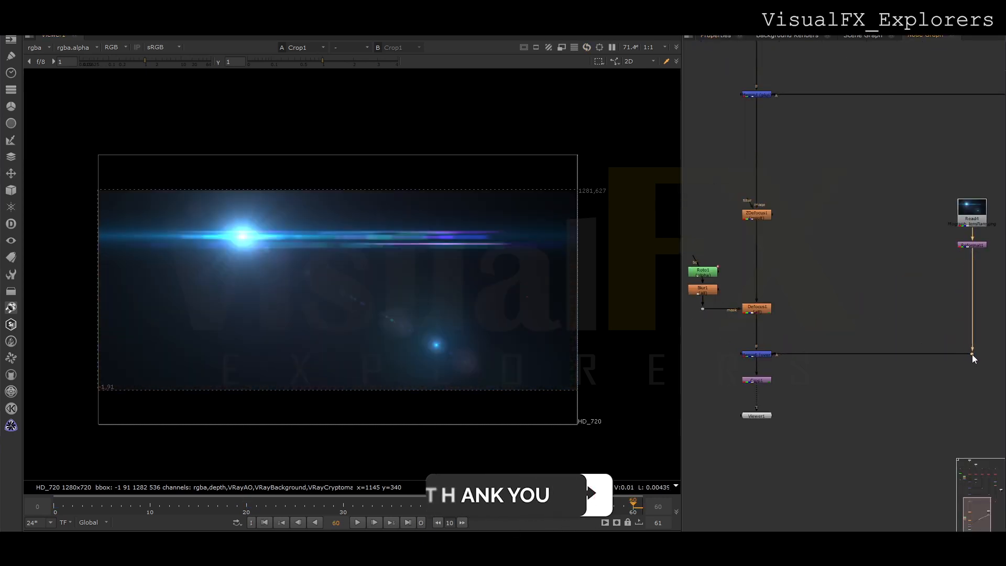
Set the Merge6 operation to plus.
double_click(749, 354)
left_click(744, 96)
left_click(763, 269)
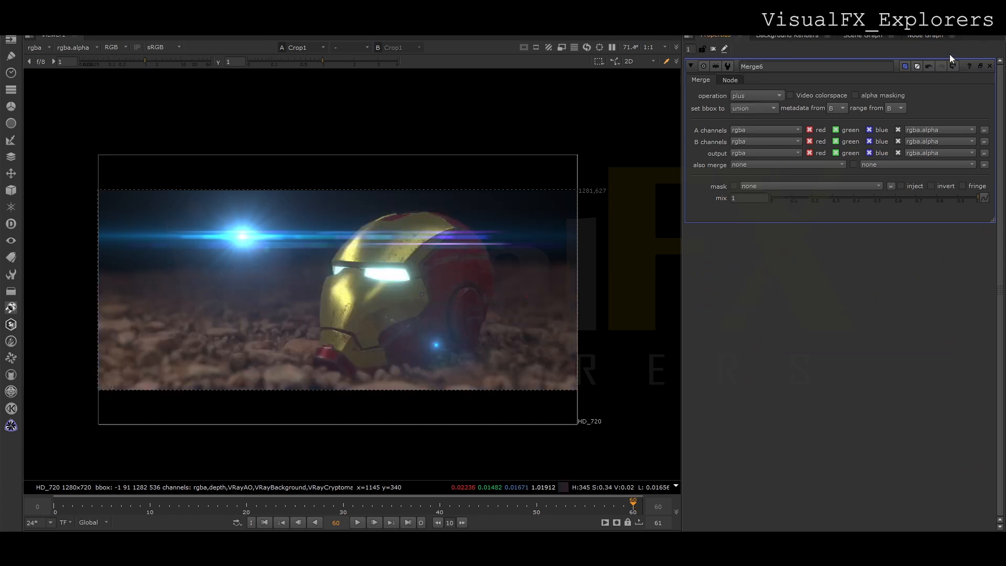
Insert a Transform node below Reformat1 in the lens flare branch.
left_click(930, 37)
left_click(911, 295)
key("t")
left_click(933, 38)
left_click_drag(911, 295, 973, 292)
Enable flop in Reformat1 to mirror the lens flare horizontally.
double_click(975, 248)
left_click(816, 132)
left_click(821, 132)
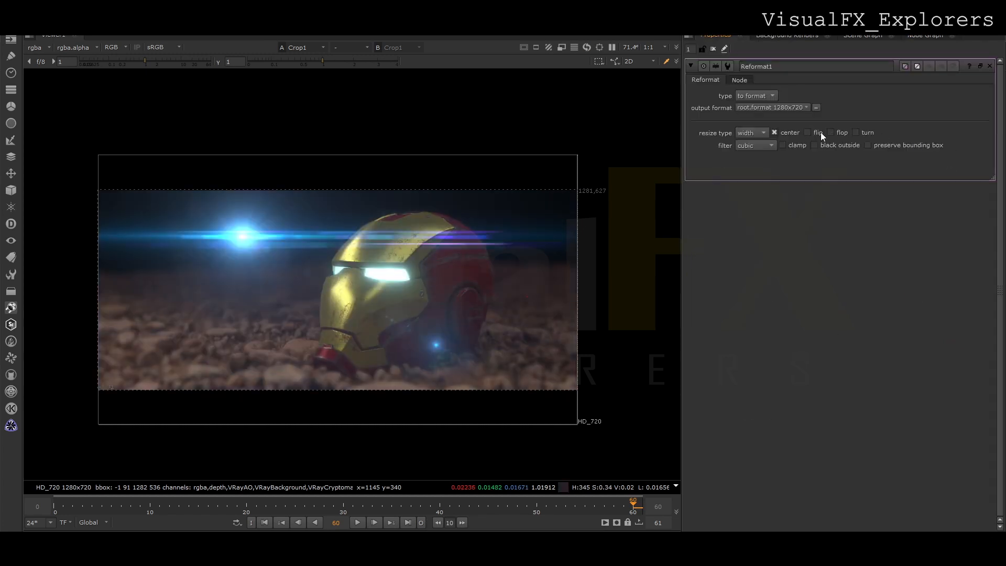
left_click(831, 132)
Enlarge the lens flare in Transform1 and move its bright core onto the helmet's glowing eye.
left_click(916, 35)
double_click(972, 293)
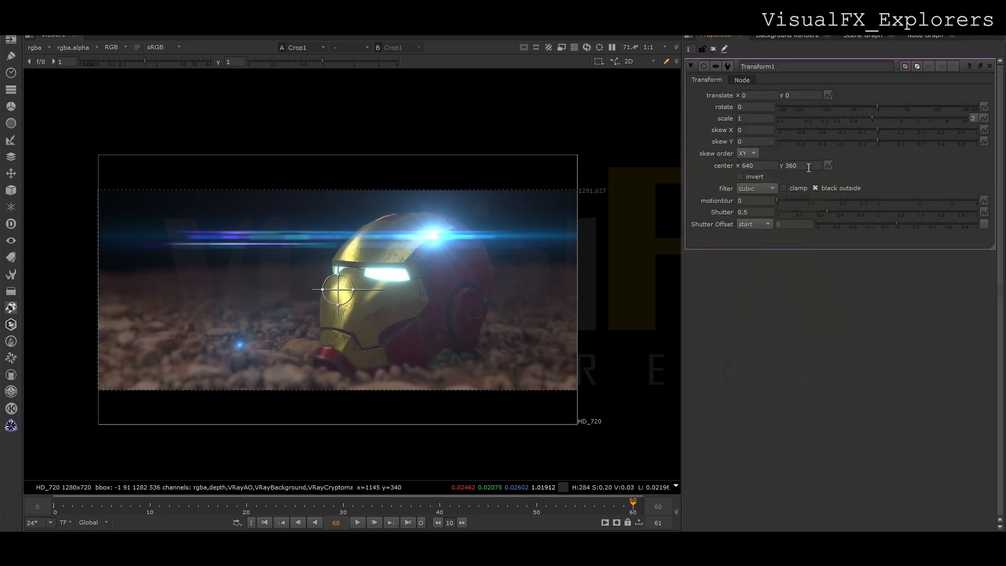
left_click(875, 118)
left_click_drag(336, 288, 295, 333)
Set Transform1's scale to 1.4 and realign the flare on the eye at about -184, -159.
left_click(925, 35)
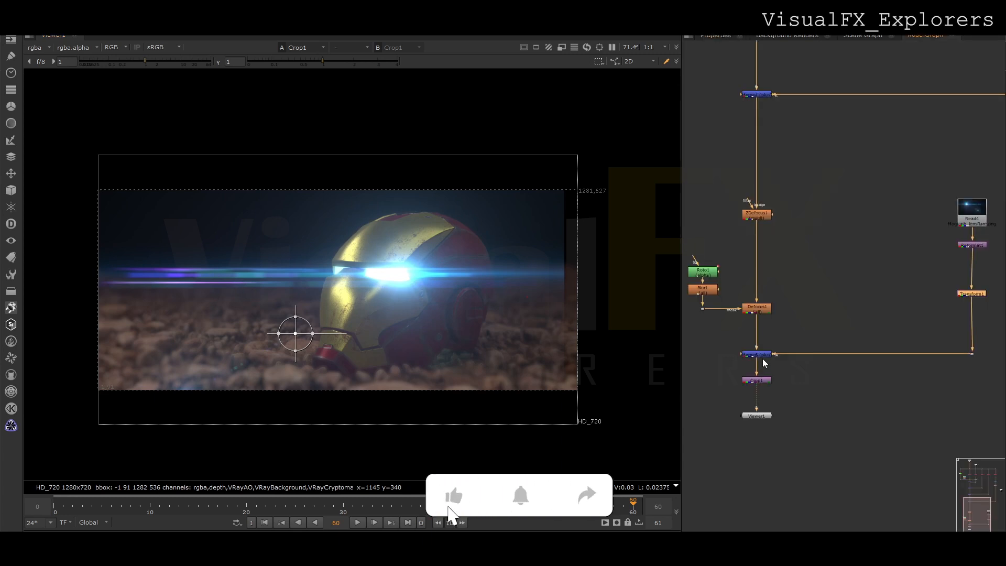
double_click(973, 294)
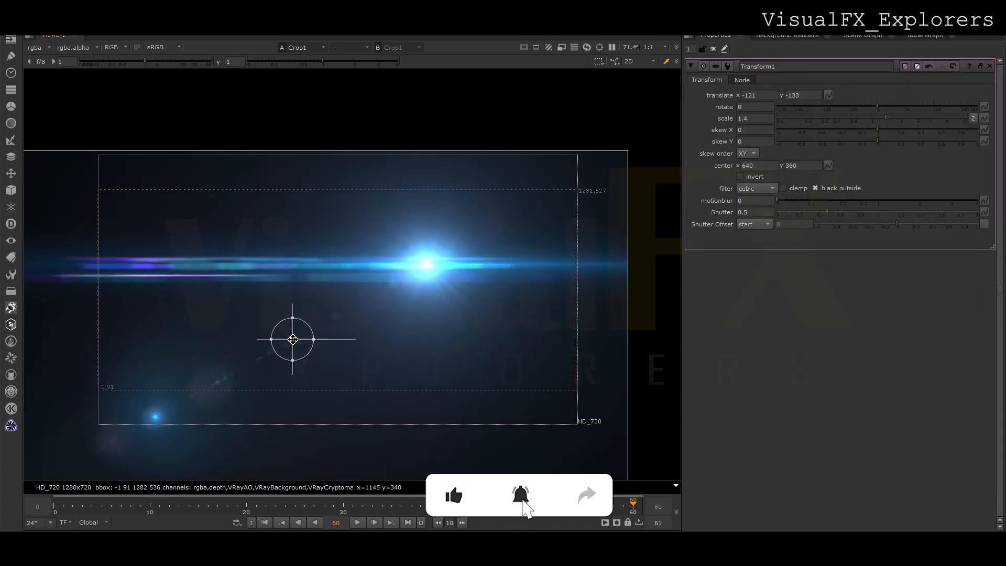
left_click_drag(279, 346, 269, 350)
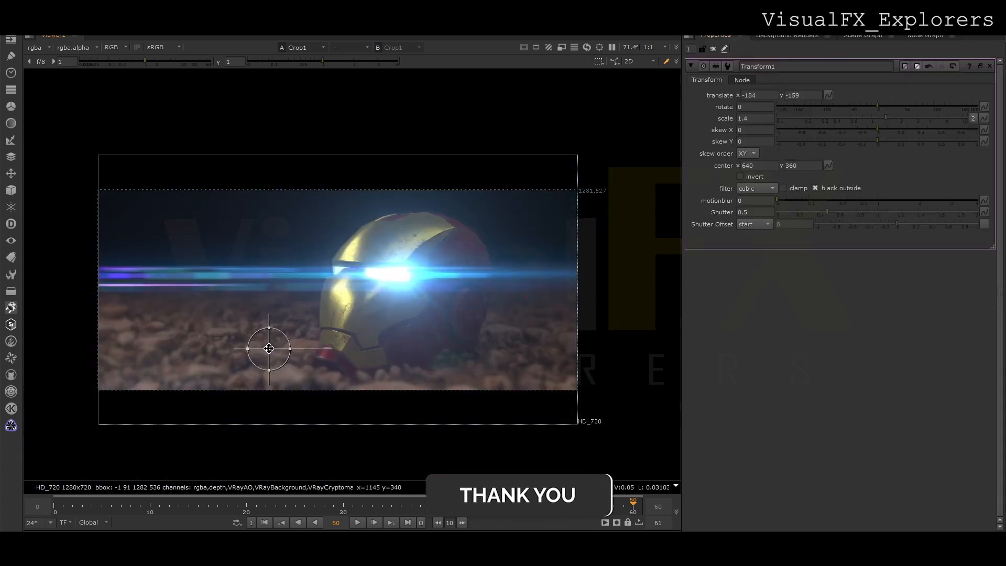
Reduce the Merge6 mix to 0.065 to weaken the lens flare.
left_click(913, 37)
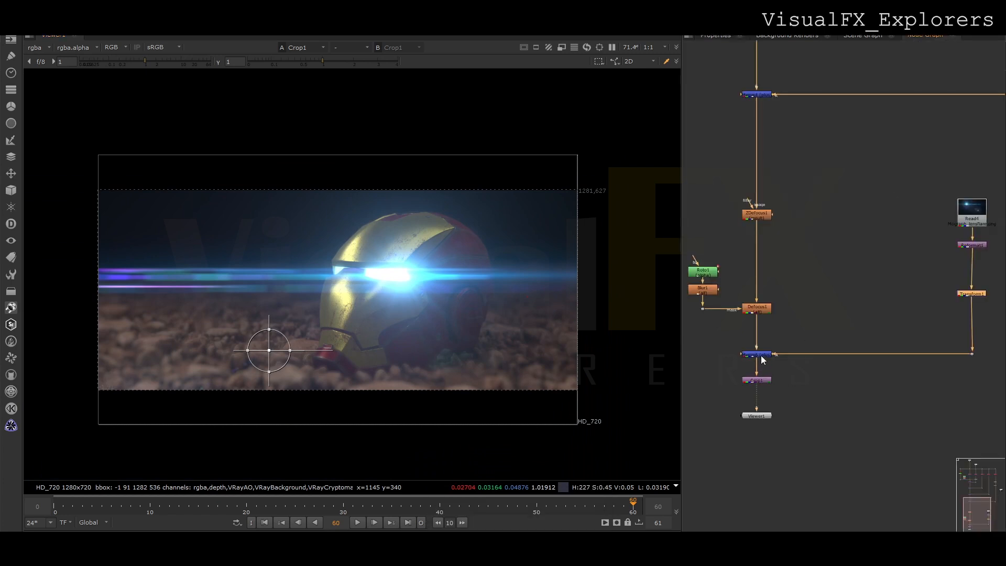
double_click(758, 353)
left_click_drag(819, 199, 782, 200)
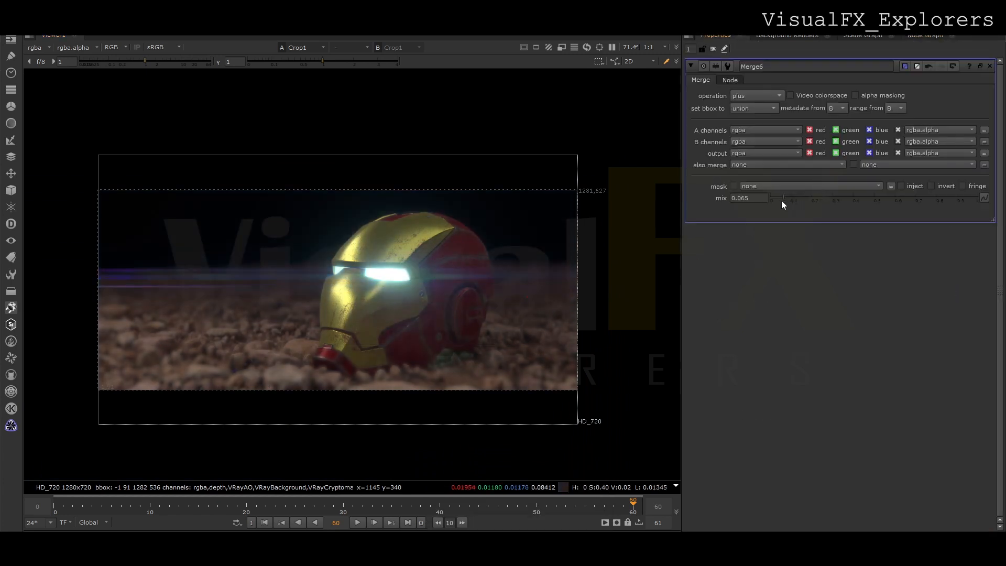
Add a Saturation node below Transform1 on the lens flare branch and adjust its saturation.
left_click(783, 200)
left_click(918, 35)
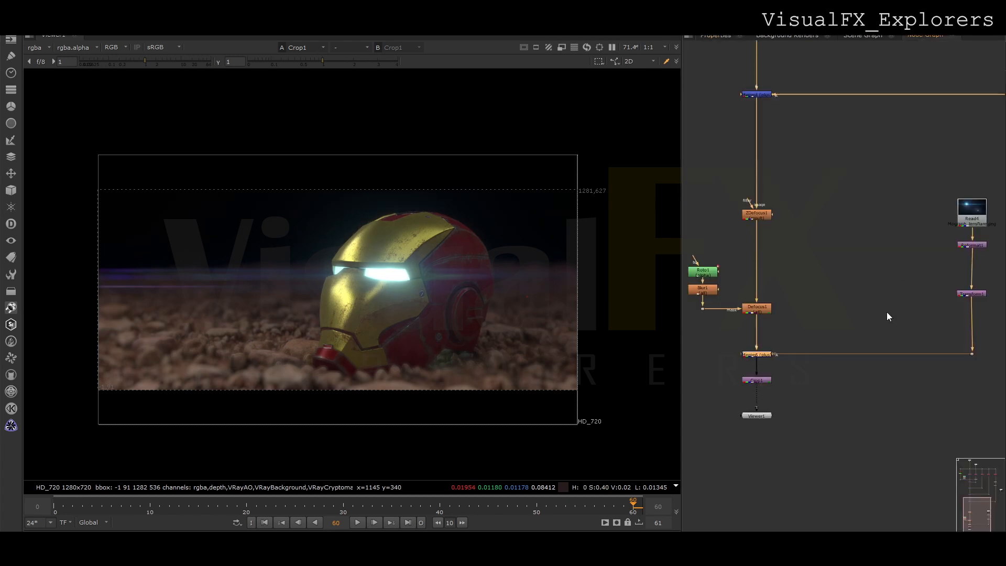
key("Tab")
type("sat")
key("Return")
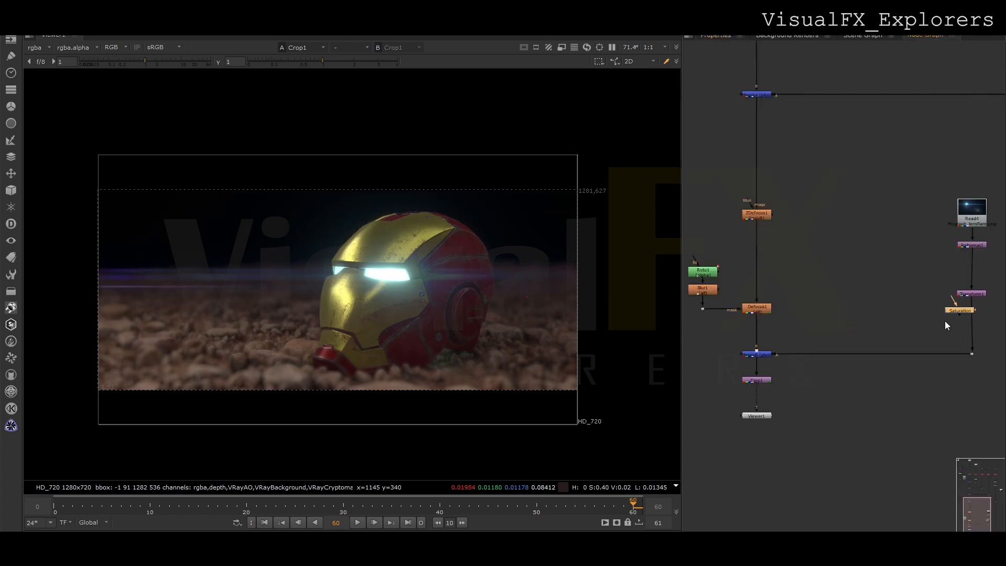
double_click(966, 321)
left_click_drag(857, 106, 854, 108)
Insert a HueCorrect node below the Saturation node on the lens flare branch and open its properties.
left_click(925, 35)
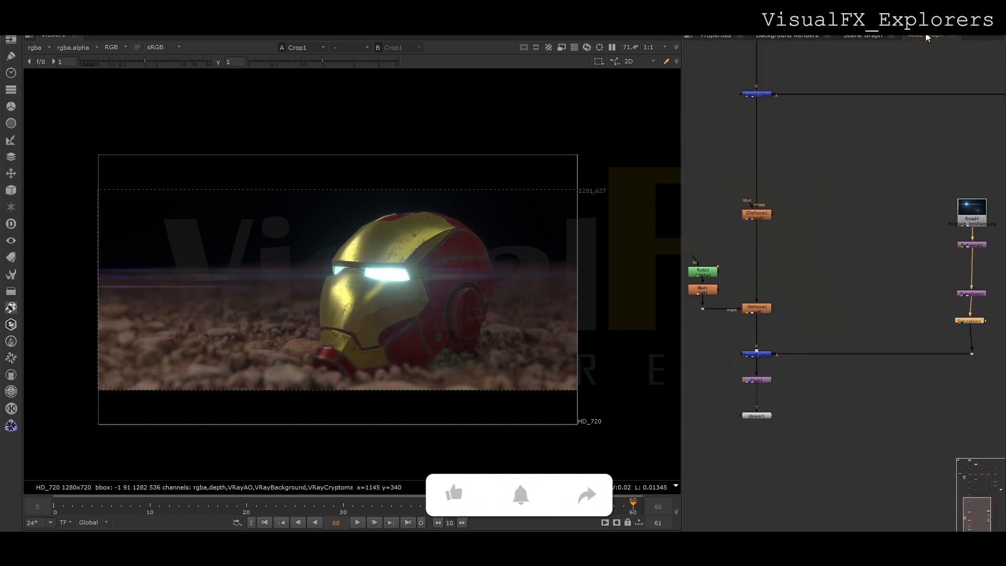
key("Tab")
type("hue")
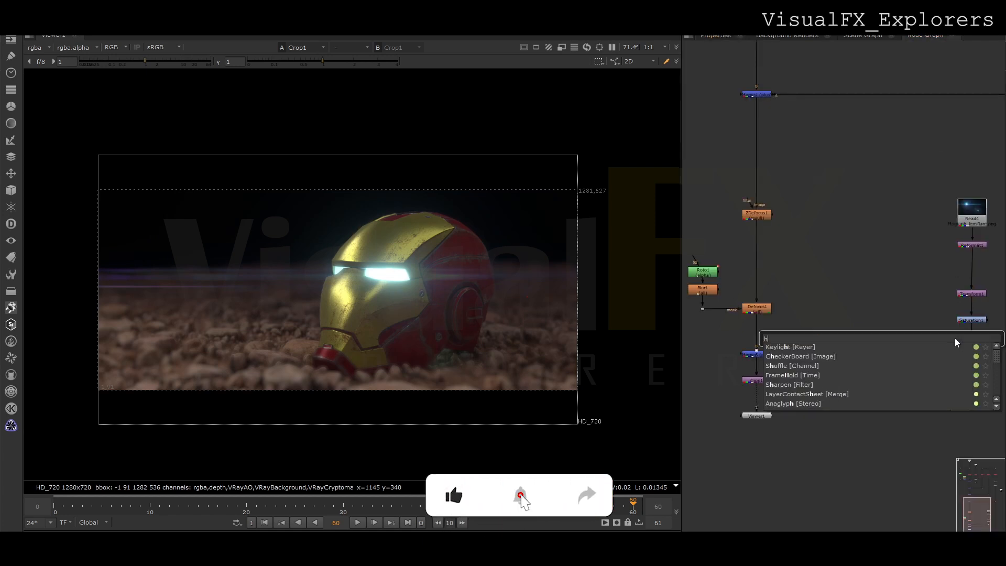
key("Return")
left_click(925, 35)
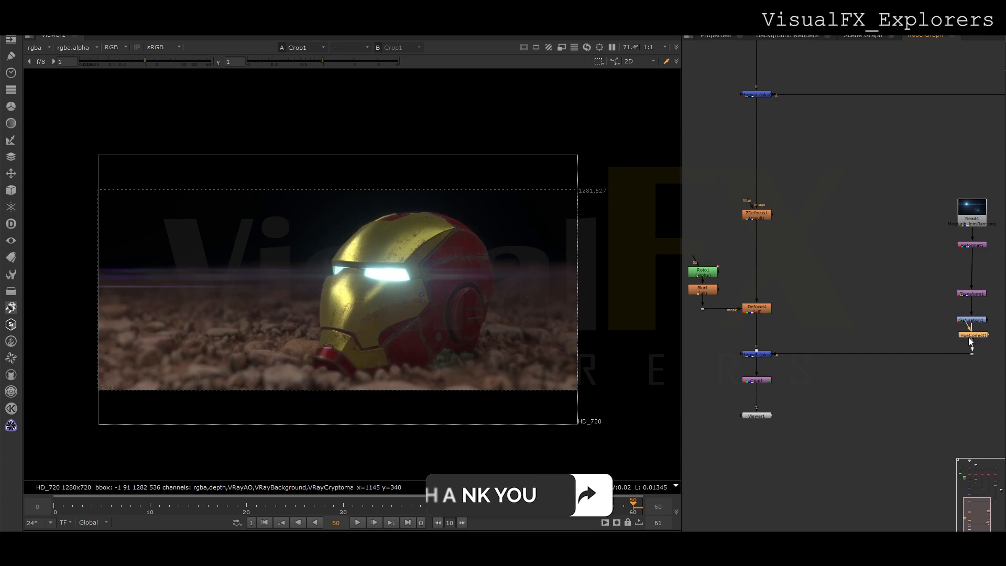
double_click(966, 337)
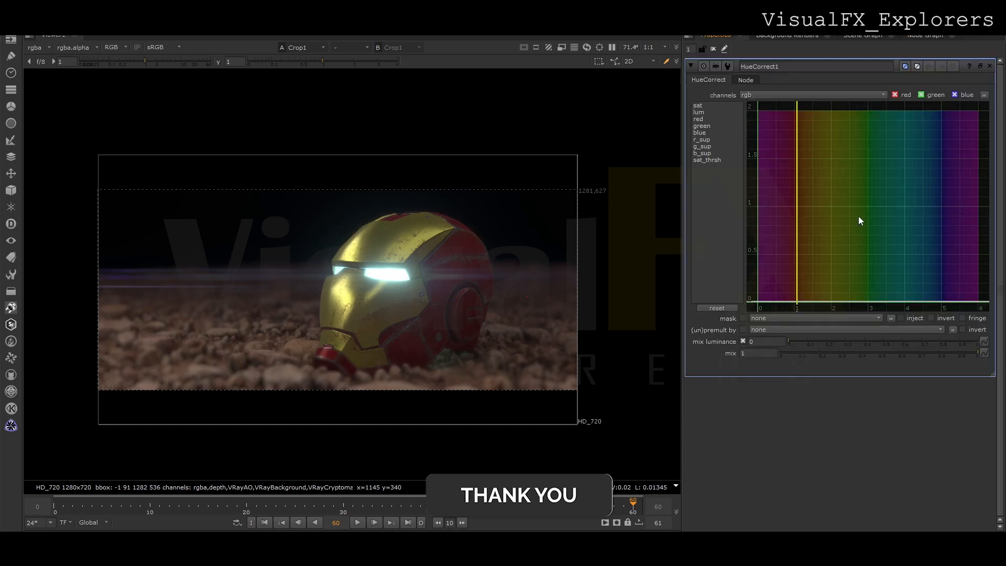
Lower HueCorrect1's blue curve to about 0.79 at hue 4 and also pull down the point at hue 5.
left_click(703, 133)
left_click_drag(899, 178, 893, 229)
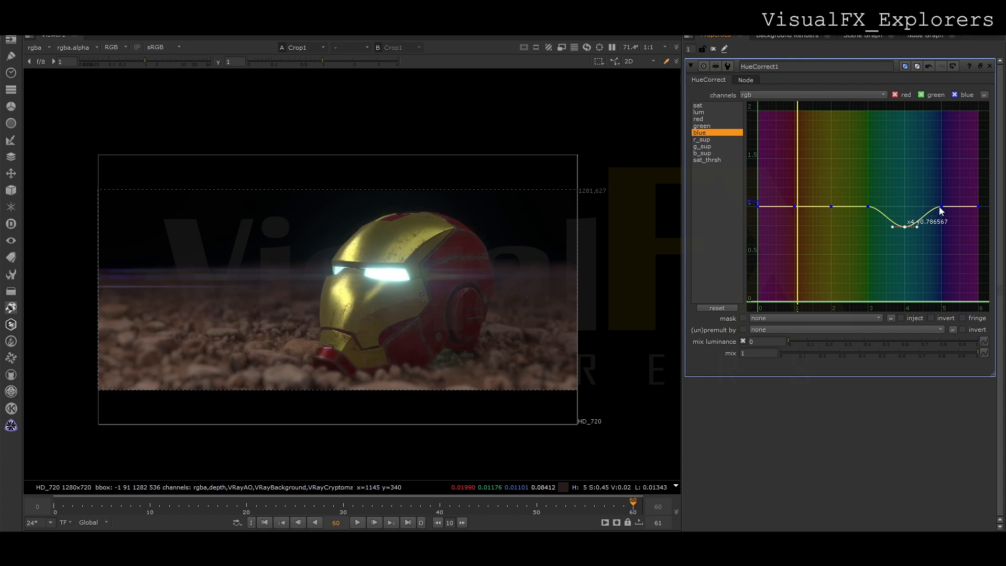
left_click_drag(934, 160, 932, 220)
Raise the Merge6 mix to 0.15 to strengthen the lens flare.
left_click(926, 35)
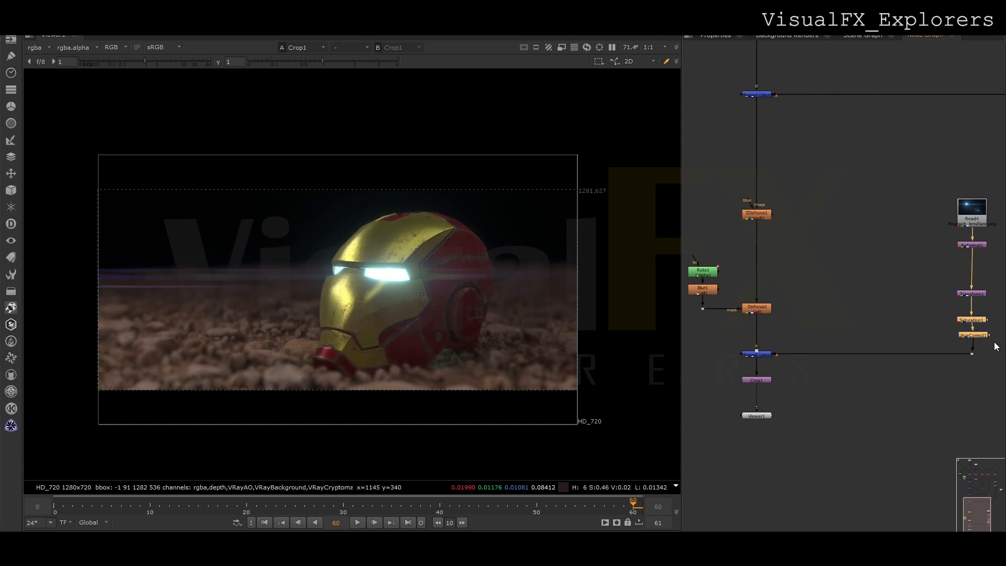
double_click(754, 355)
left_click(801, 197)
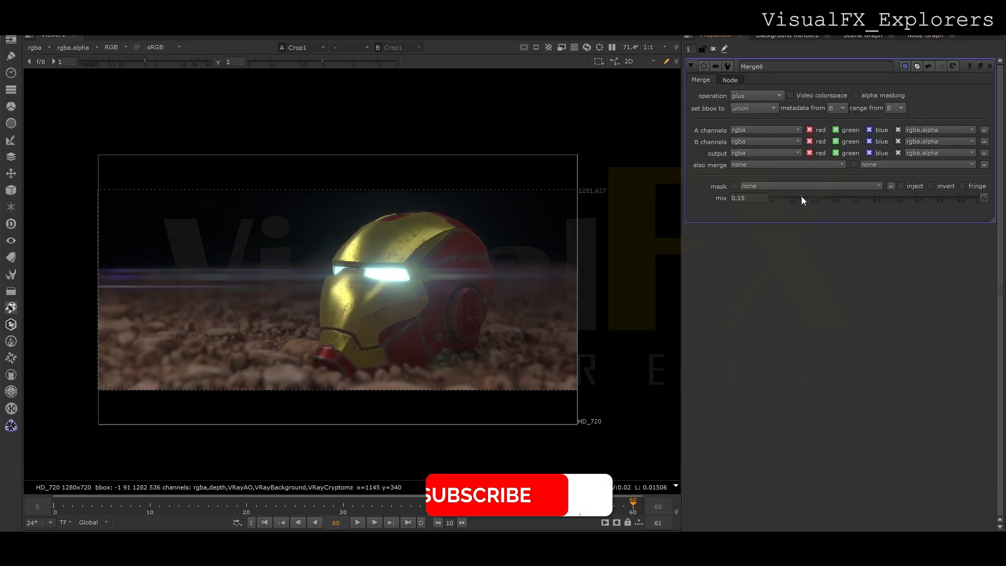
Insert a Blur node below HueCorrect1 on the flare branch and set its size to 3.5.
left_click(926, 35)
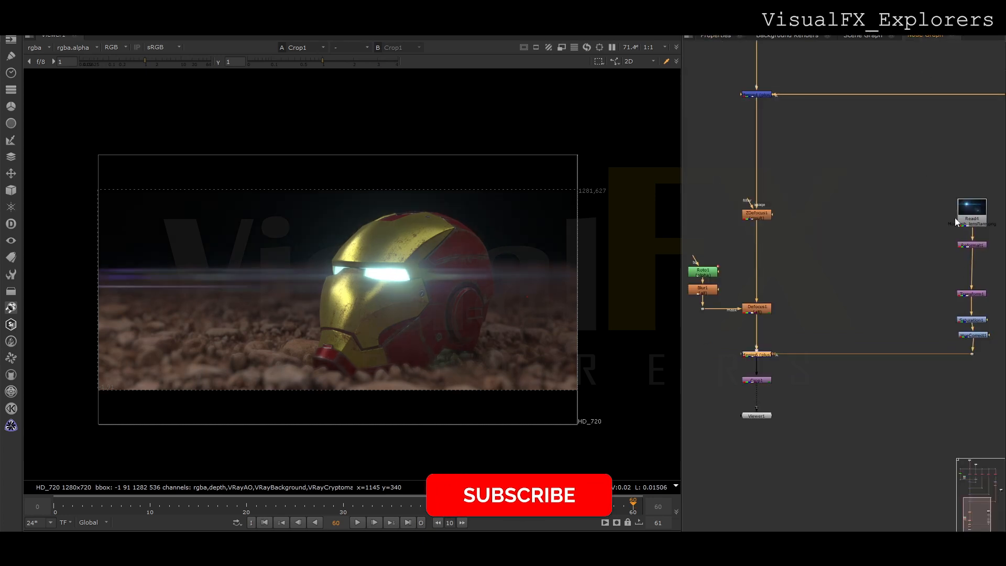
left_click_drag(970, 341, 968, 315, "ctrl")
left_click(944, 307)
key("b")
left_click(926, 35)
double_click(969, 315)
left_click(802, 105)
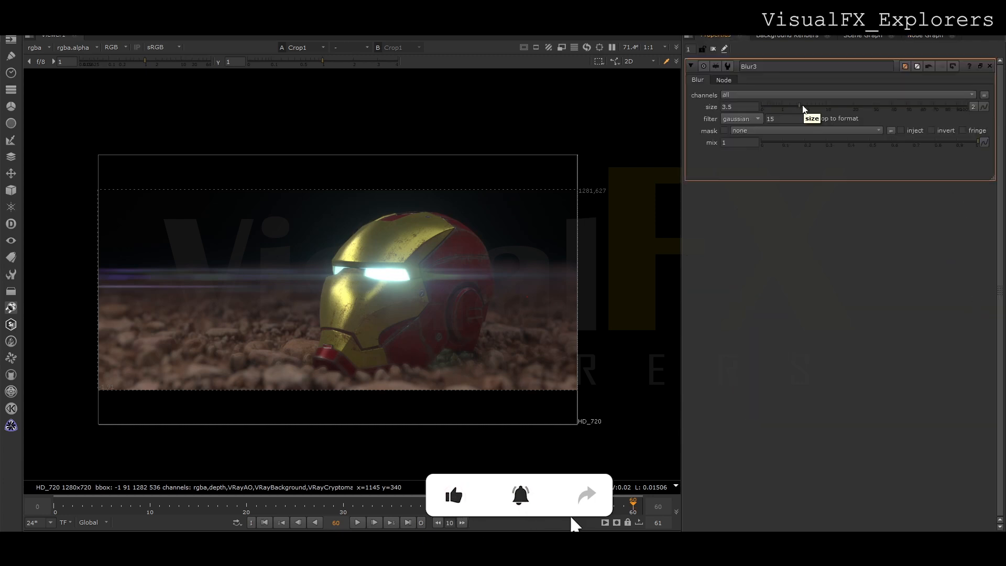
Lower the Merge6 mix to about 0.05 to soften the blurred flare.
left_click(923, 34)
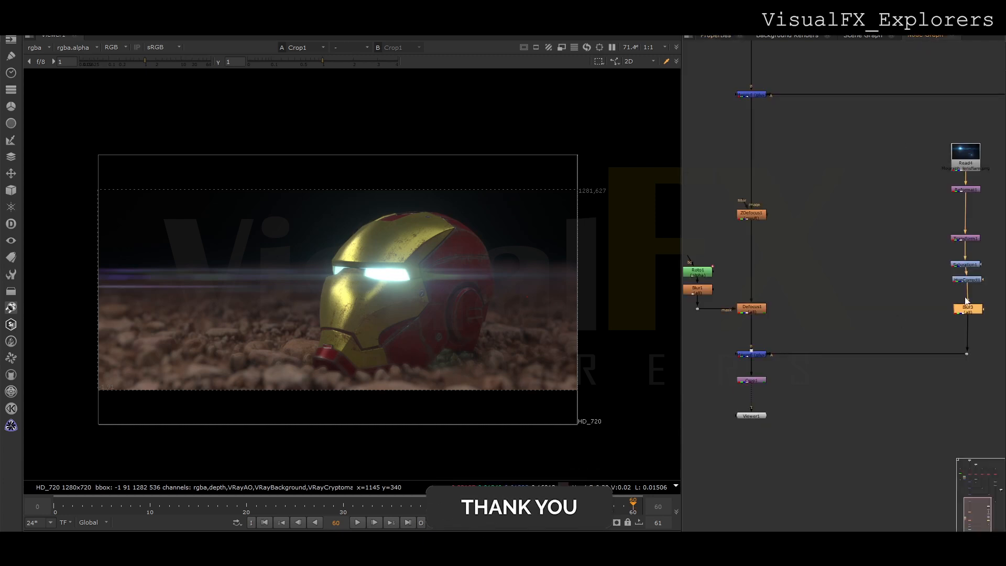
double_click(754, 354)
left_click_drag(837, 197, 788, 197)
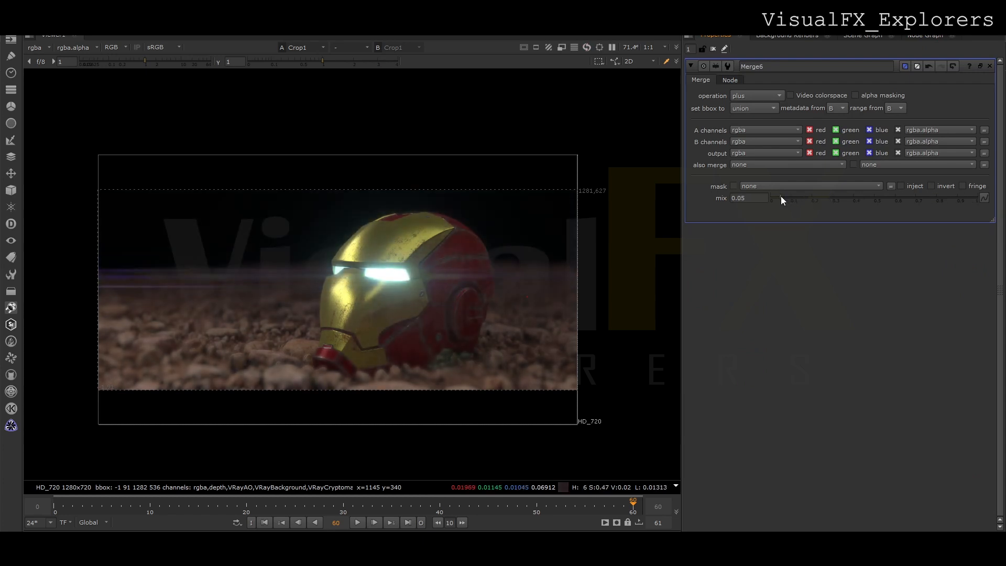
Key Transform1's translate at frame 60, then move the flare onto the eye at frame 0 at about -187, -152.
left_click(925, 34)
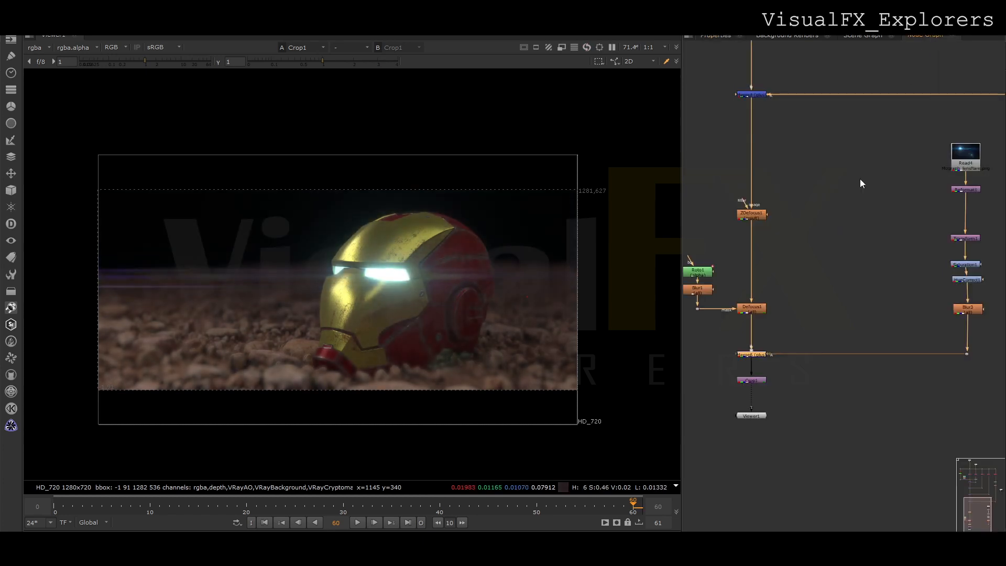
double_click(965, 238)
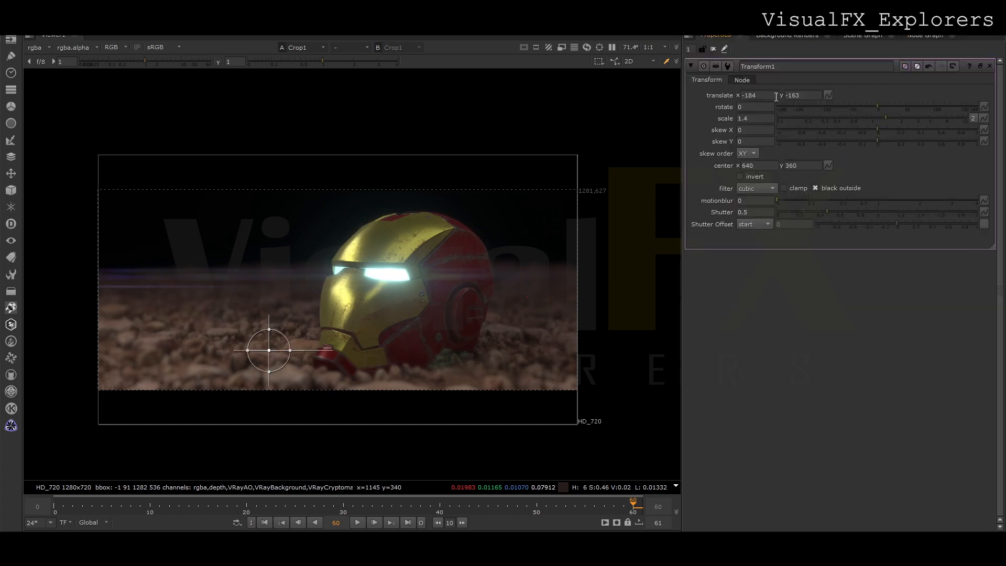
left_click(983, 107)
left_click(829, 95)
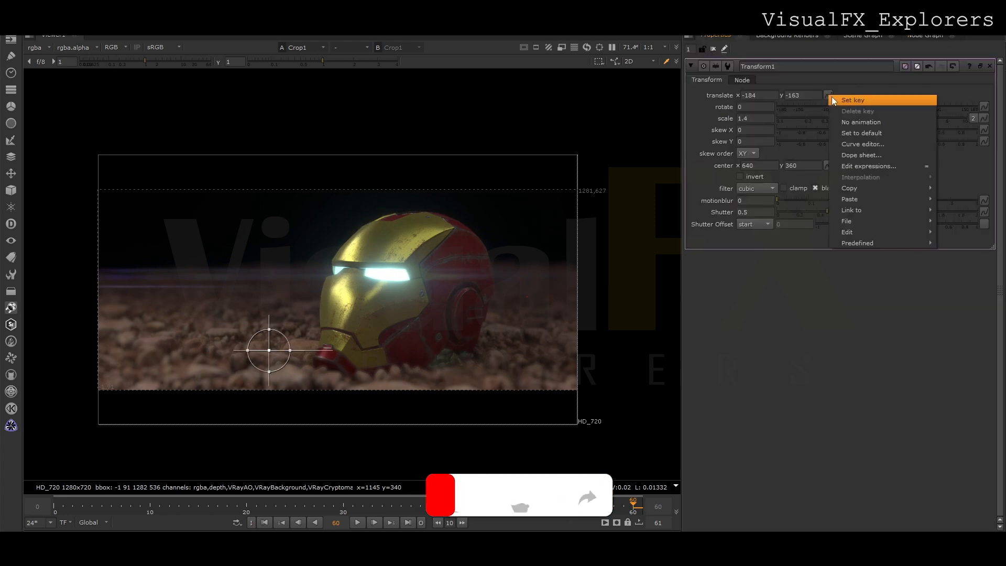
left_click(833, 98)
left_click(49, 504)
left_click_drag(269, 350, 268, 348)
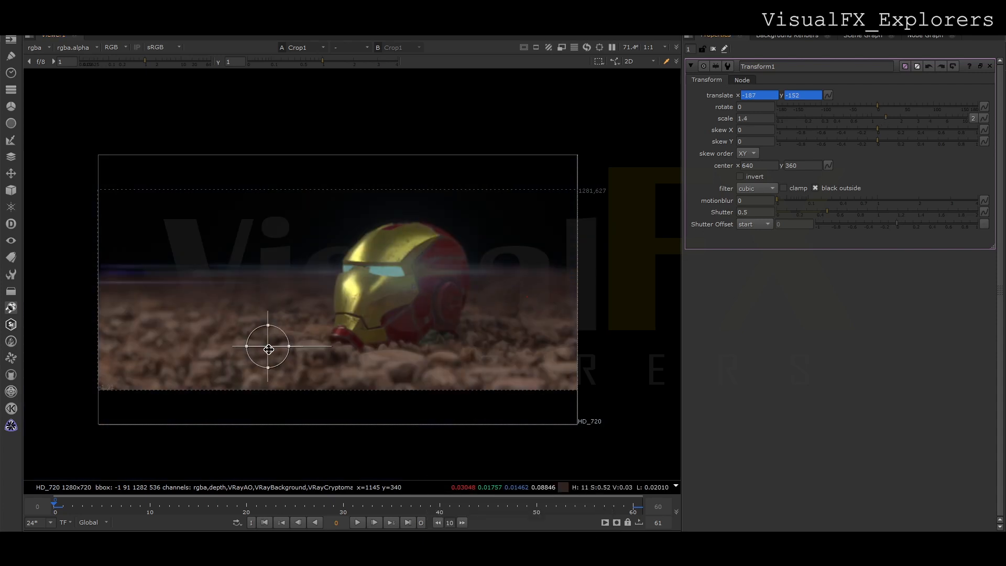
left_click_drag(415, 506, 585, 508)
left_click(148, 506)
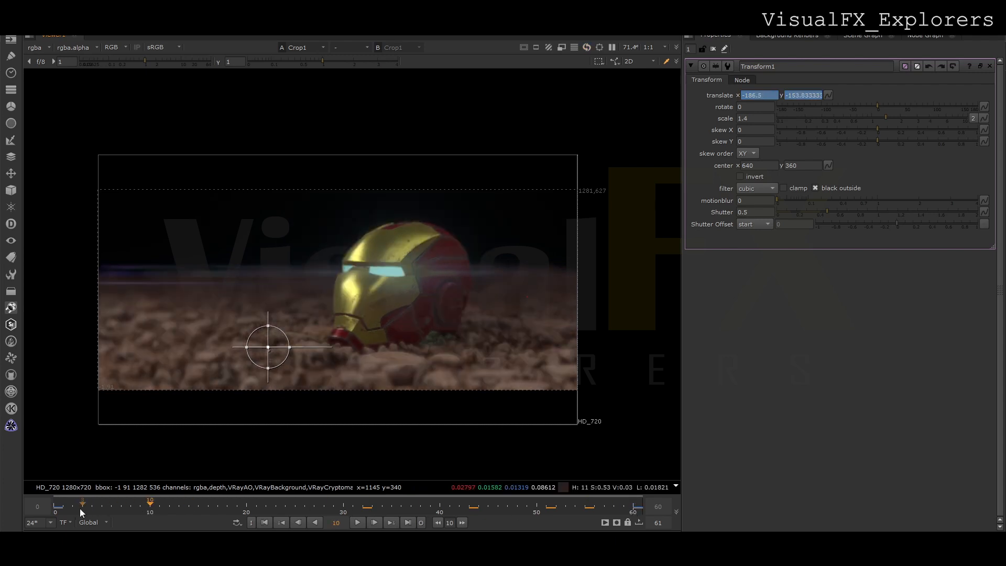
left_click(57, 507)
Set Merge6's mix to 0 and key it at frame 0 and at about frame 15.
left_click(926, 36)
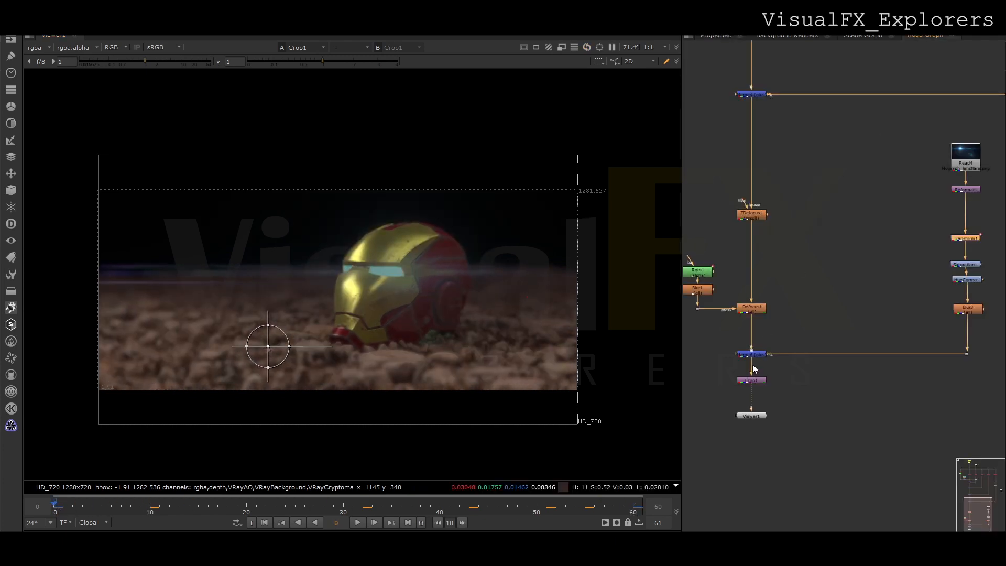
double_click(753, 354)
left_click(770, 199)
left_click(982, 199)
left_click(980, 201)
left_click(198, 504)
left_click(982, 198)
left_click(982, 203)
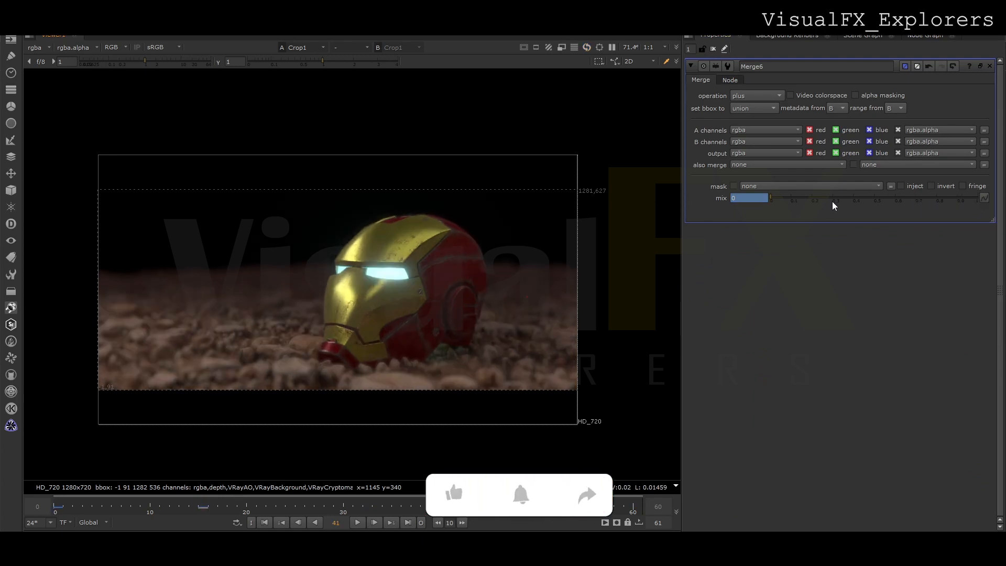
Key Merge6's mix at 0.1 on frame 41 and 0.125 on frame 60 so the flare fades in.
left_click_drag(832, 201, 795, 201)
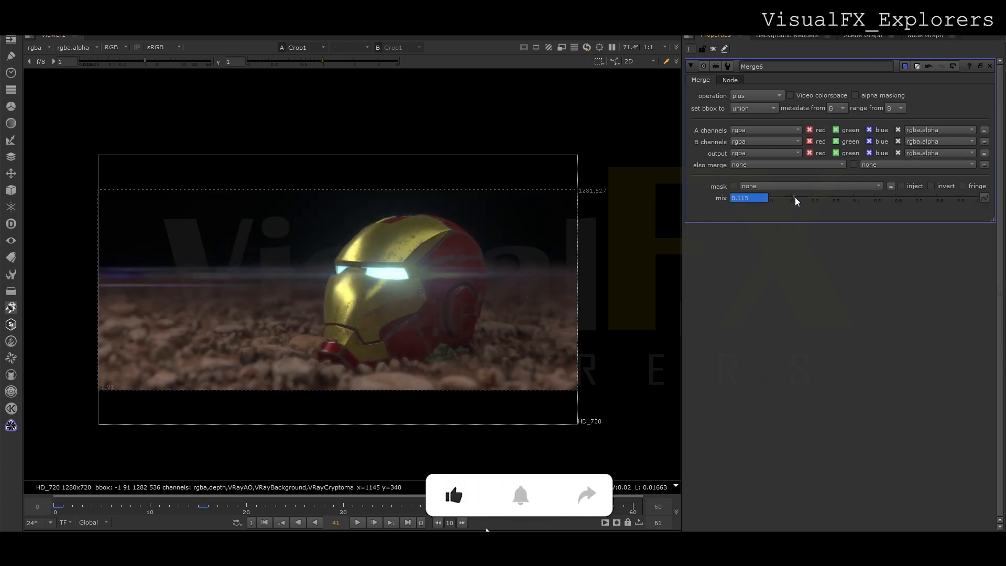
left_click_drag(796, 197, 791, 196)
left_click(565, 505)
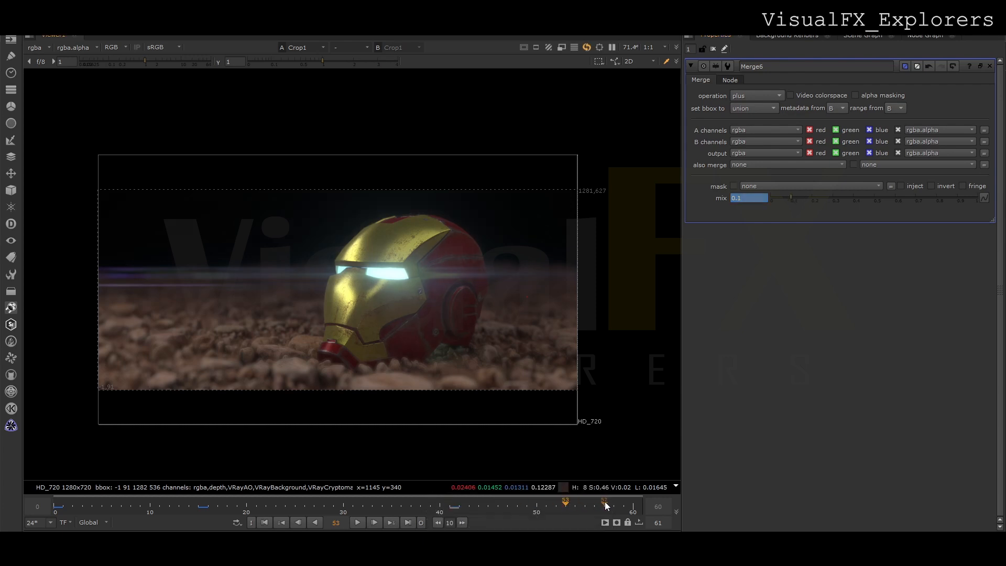
left_click(633, 504)
left_click(801, 198)
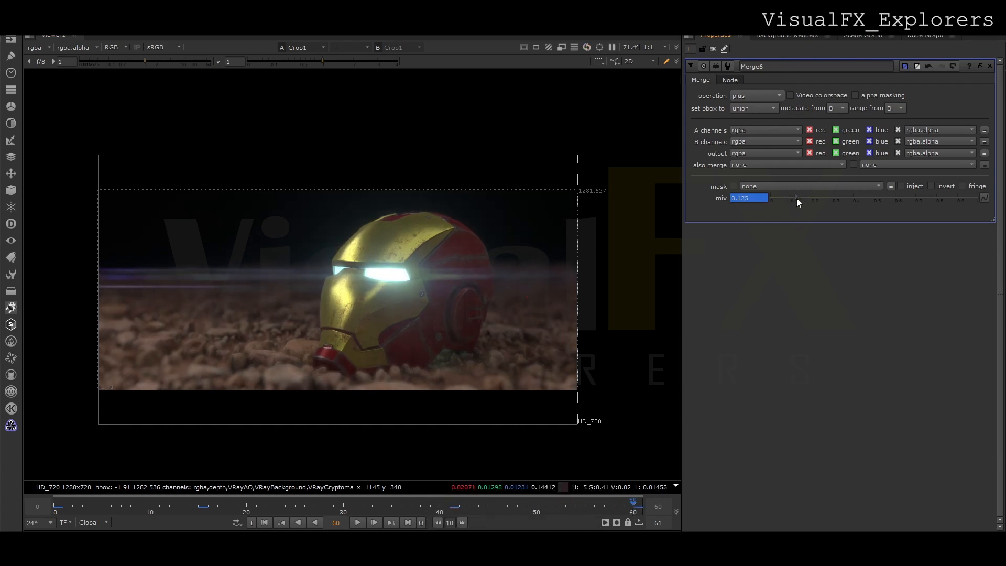
Add in-between keys to Merge6's mix at about frame 49 and at frame 29 to vary the flare's intensity.
left_click(528, 507)
left_click(787, 197)
left_click(334, 505)
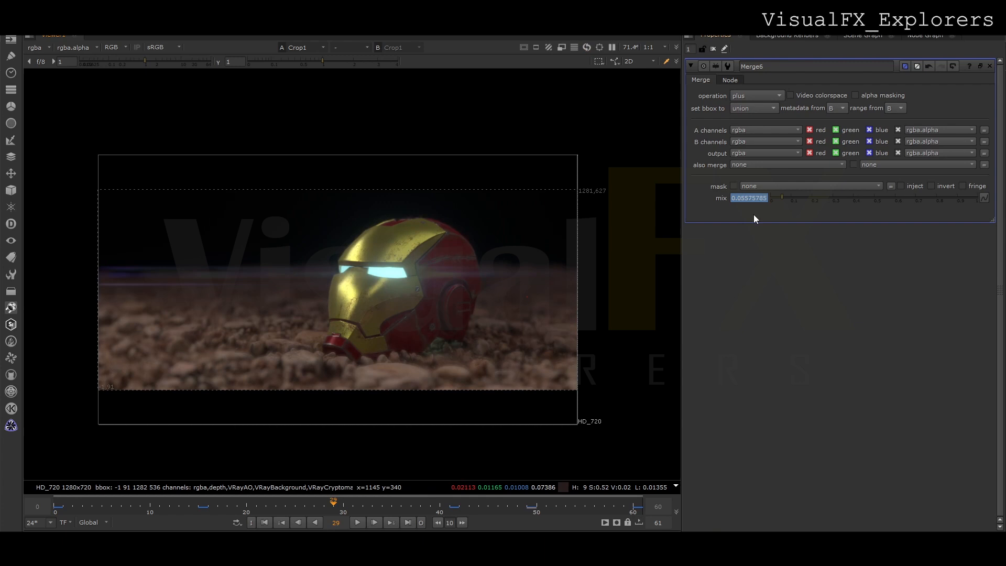
left_click_drag(783, 198, 785, 198)
Play back the animation from the start to review the flare, and set Merge6's mix to 0.12 at frame 60.
left_click(63, 506)
left_click(358, 523)
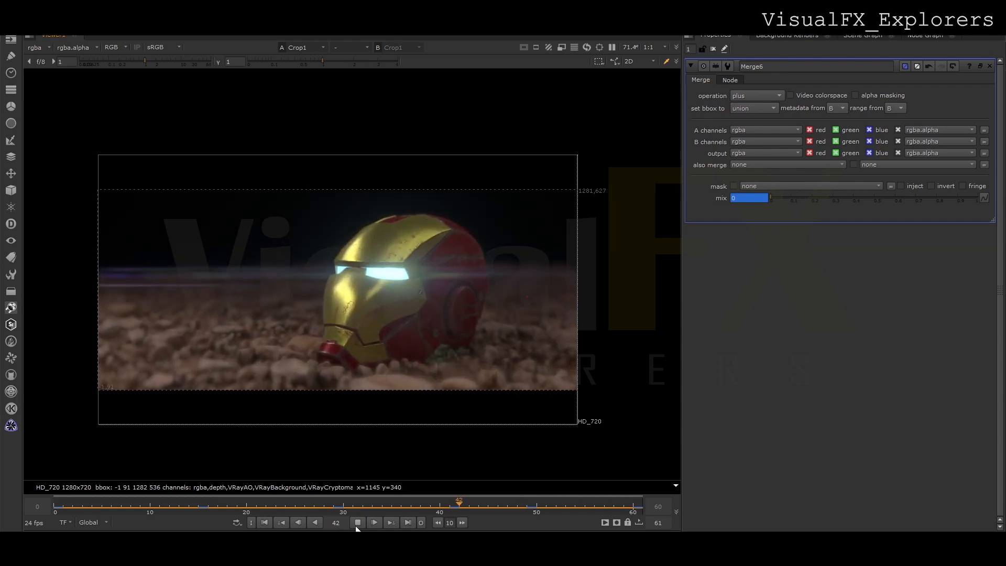
left_click(357, 526)
left_click_drag(418, 508, 624, 513)
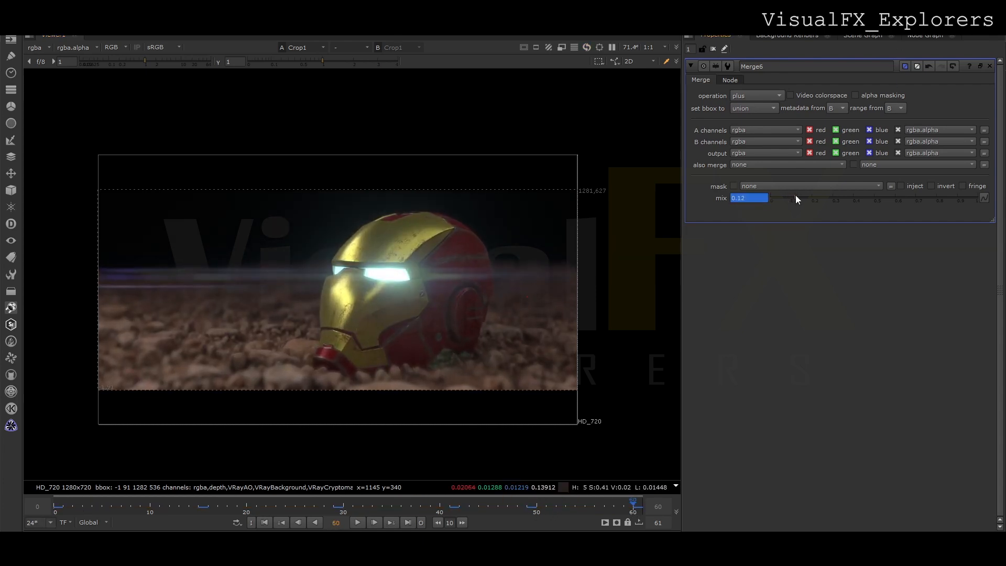
Insert a Merge node on the flare branch between Blur3 and Merge6, and add a Roto node above it.
left_click(923, 37)
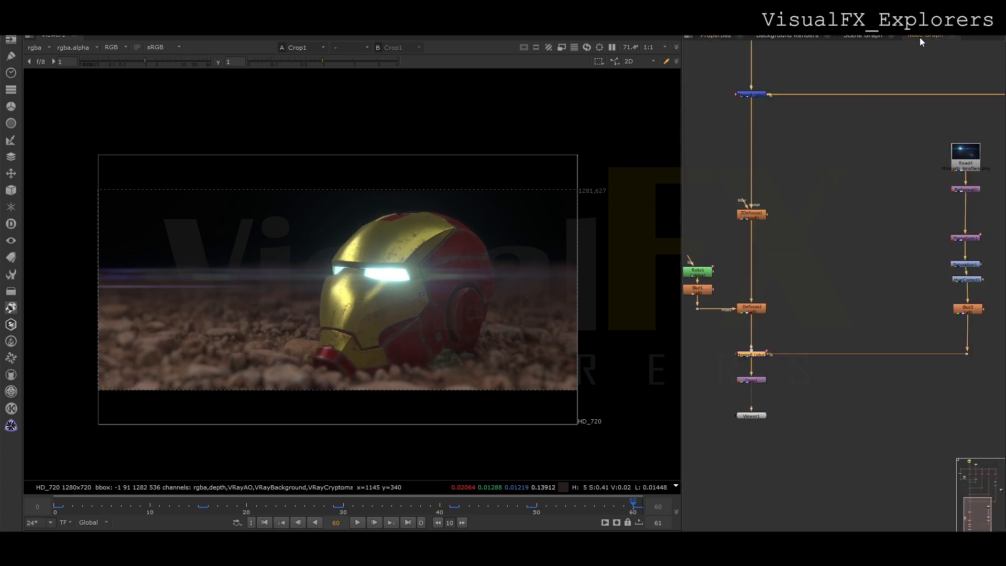
key("m")
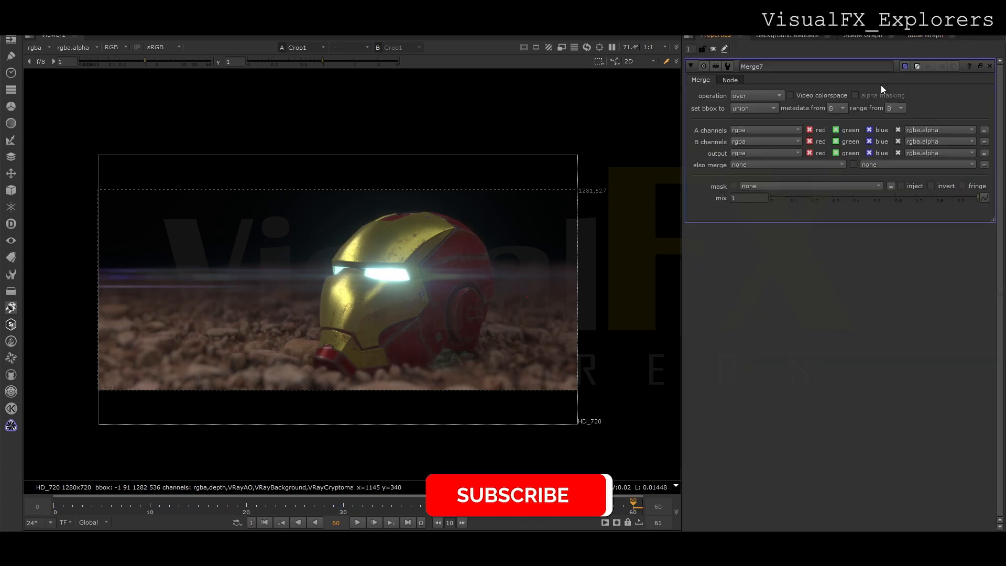
left_click(923, 37)
left_click_drag(849, 329, 850, 354)
key("o")
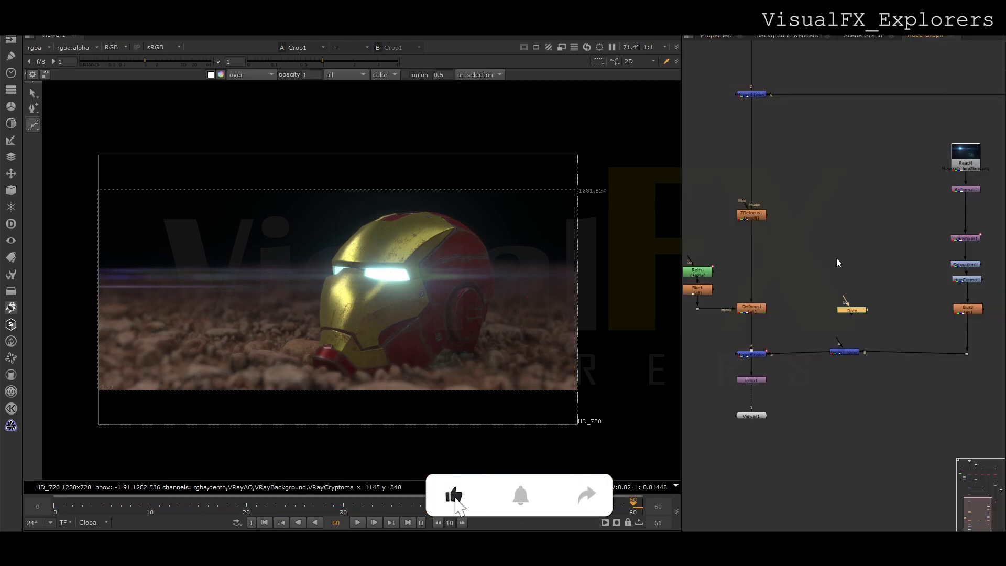
Set Merge7's operation to mask so the flare is limited by the roto shape.
double_click(844, 351)
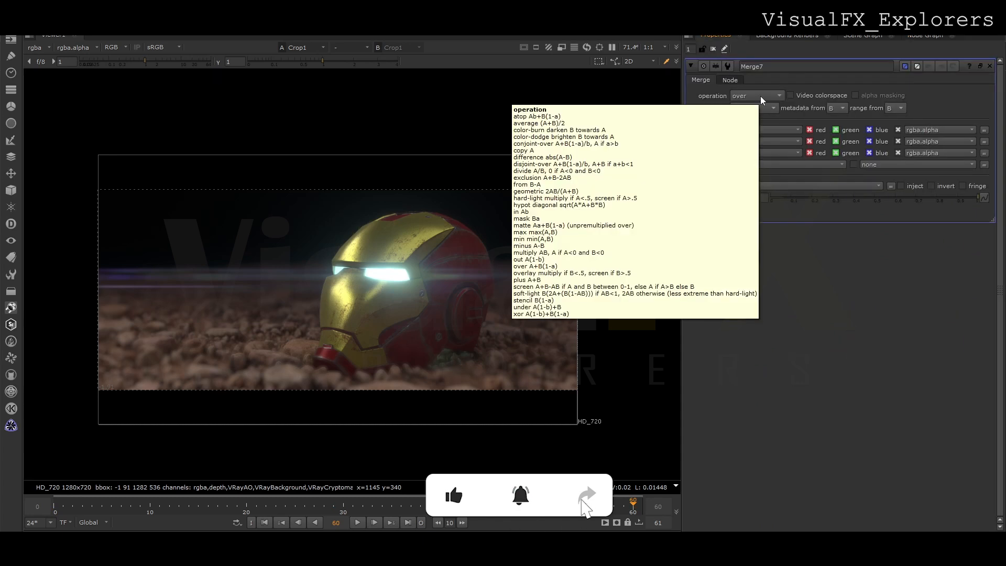
left_click(761, 97)
left_click(750, 170)
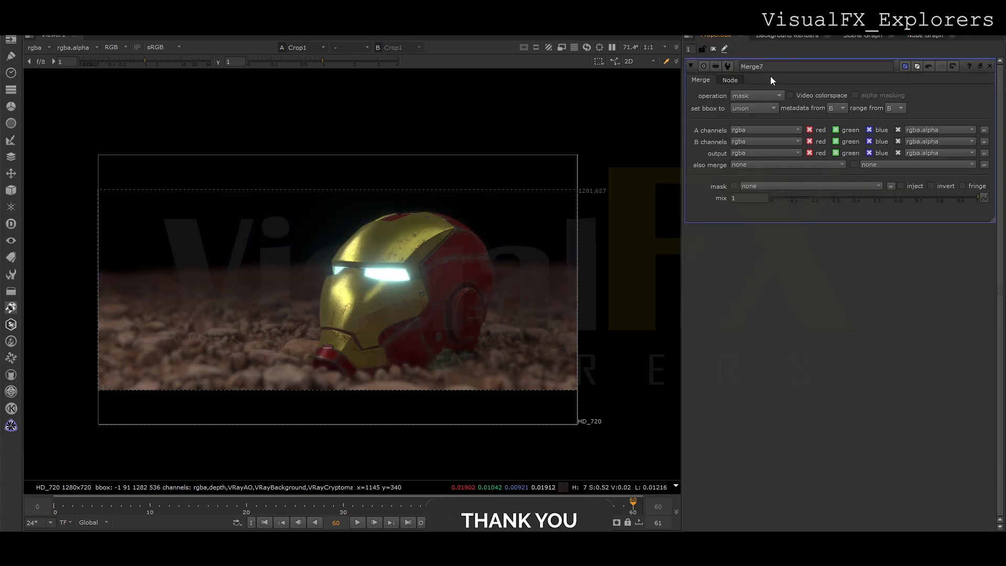
Draw a closed Bezier shape in Roto3 around the glowing eyes, extending beyond both sides of the helmet.
left_click(924, 36)
double_click(850, 309)
left_click_drag(245, 252, 256, 252)
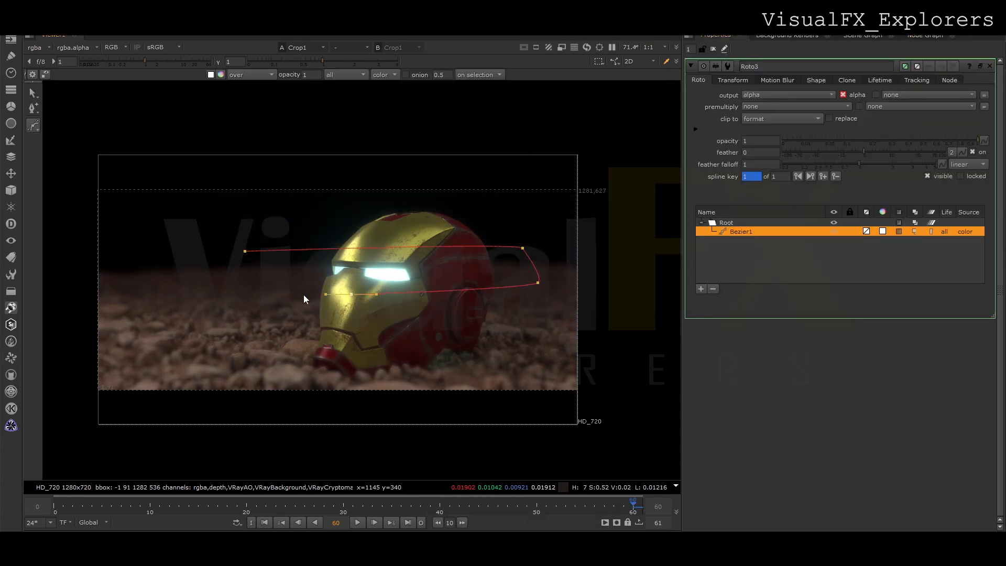
left_click(256, 287)
left_click(244, 252)
Pull a wide feather outward from all points of the Roto3 shape and scale the whole shape down.
left_click_drag(207, 227, 680, 350)
left_click_drag(255, 288, 169, 364, "ctrl")
left_click(161, 387)
left_click(504, 193)
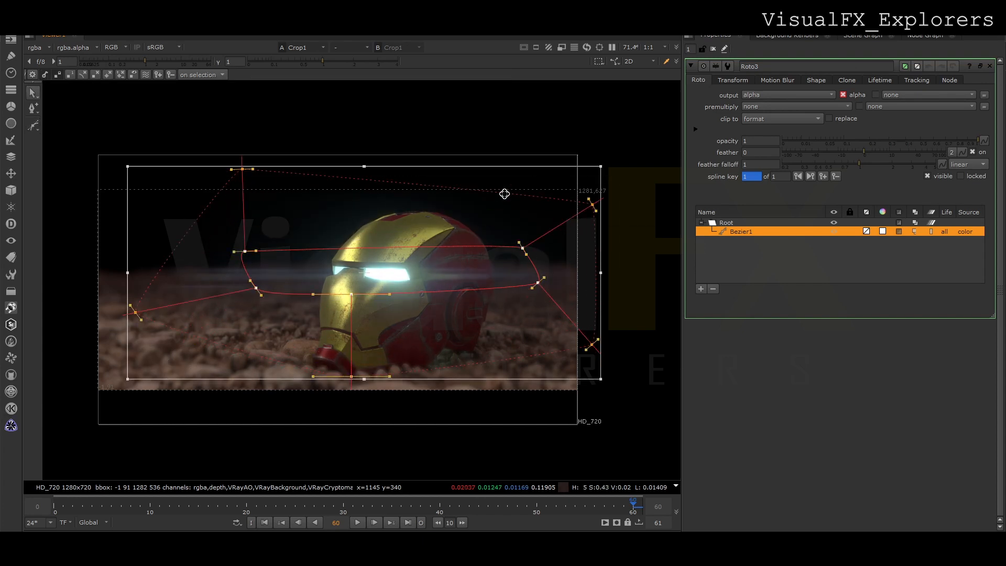
left_click_drag(605, 166, 548, 182)
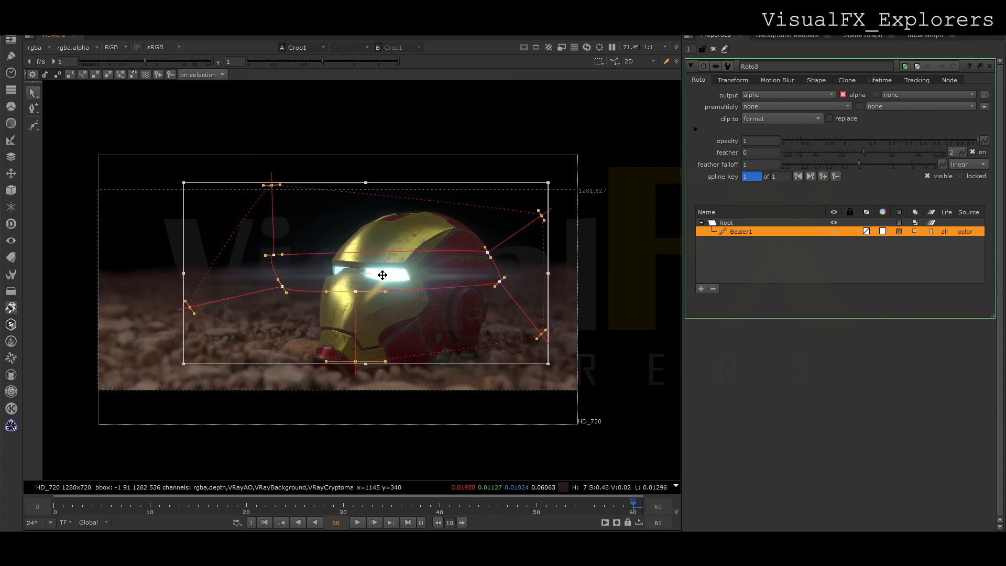
Flatten the Roto3 shape and its feather points into a narrow ellipse along the flare streak, and return to frame 0.
left_click(287, 302)
left_click_drag(291, 258, 310, 273)
left_click_drag(488, 252, 499, 277)
left_click_drag(541, 330, 542, 296)
left_click_drag(542, 234, 543, 260)
left_click_drag(241, 255, 243, 262)
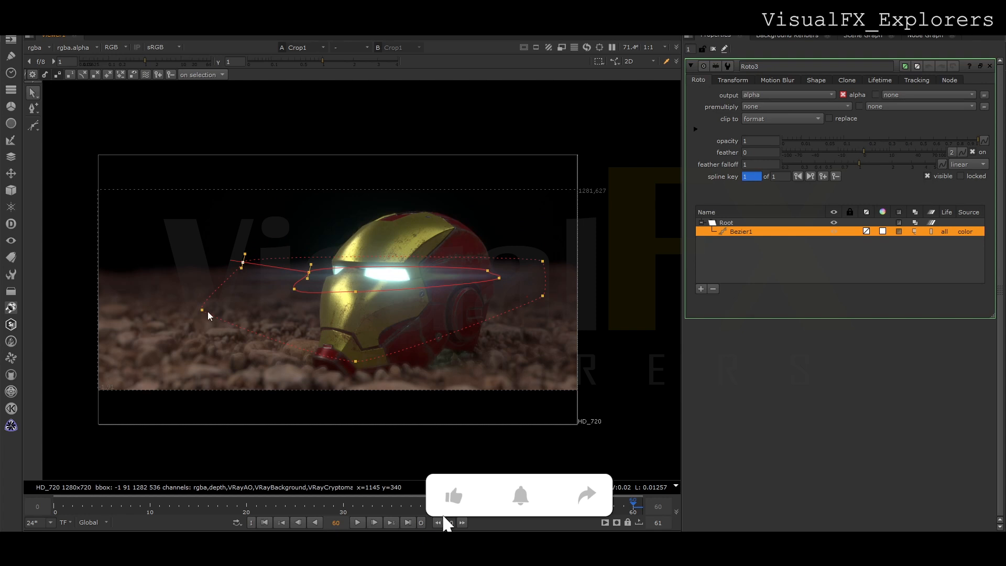
left_click_drag(350, 361, 297, 290)
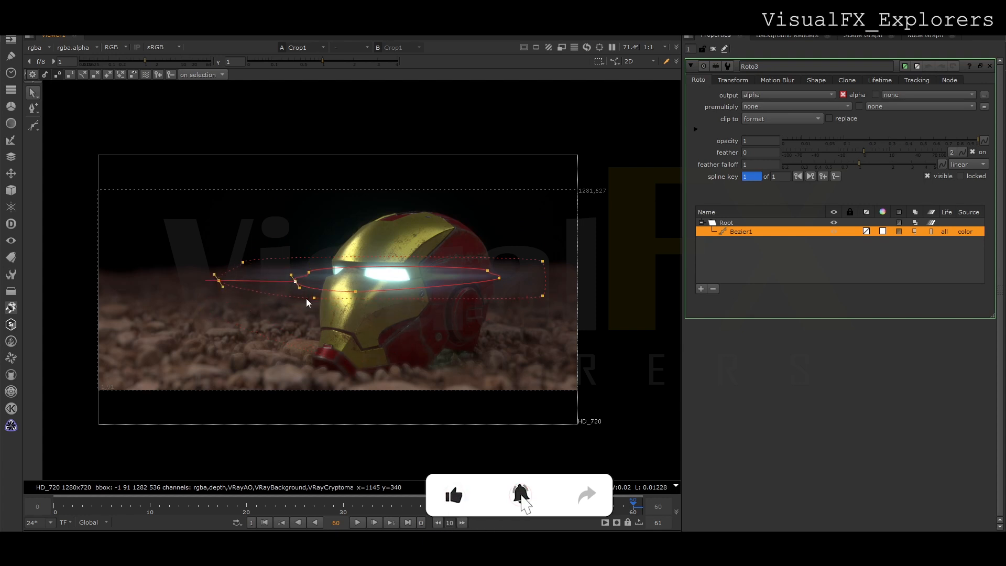
left_click_drag(181, 240, 616, 358)
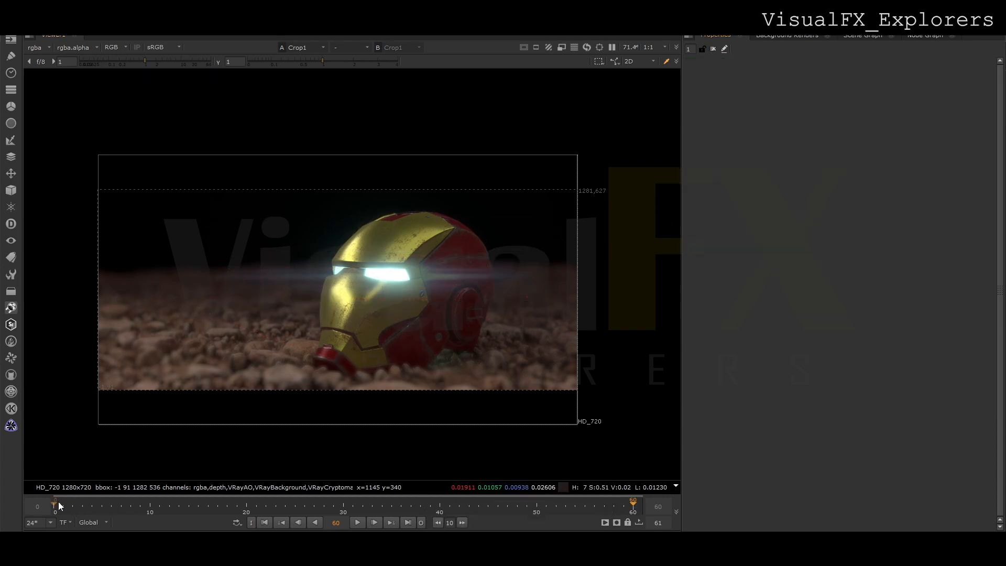
left_click(58, 503)
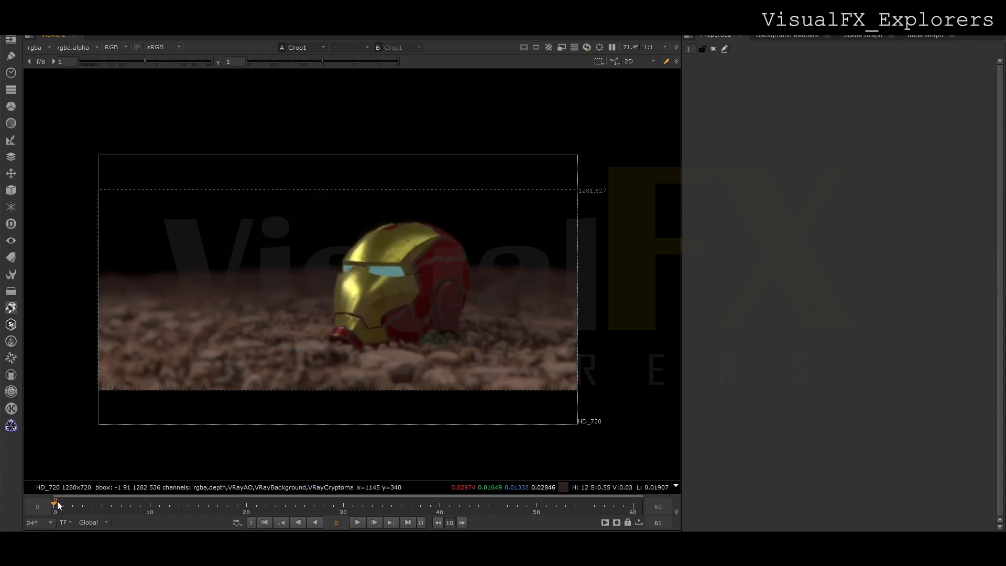